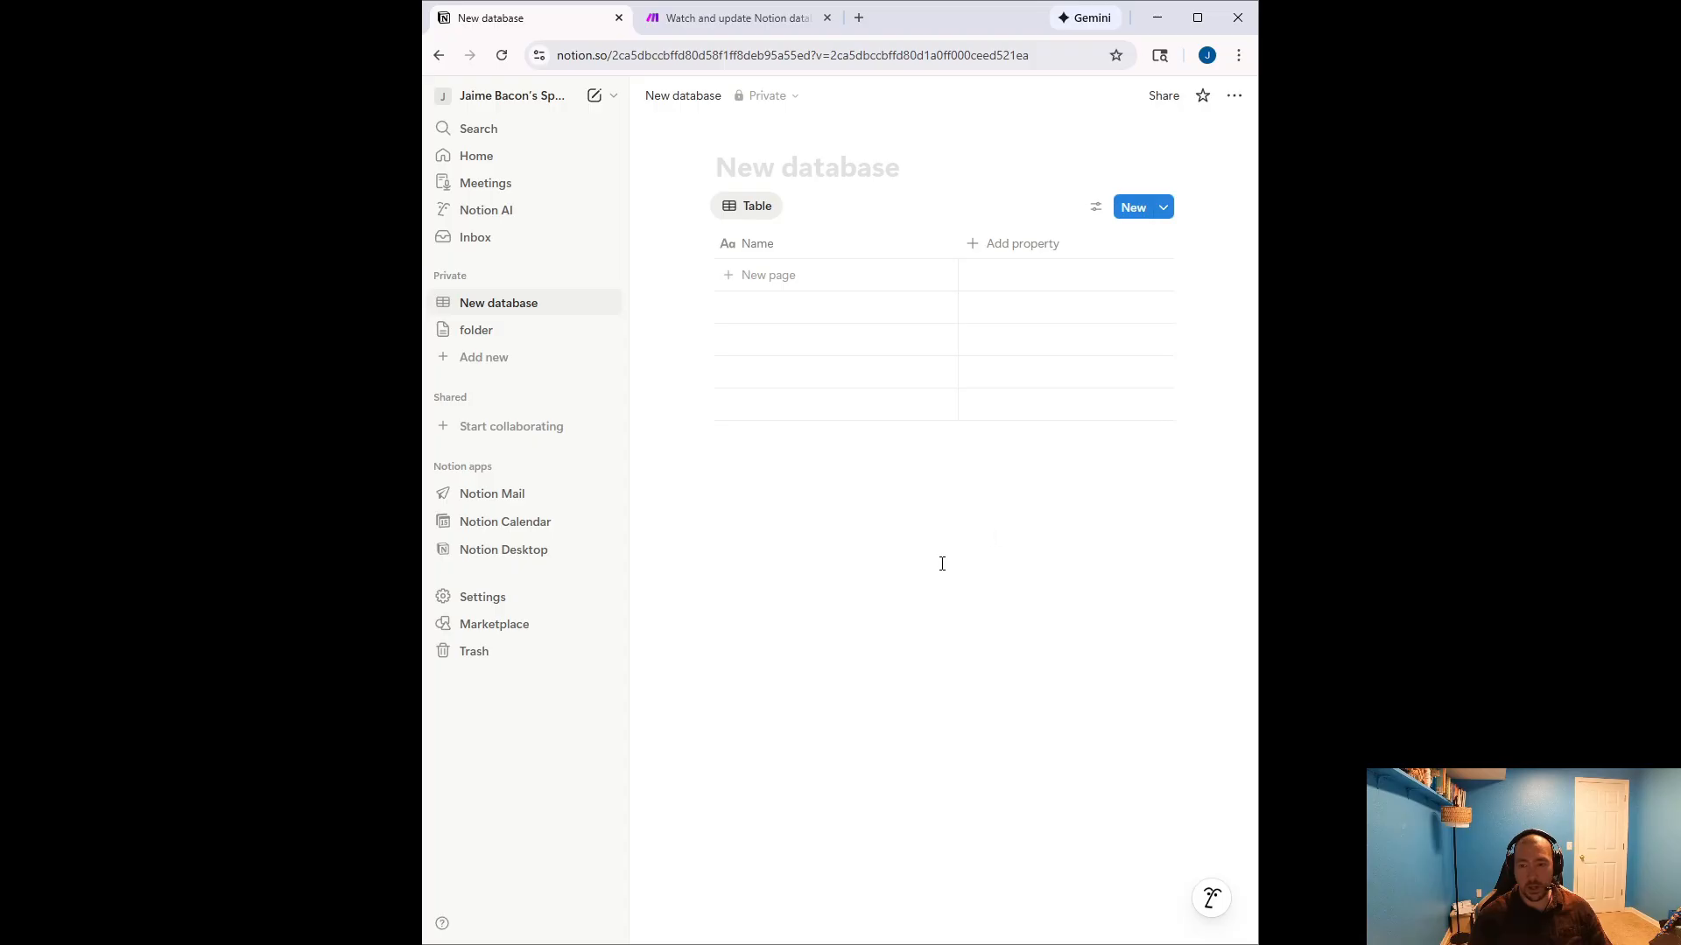
Rename the new database's Name property to Title
left_click(801, 249)
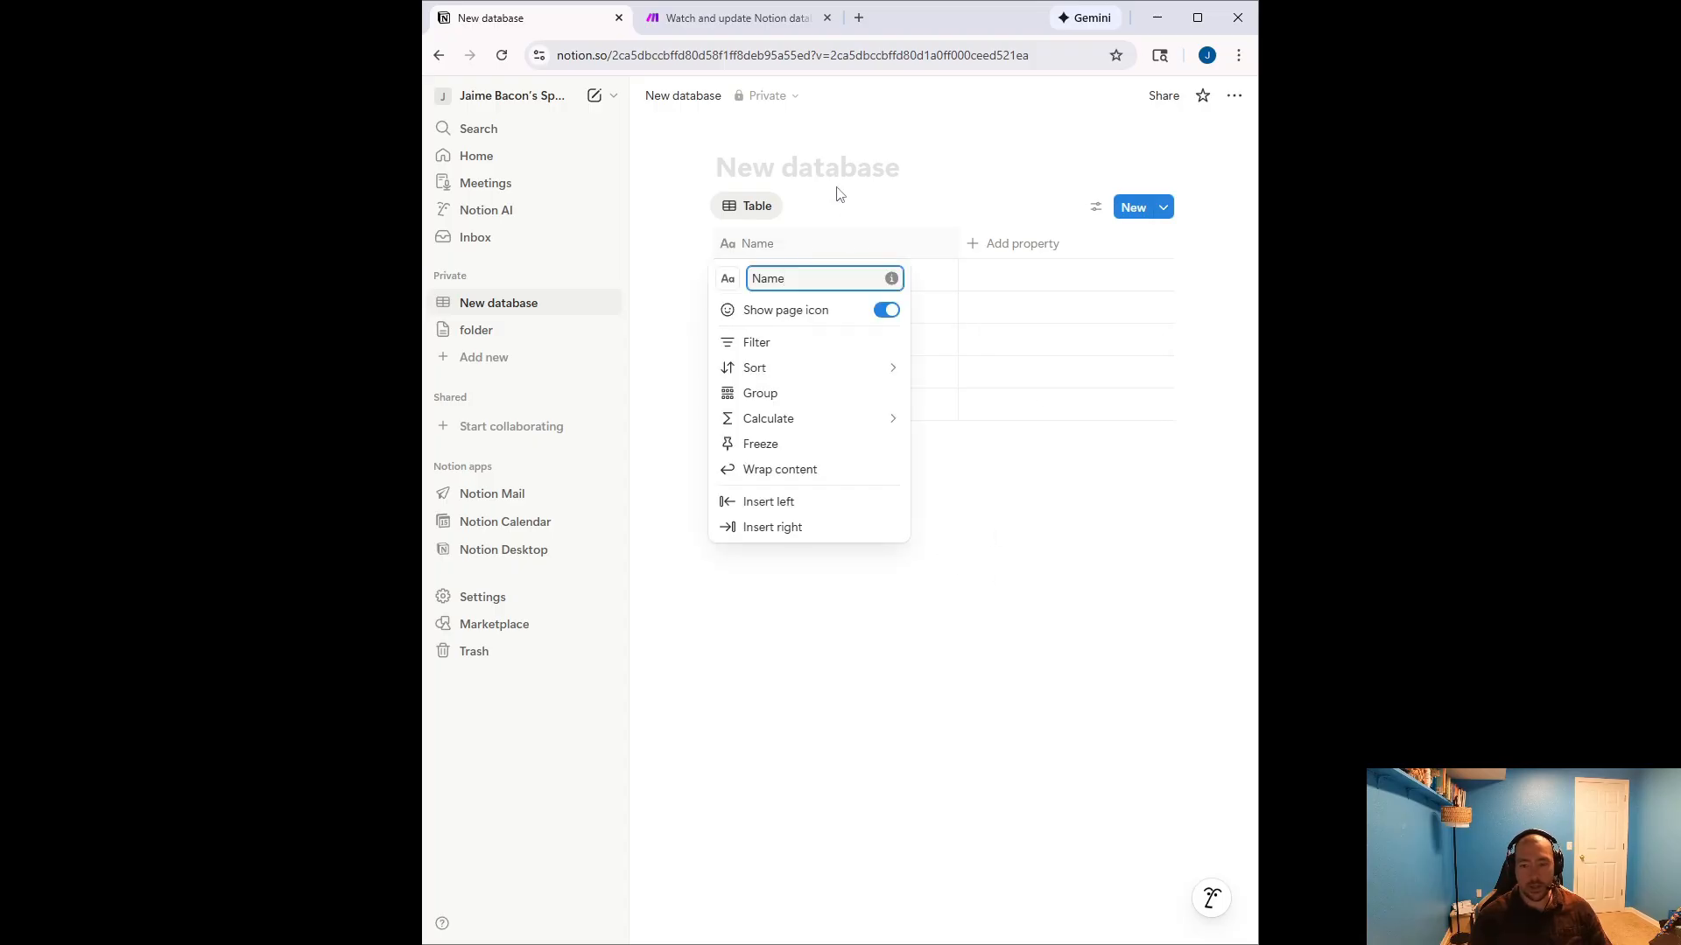
key("BackSpace")
key("BackSpace")
key("BackSpace")
key("BackSpace")
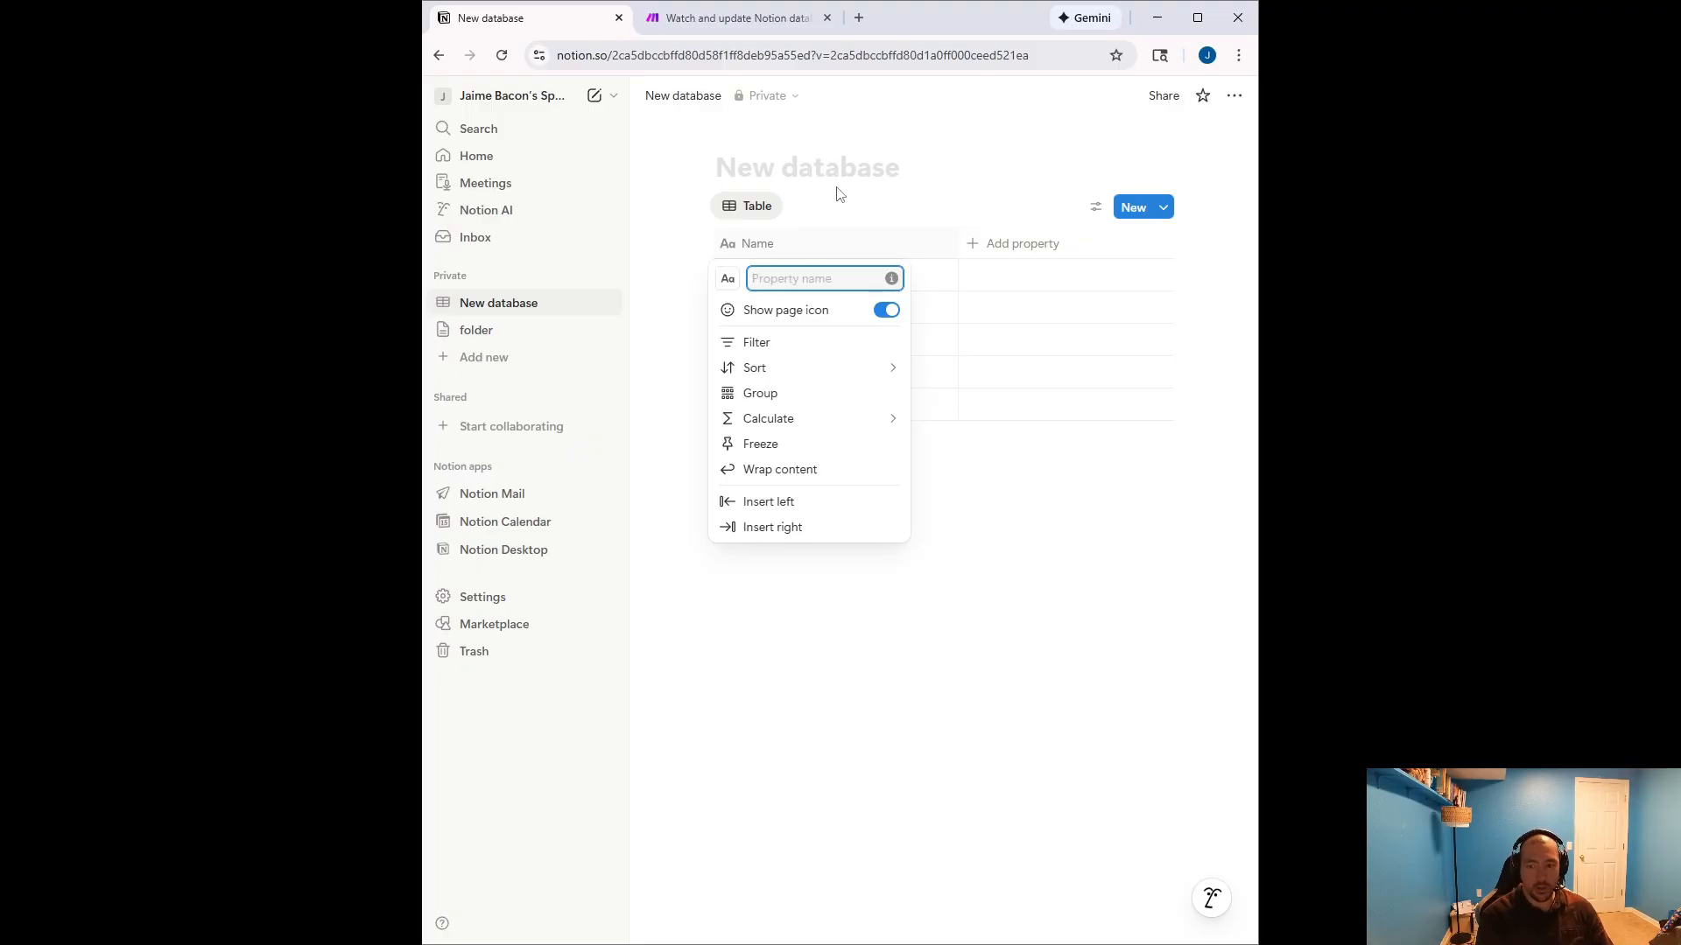
type("Title")
left_click(1101, 423)
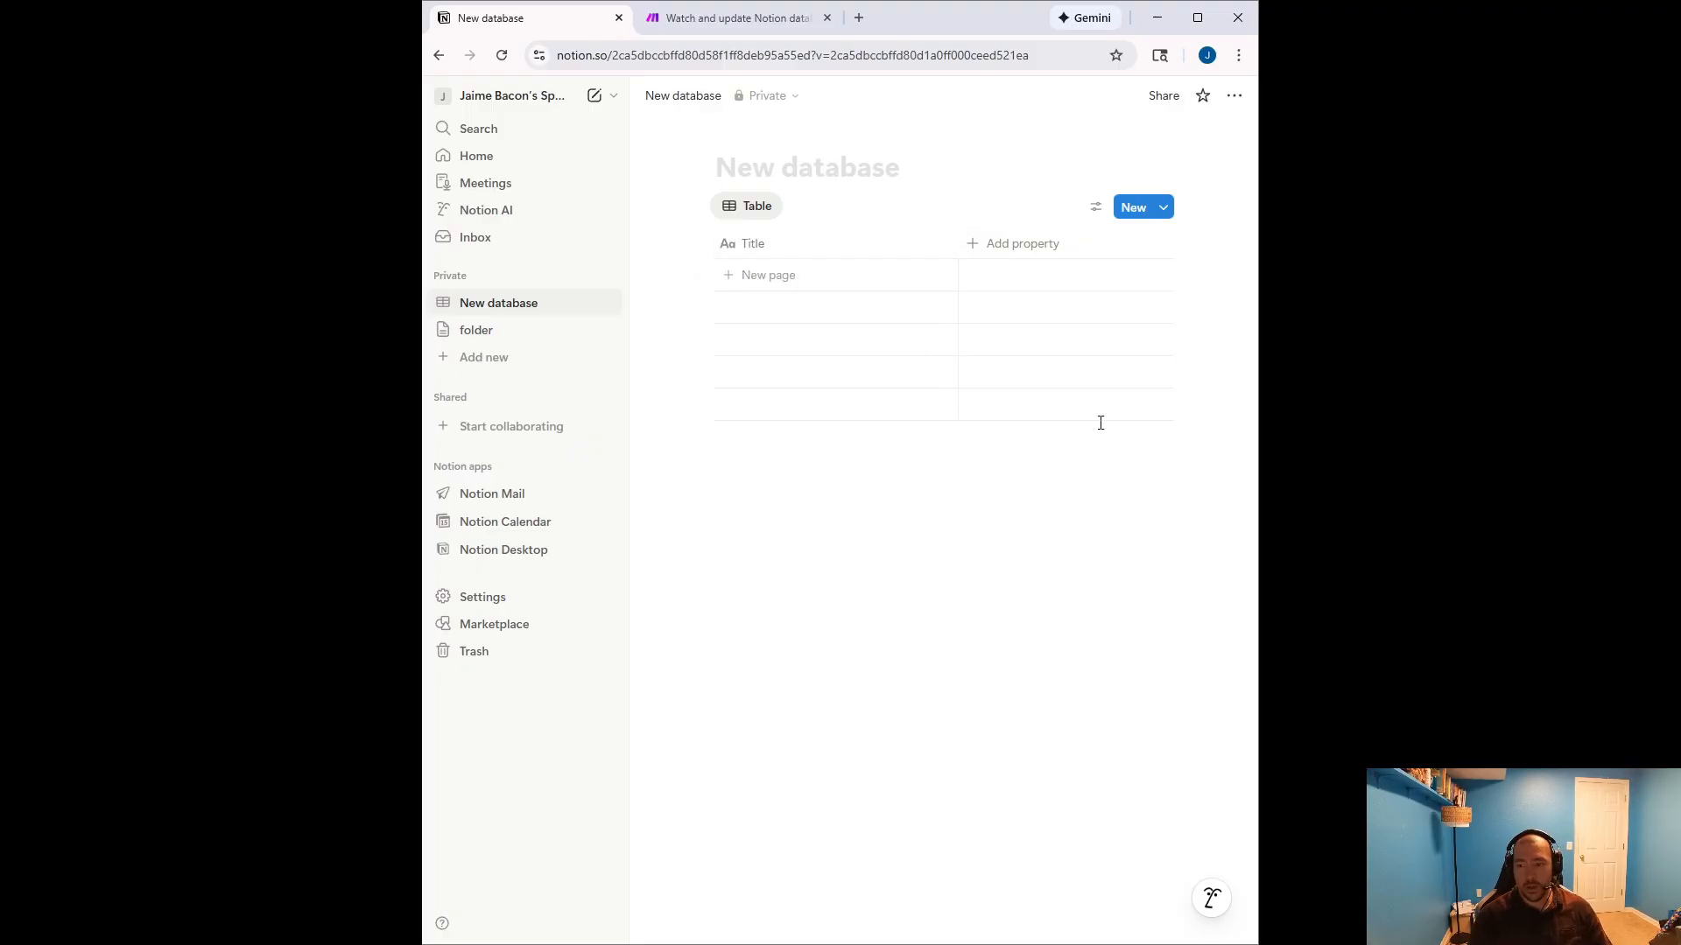
left_click(1043, 244)
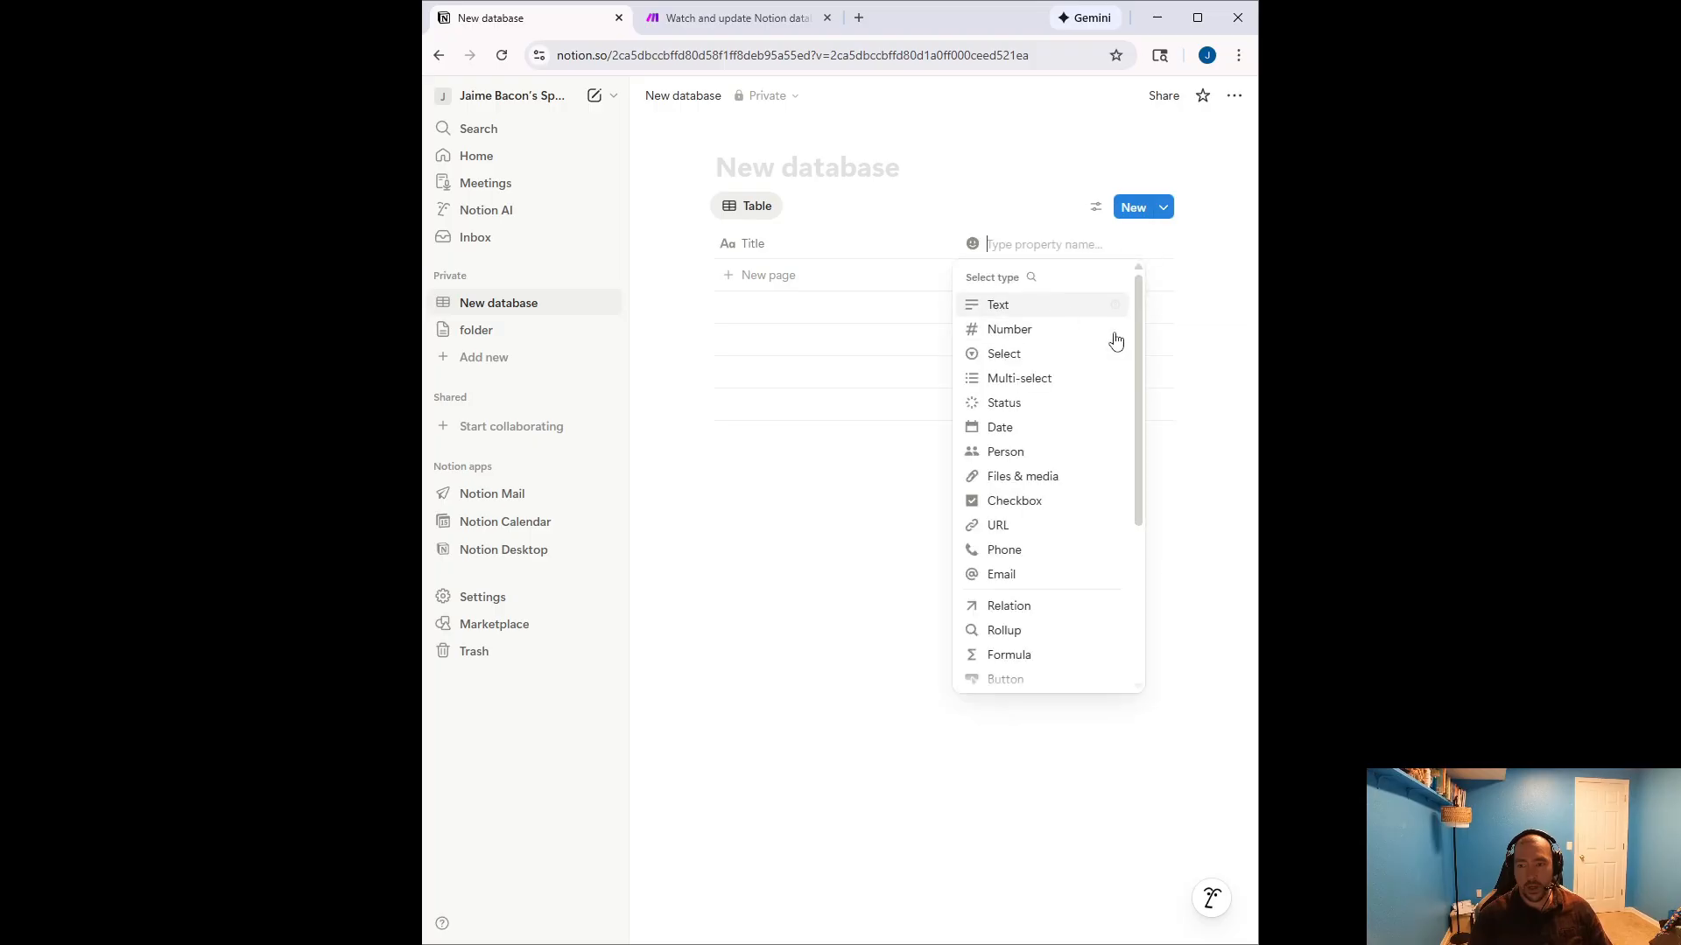
type("Status")
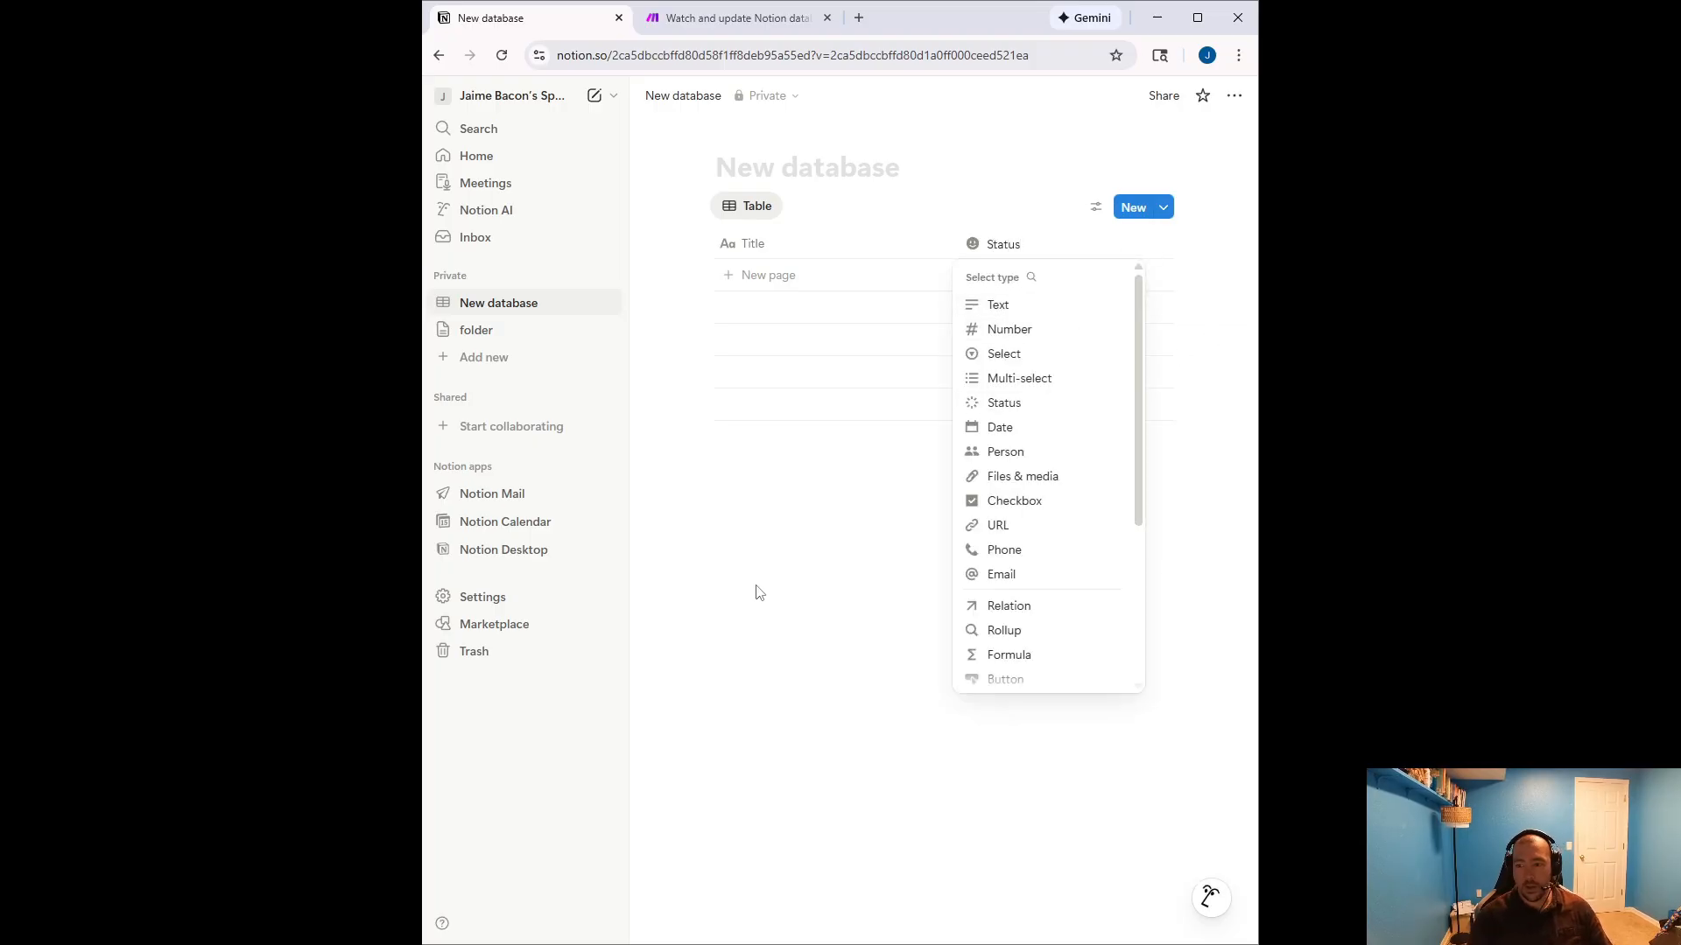
left_click(756, 593)
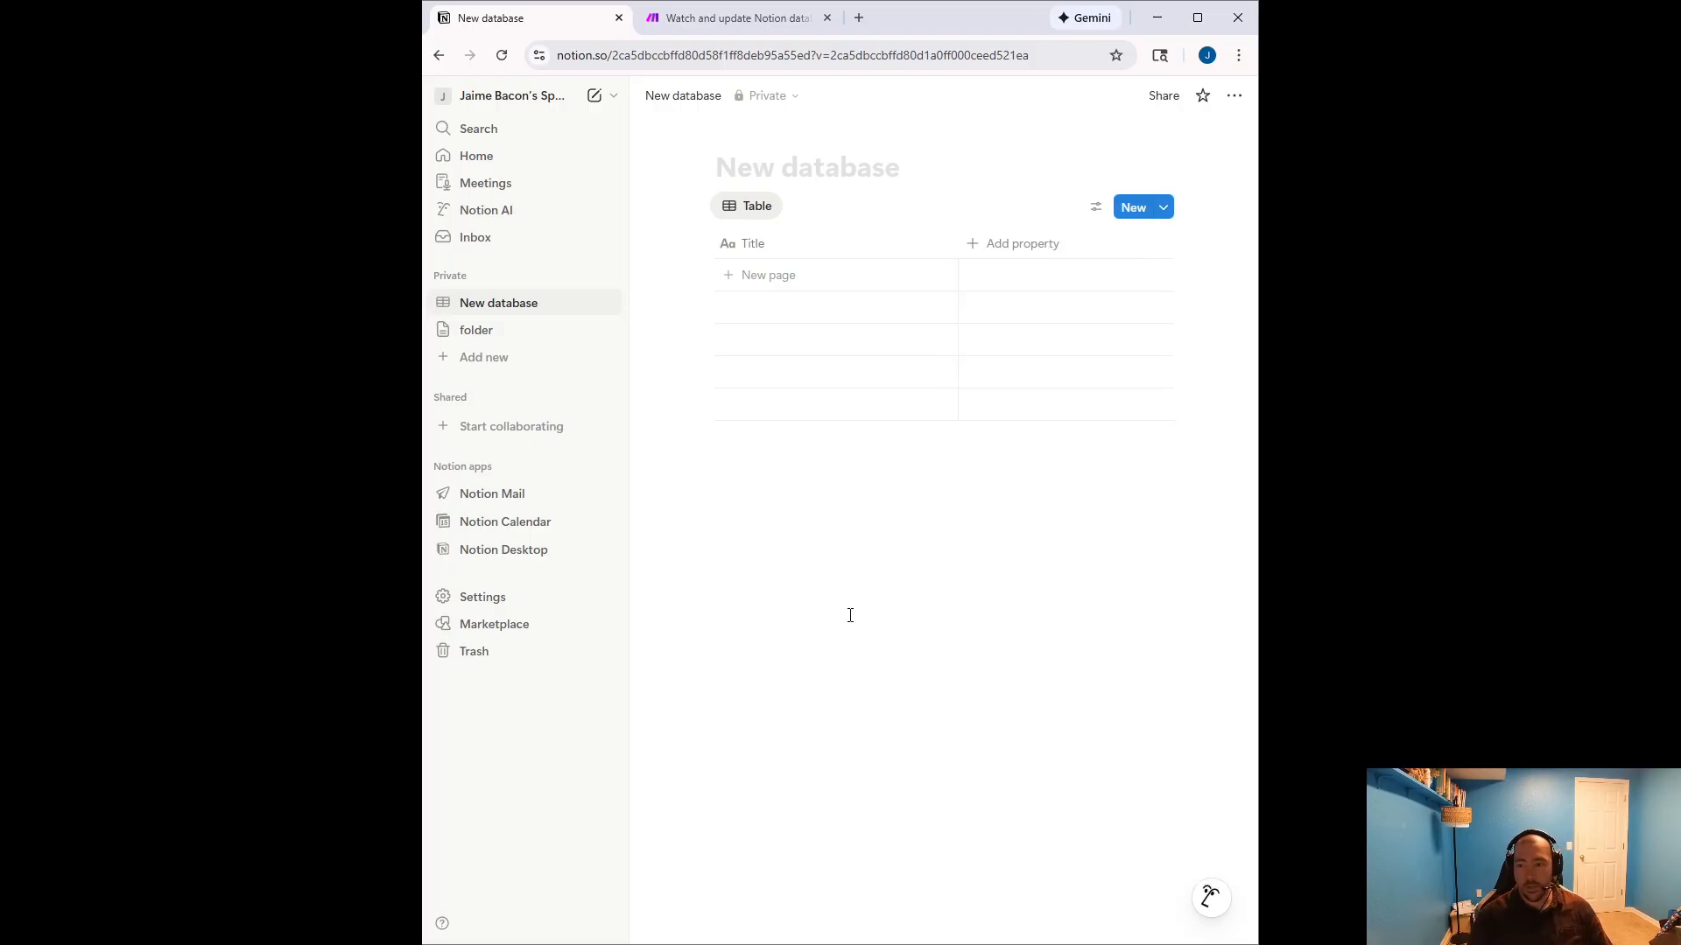
Add a property named Status, of type Status, to the database
left_click(1055, 249)
type("Status")
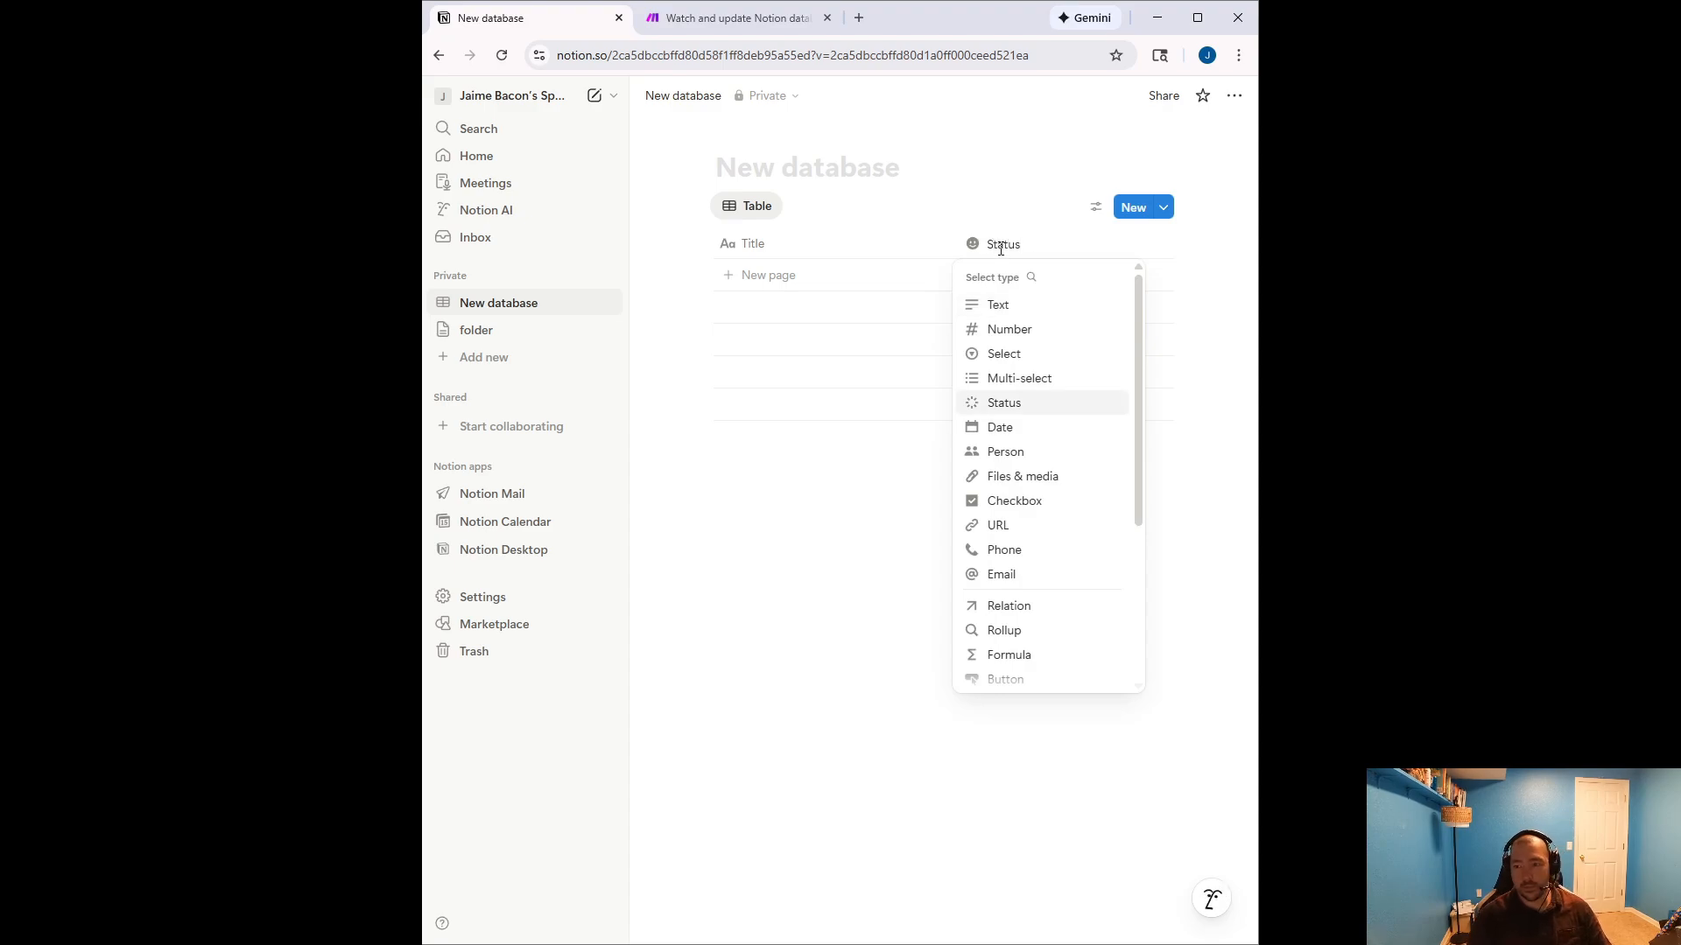
left_click(1003, 403)
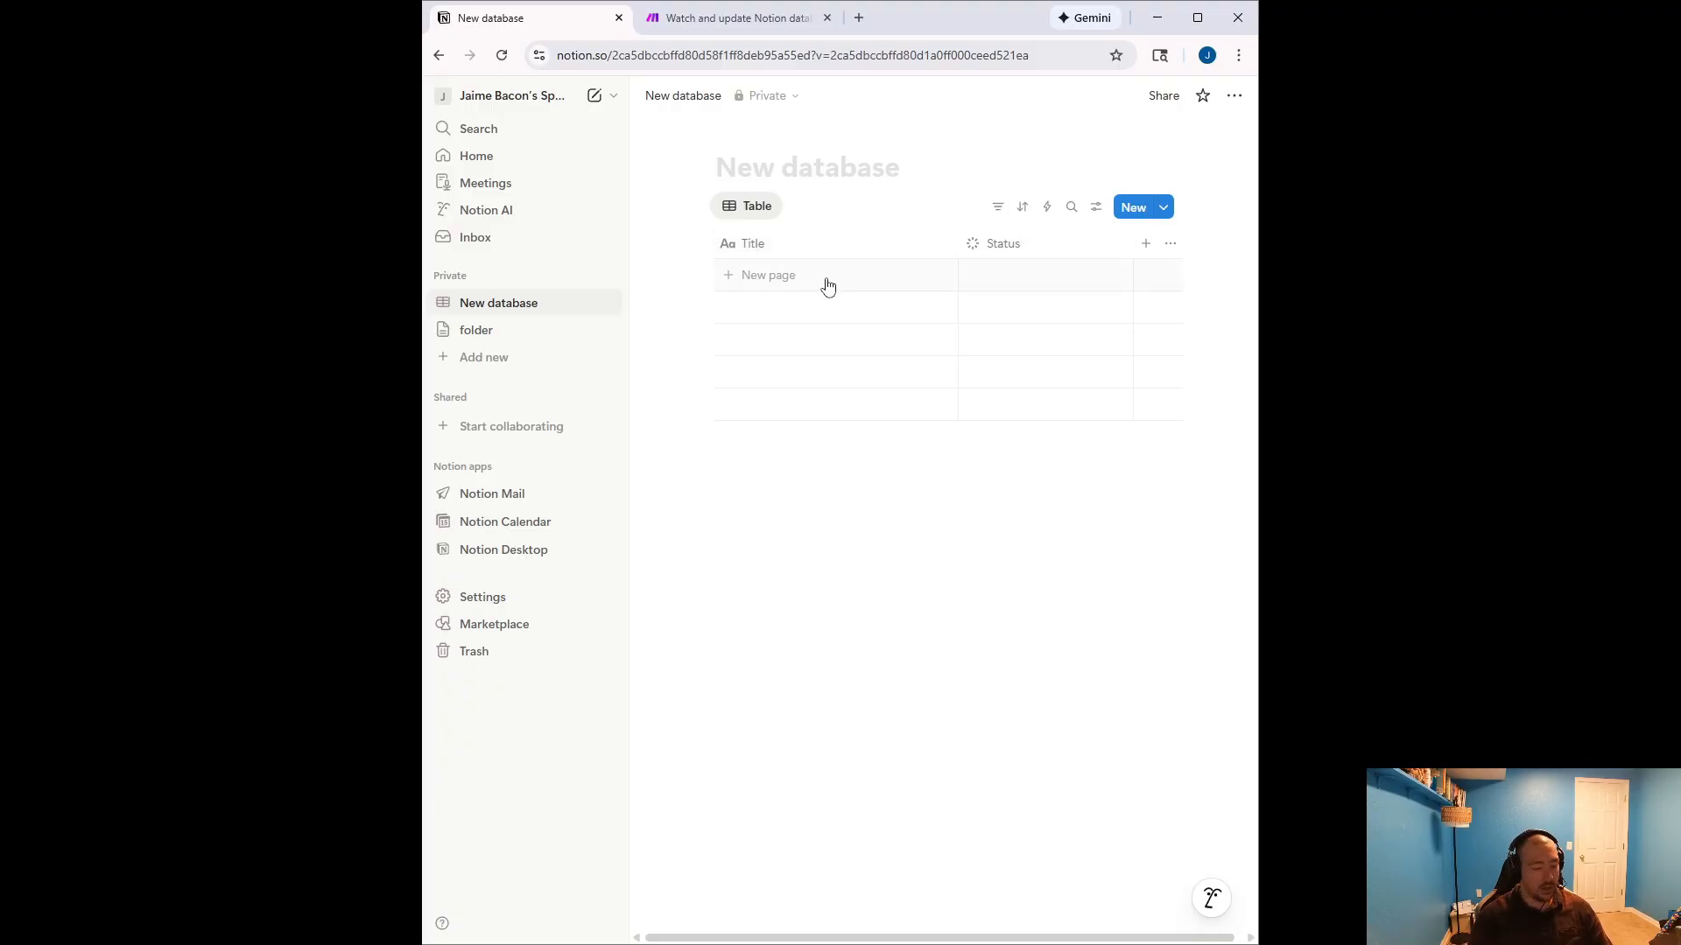
Add a page titled Test1 to the database table
left_click(828, 282)
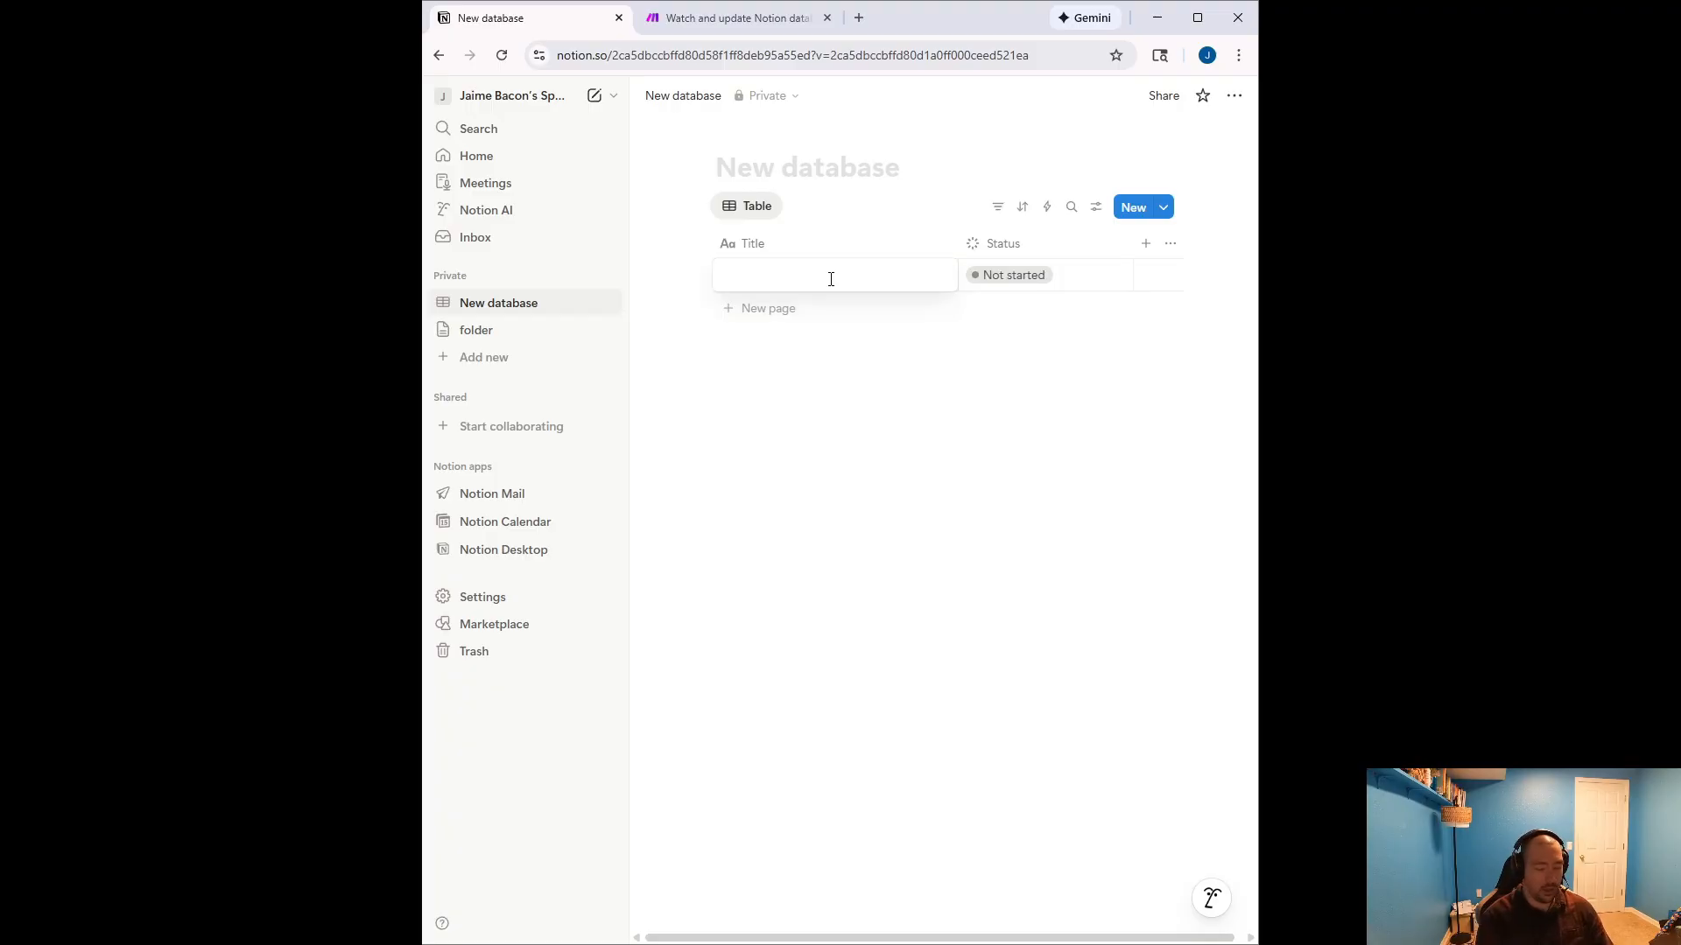
type("Test1")
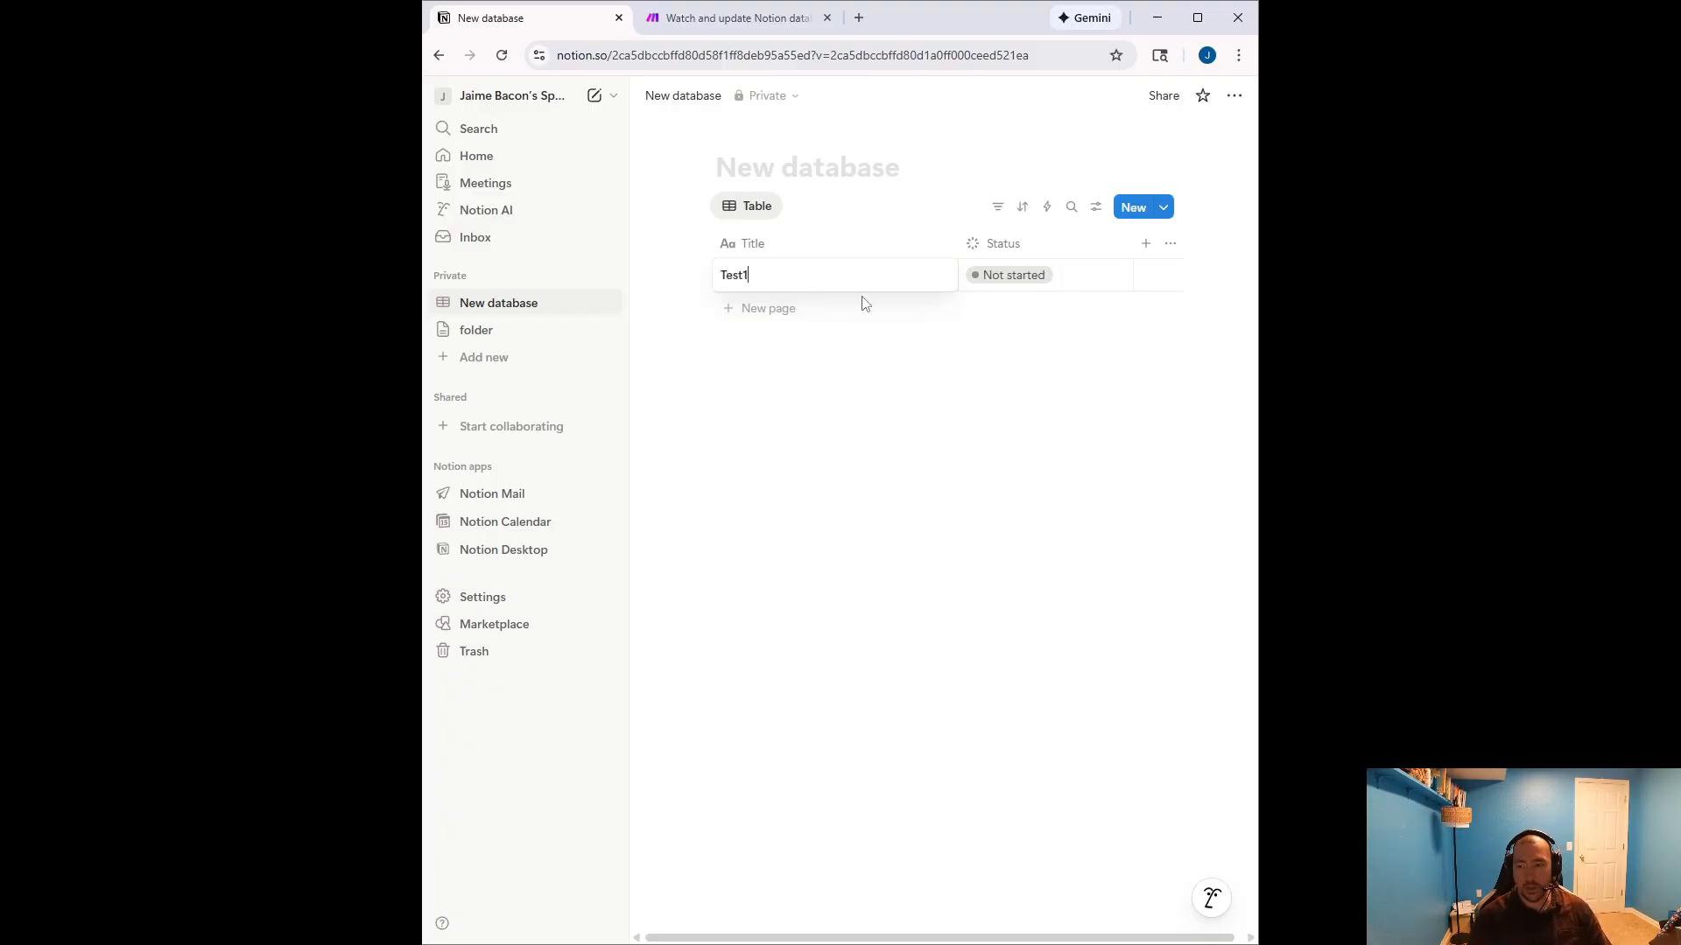
key("Escape")
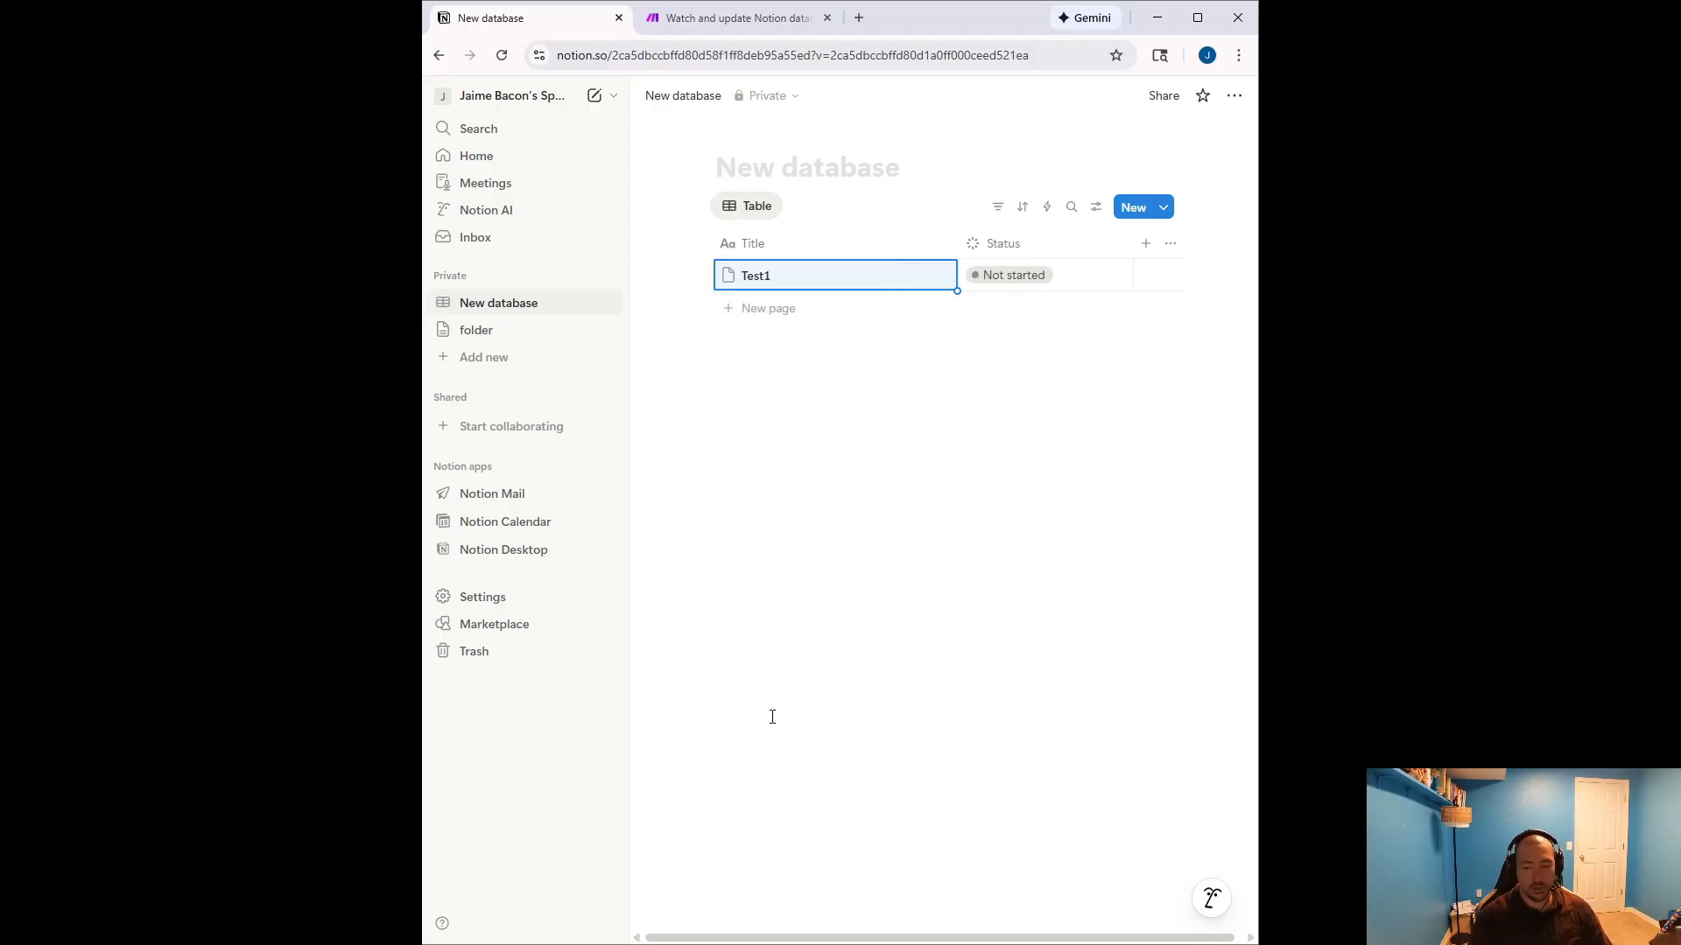
Switch to the Make scenario "Watch and update Notion database items automatically" and keep it open in the editor without saving or discarding its changes
key("alt+Tab")
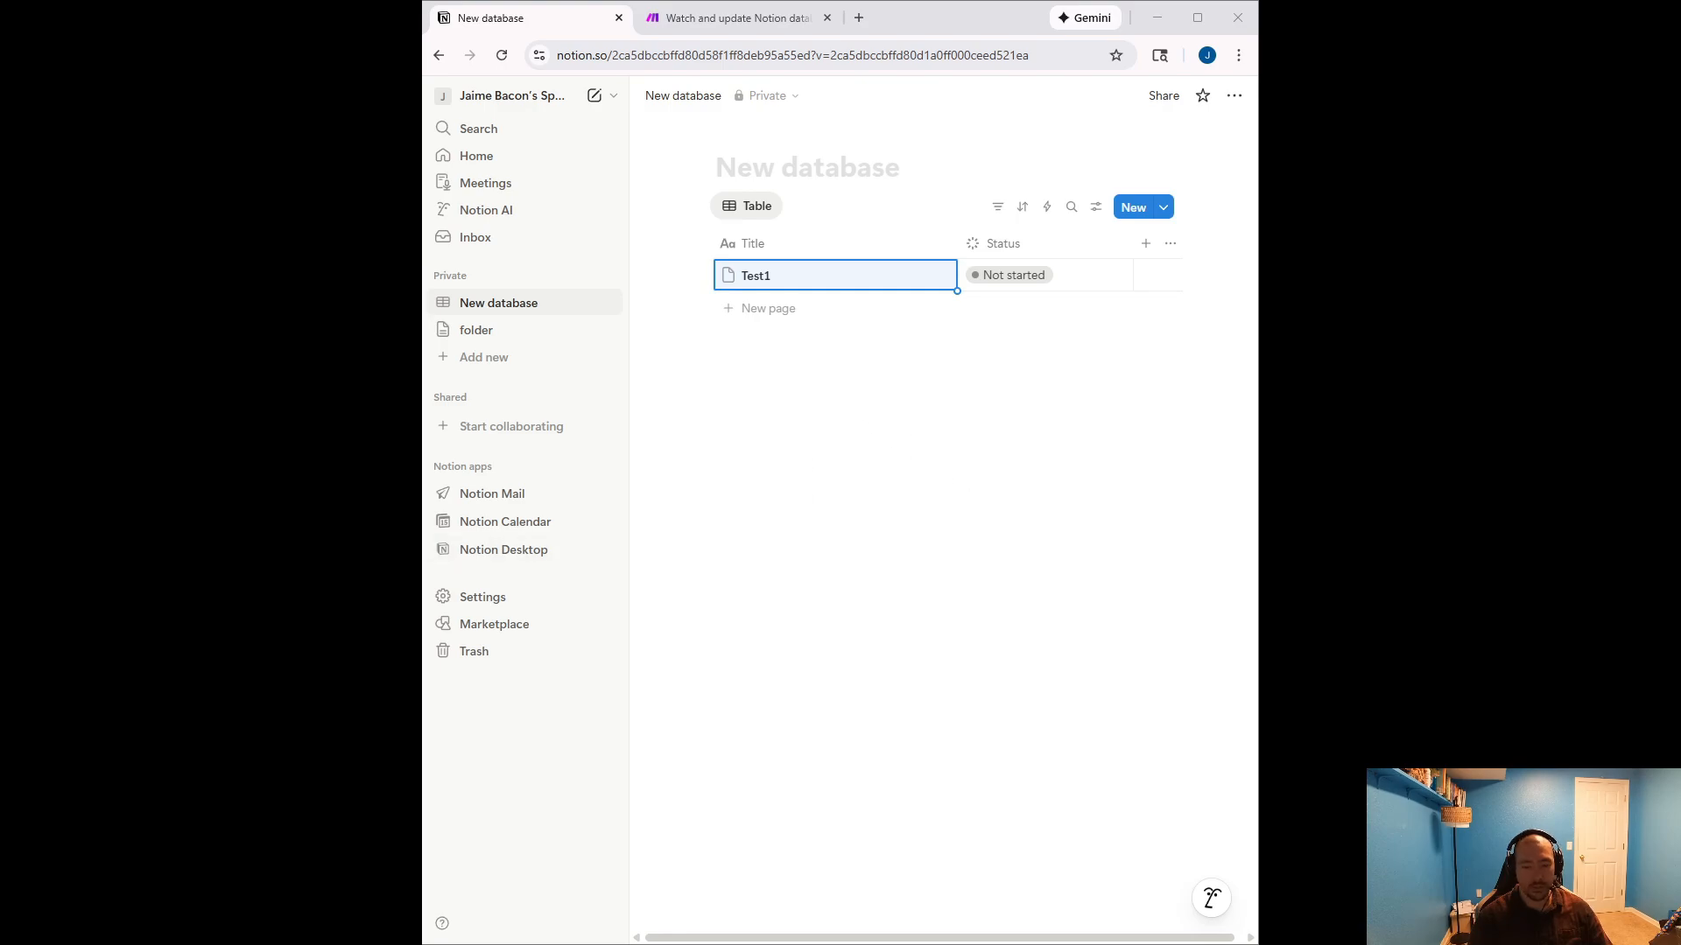
key("ctrl+Tab")
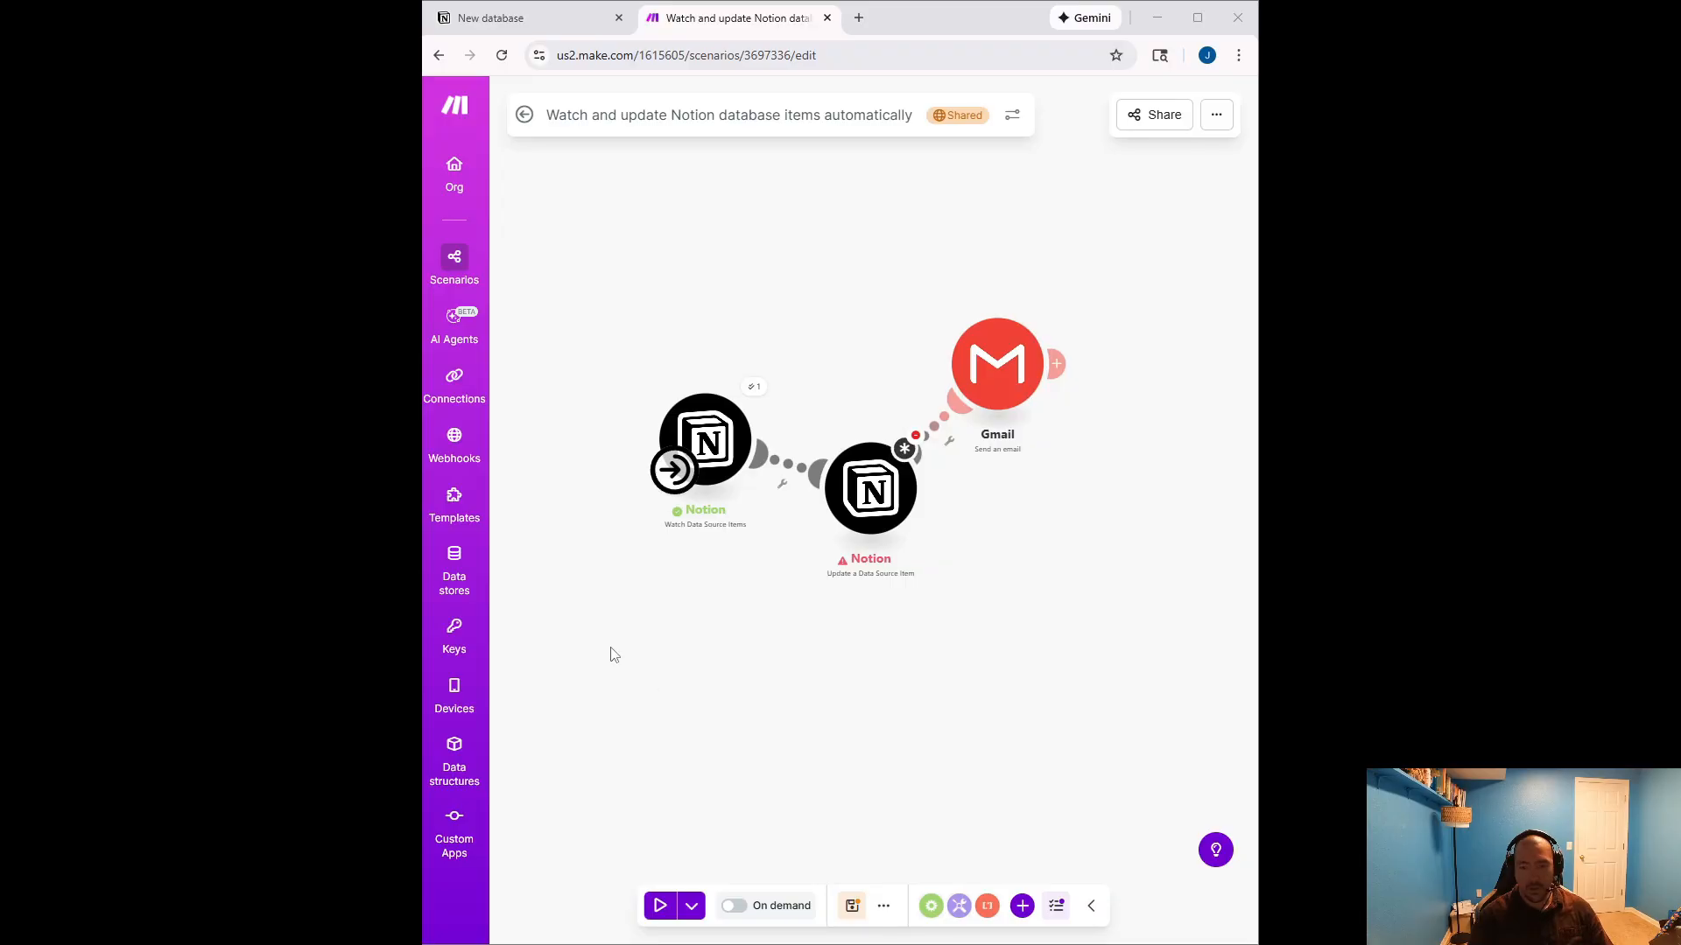
key("alt+Tab")
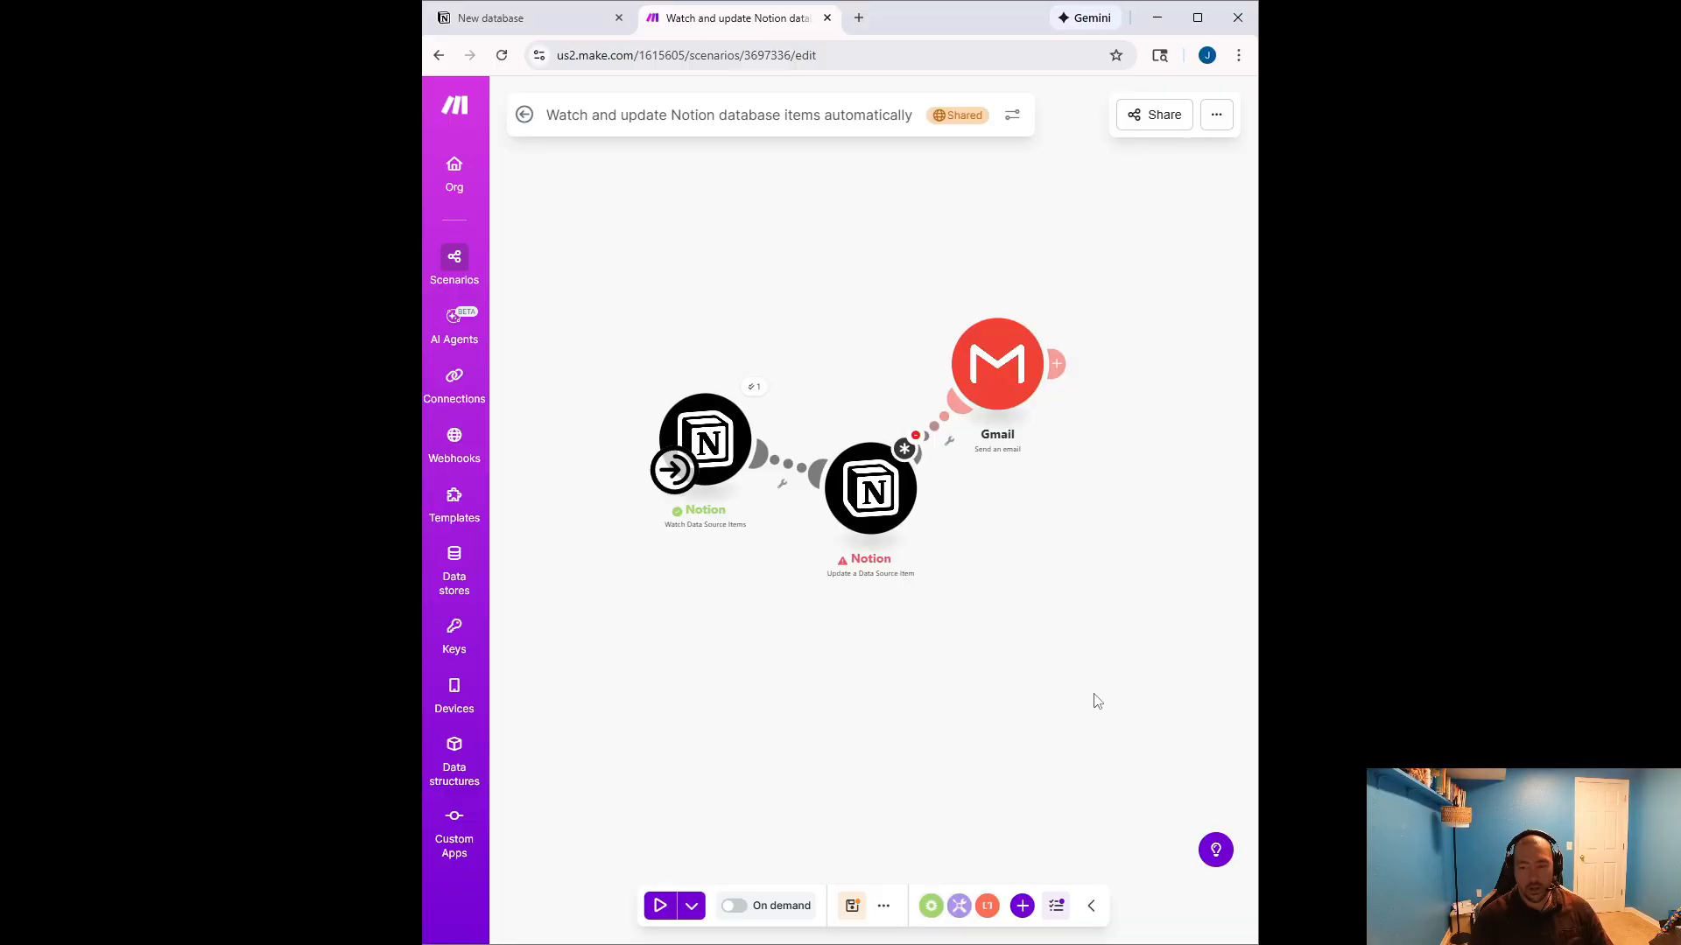
left_click(455, 261)
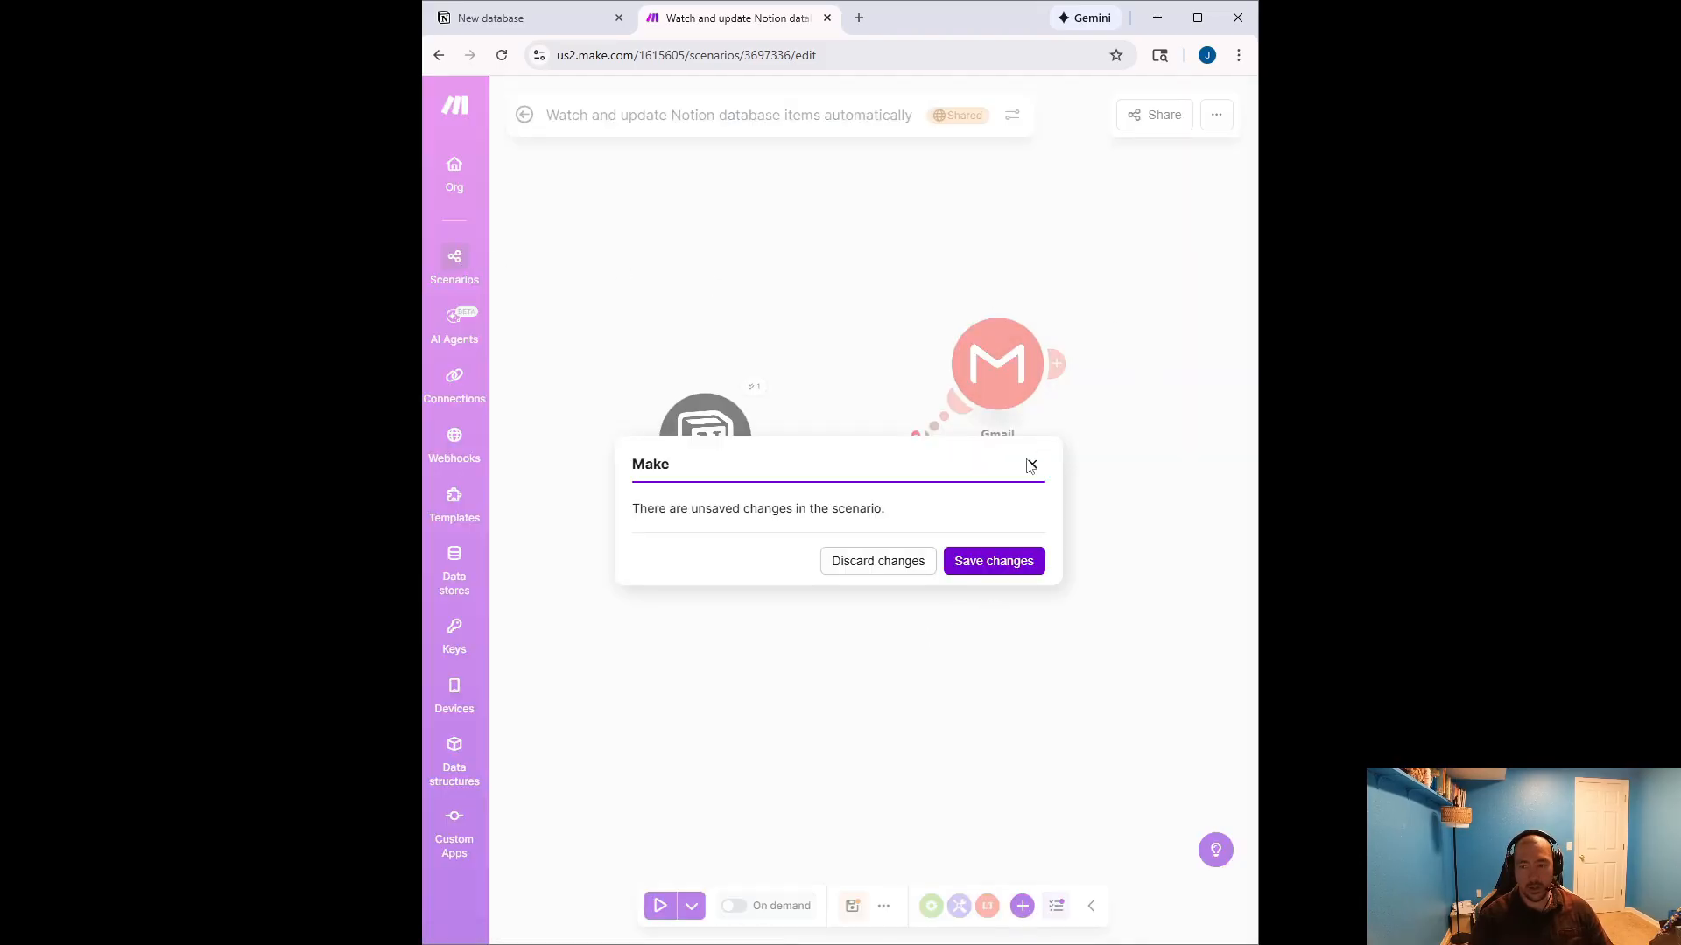
left_click(1031, 465)
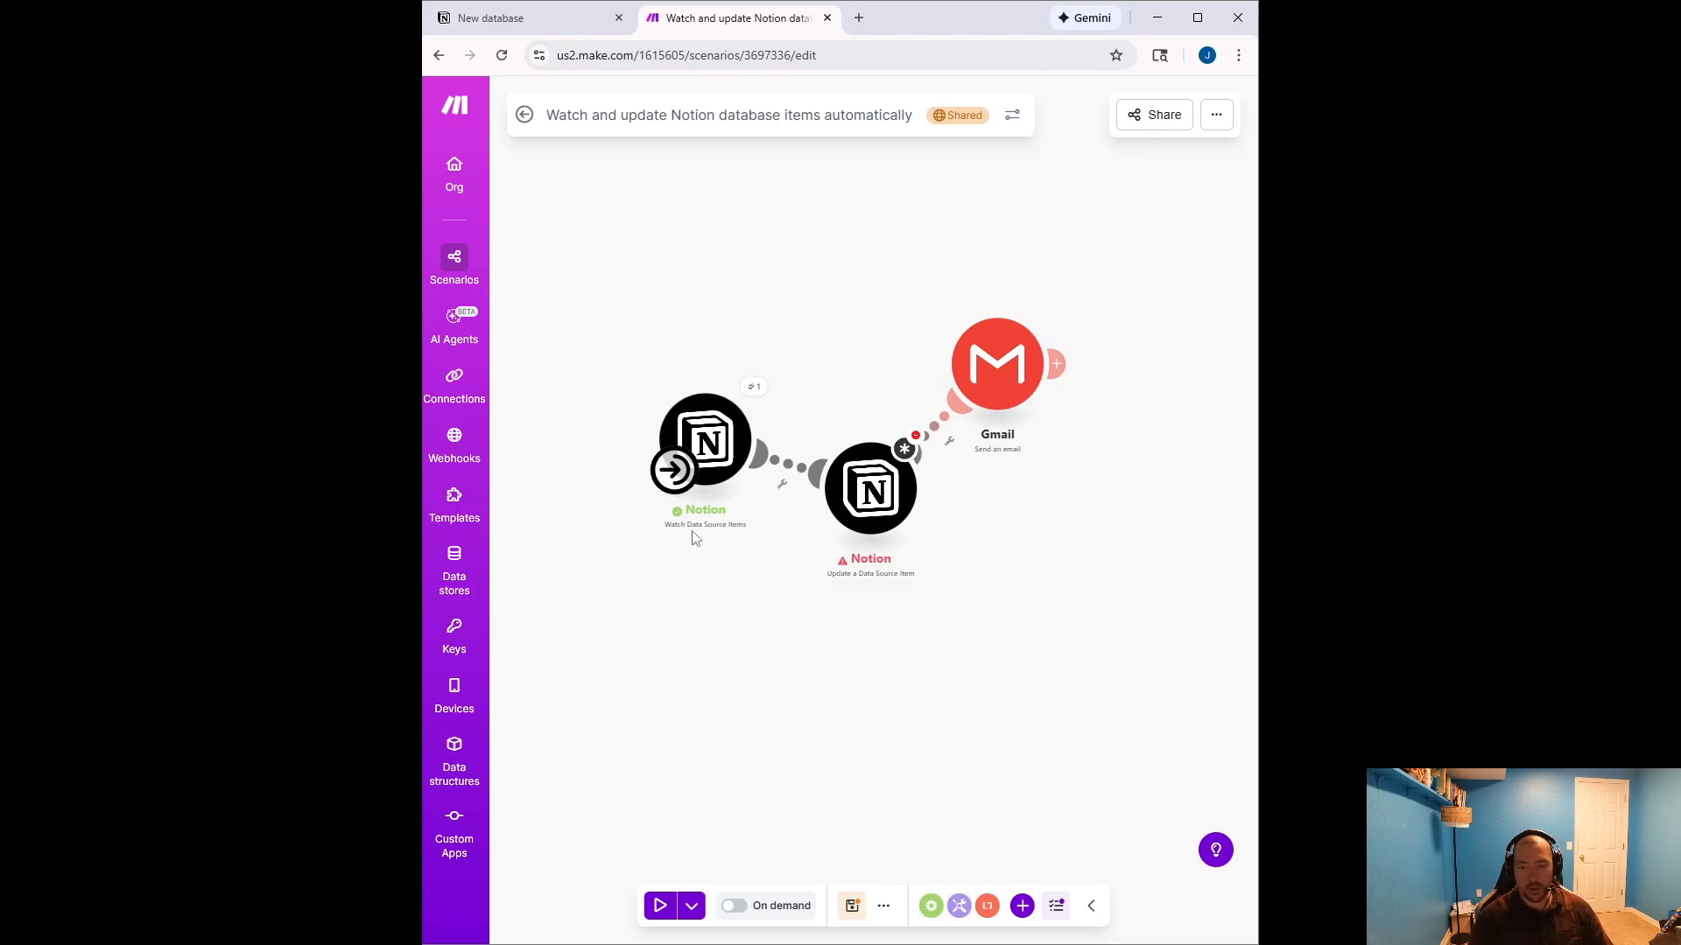
In the Watch Data Source Items module, search the Notion data sources for "faceless shorts plr kit" and leave the module settings
left_click(718, 434)
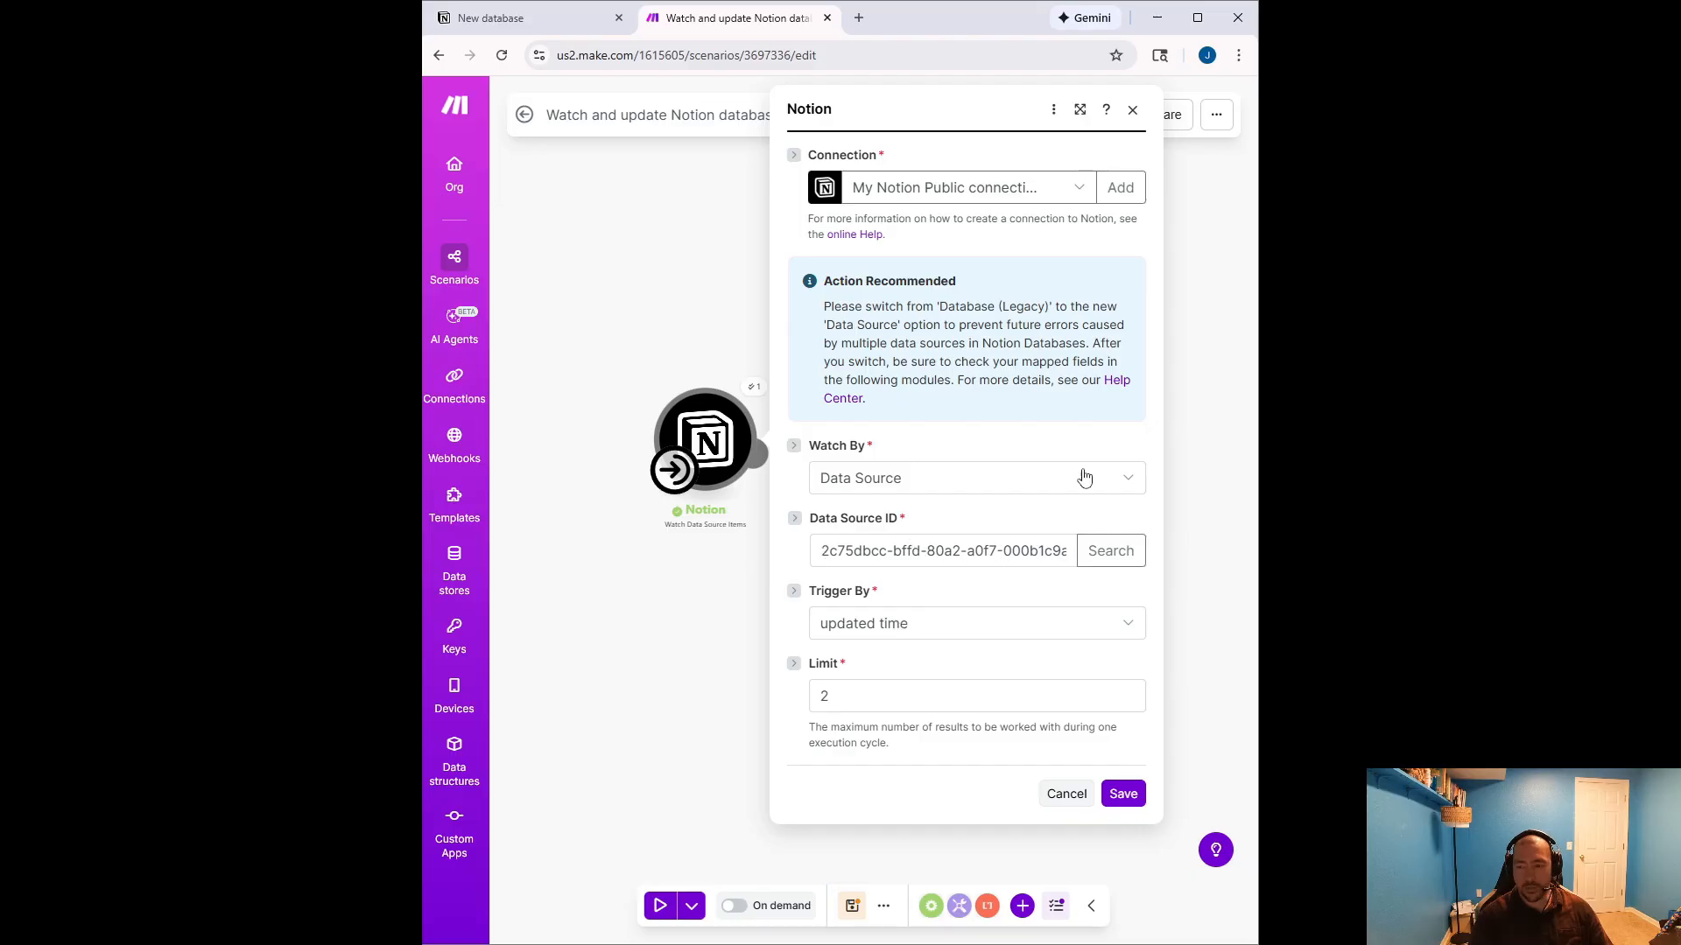
left_click(1116, 558)
left_click(844, 555)
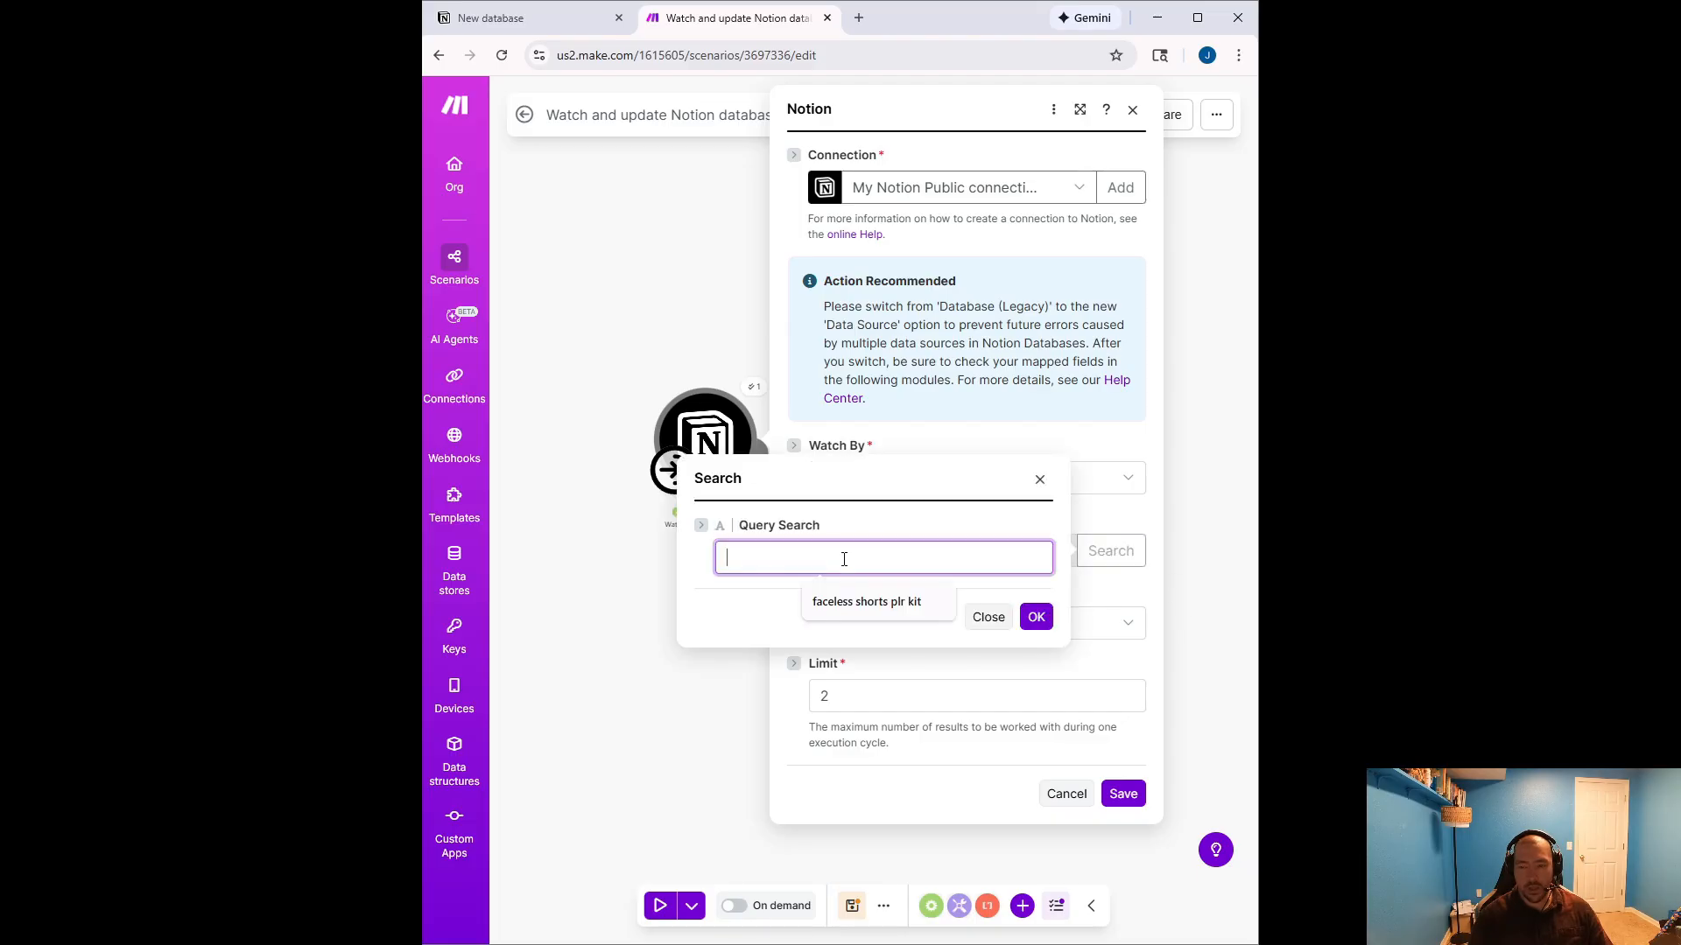
left_click(867, 601)
left_click(1035, 616)
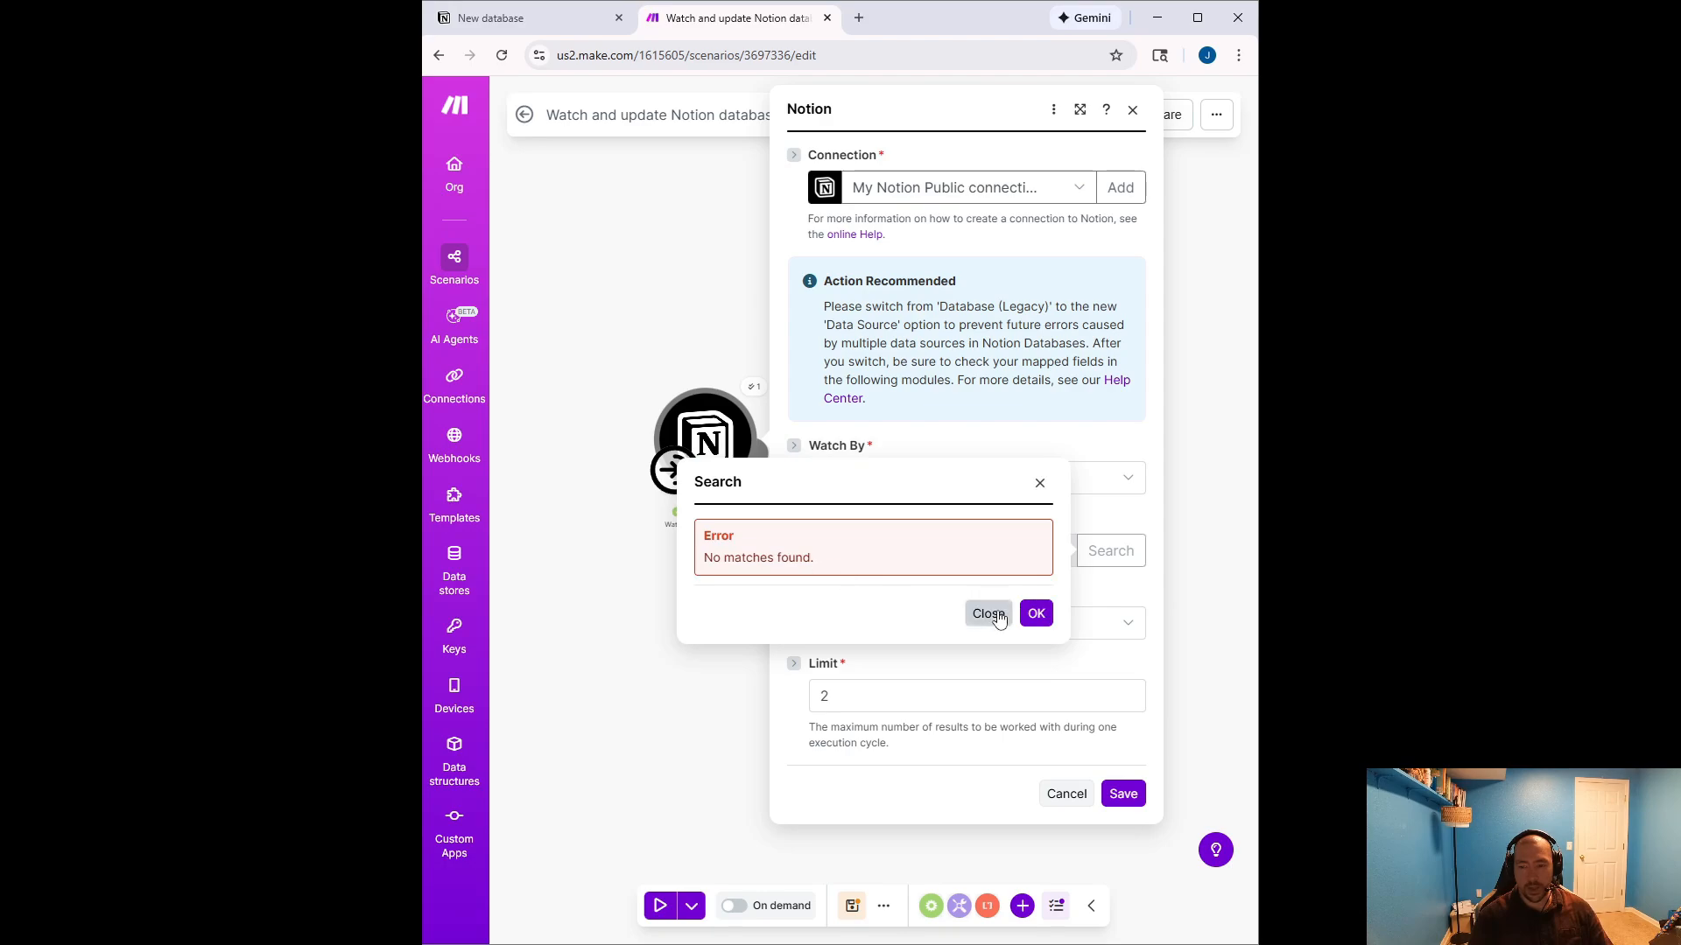
left_click(996, 614)
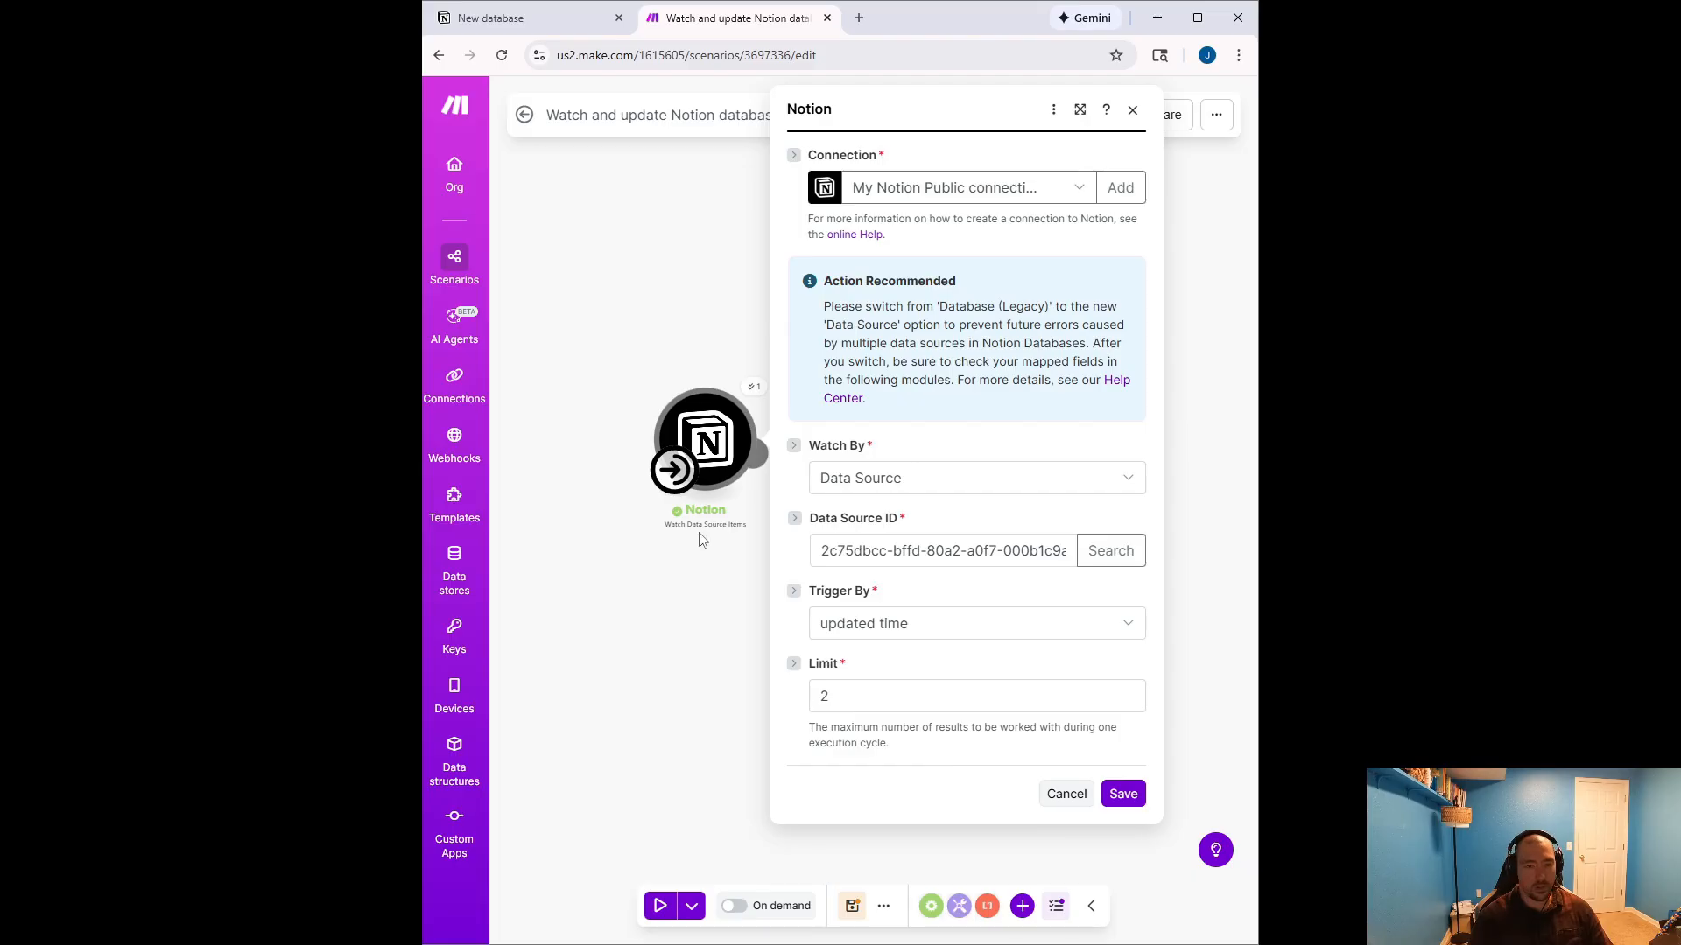
key("alt+Tab")
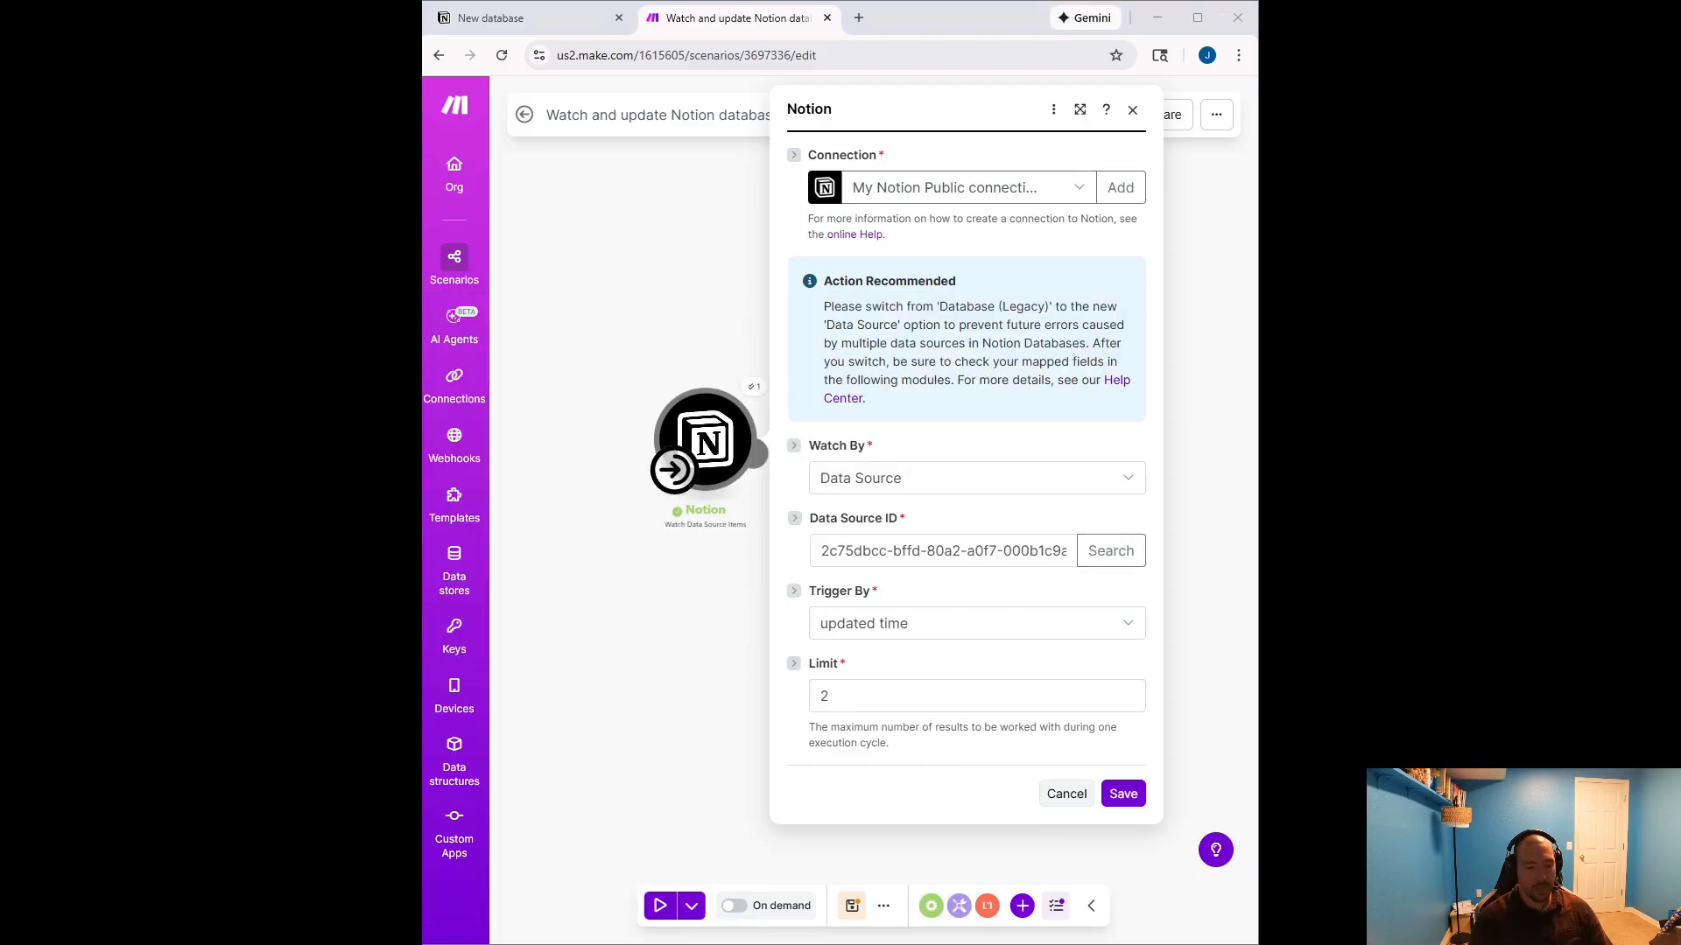
left_click(583, 655)
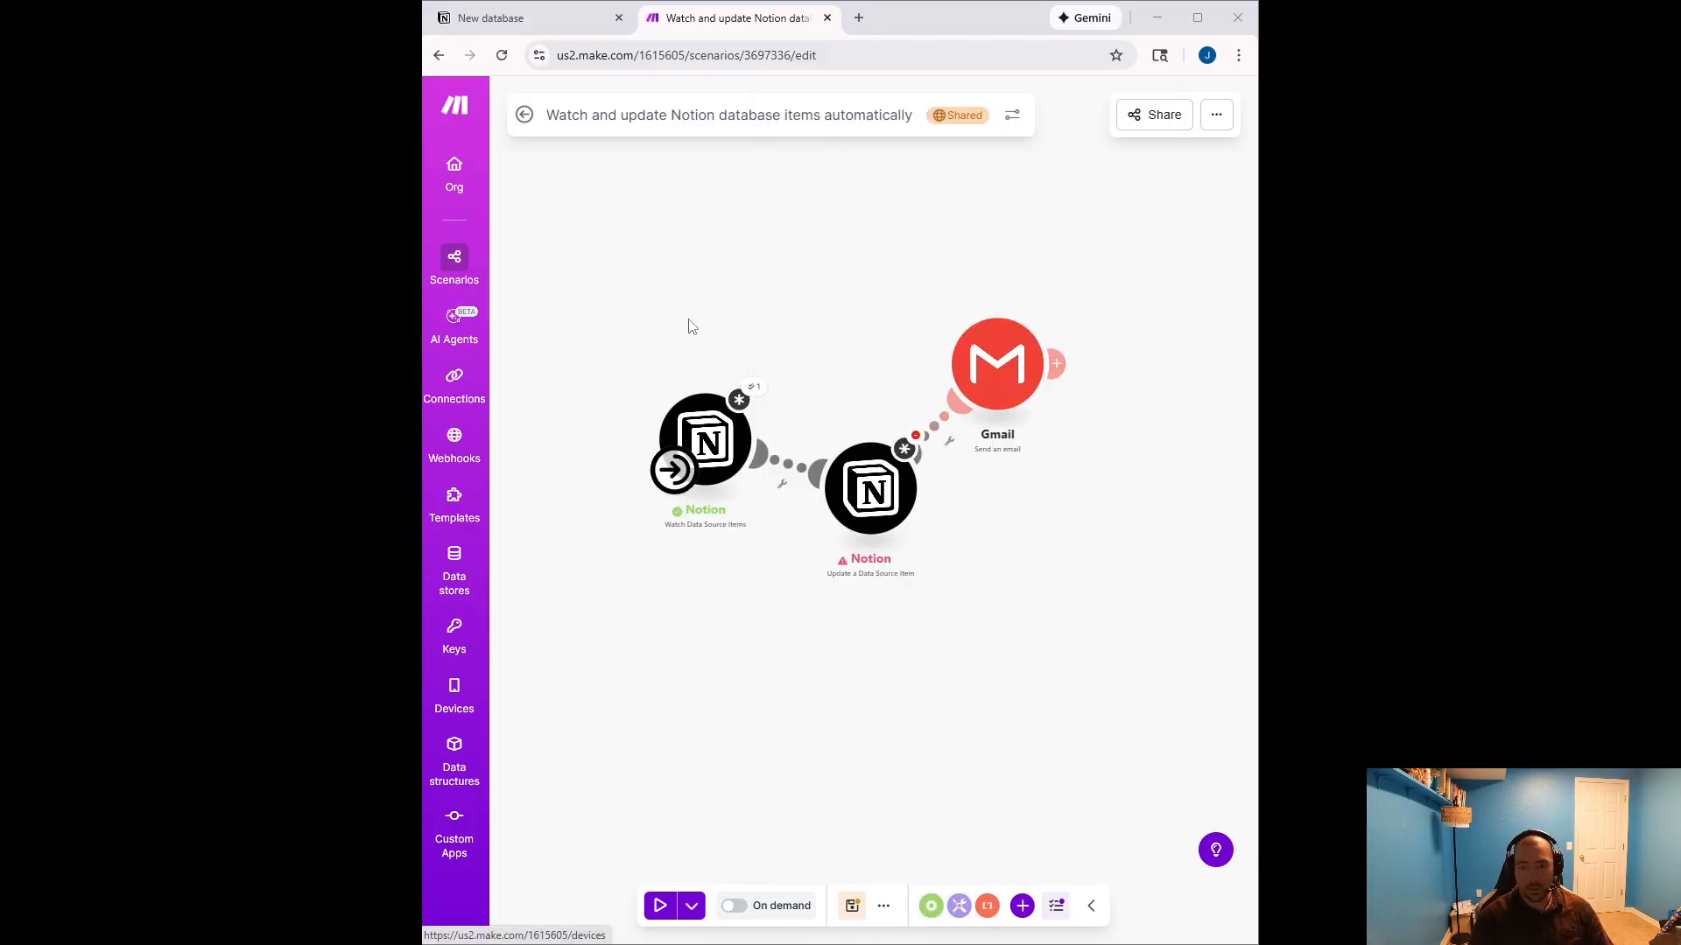
Switch to Notion and copy the data source ID of the New database source
left_click(517, 19)
left_click(805, 493)
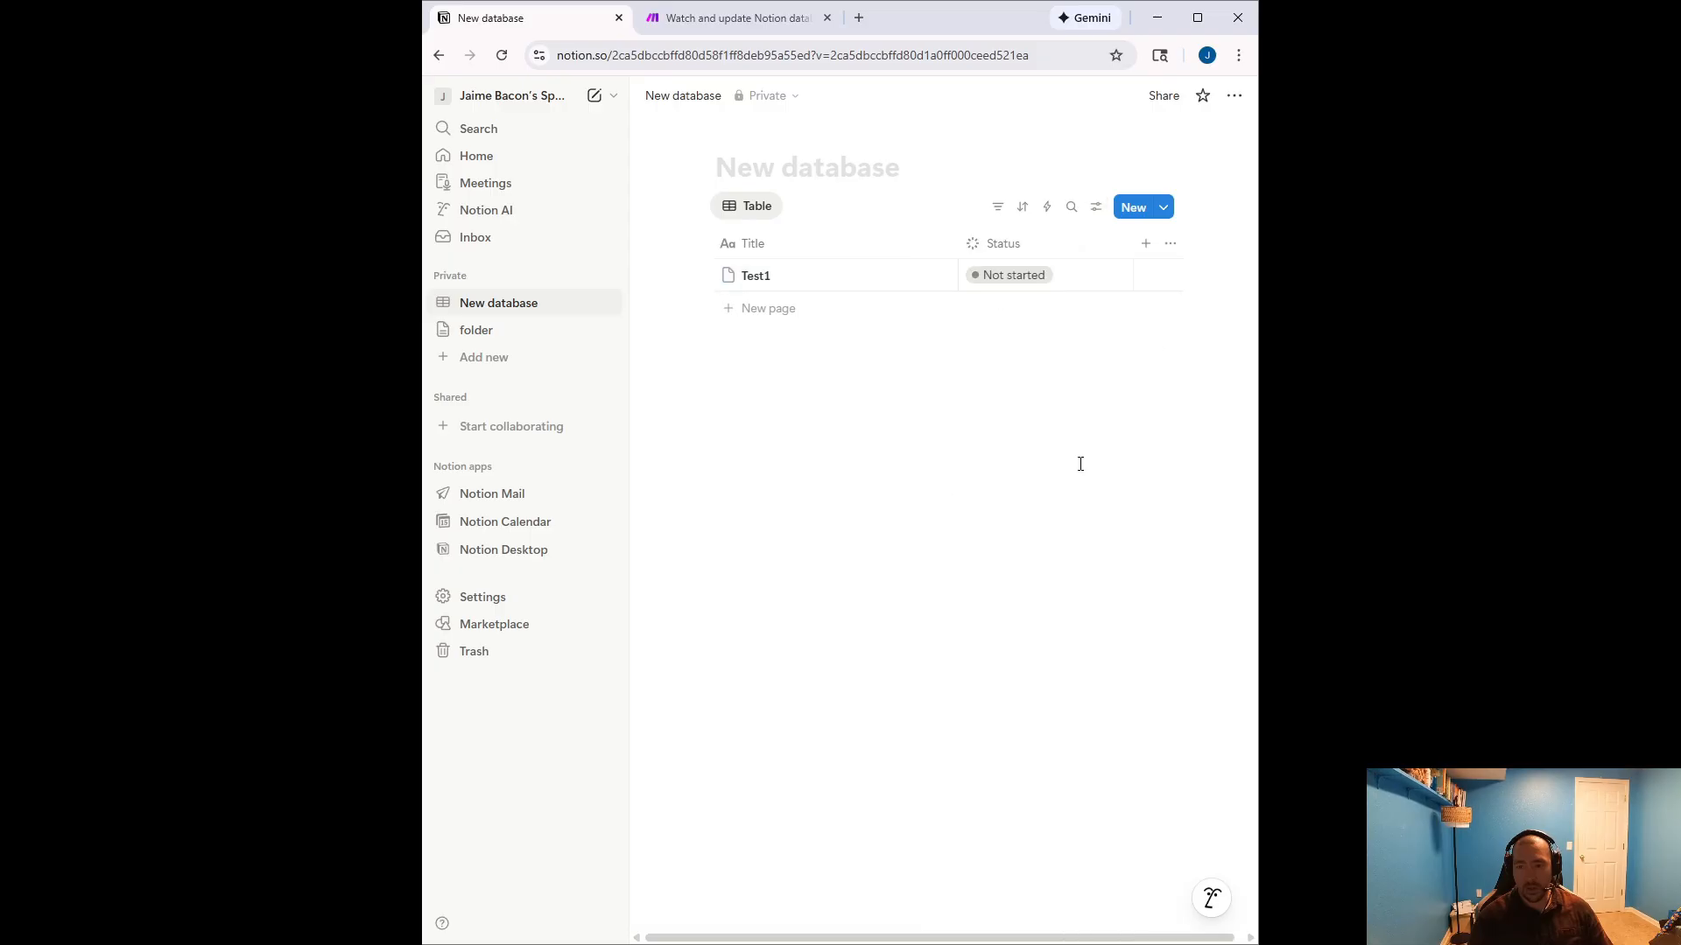
left_click(1097, 210)
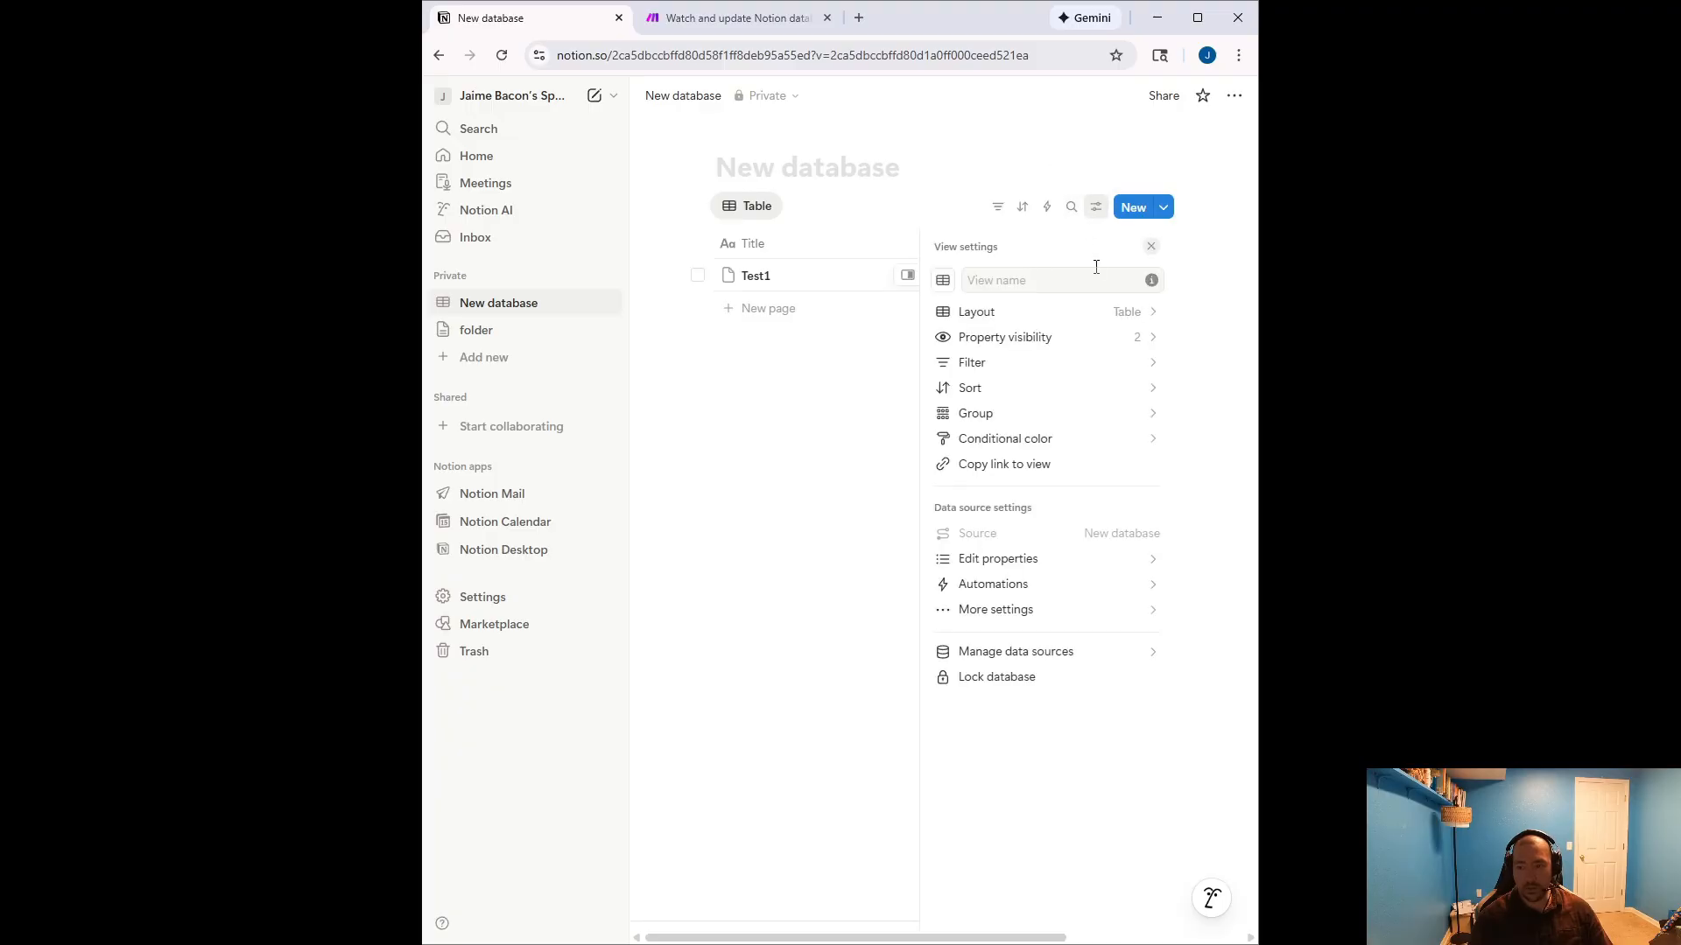
left_click(1085, 653)
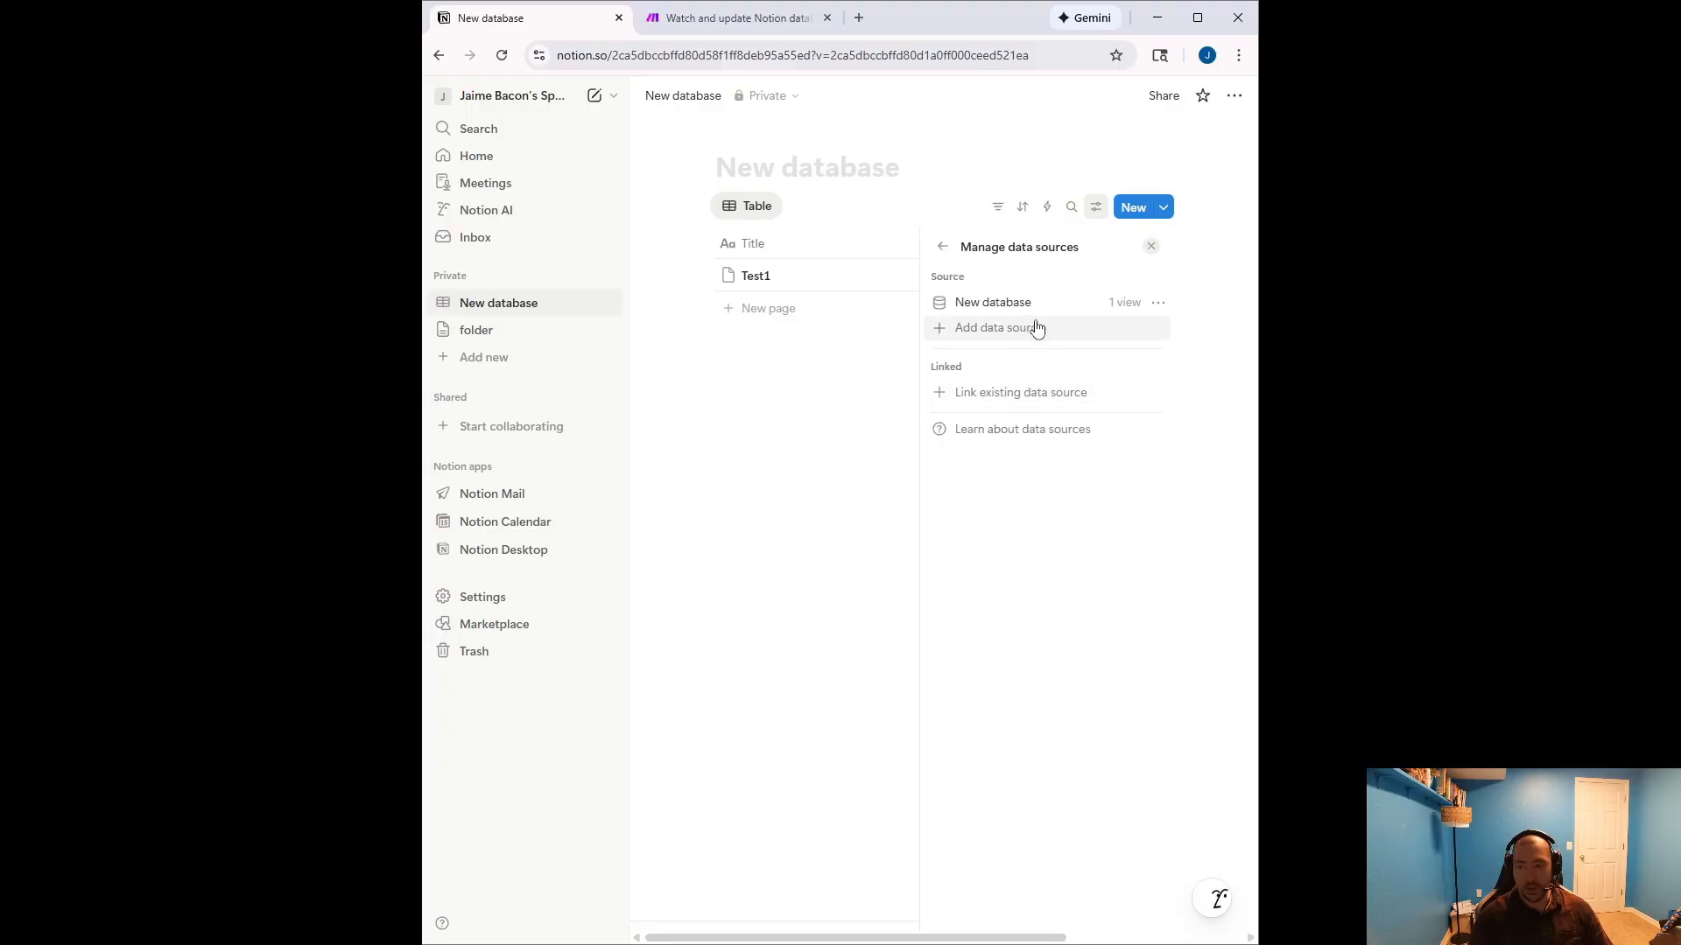
left_click(1163, 307)
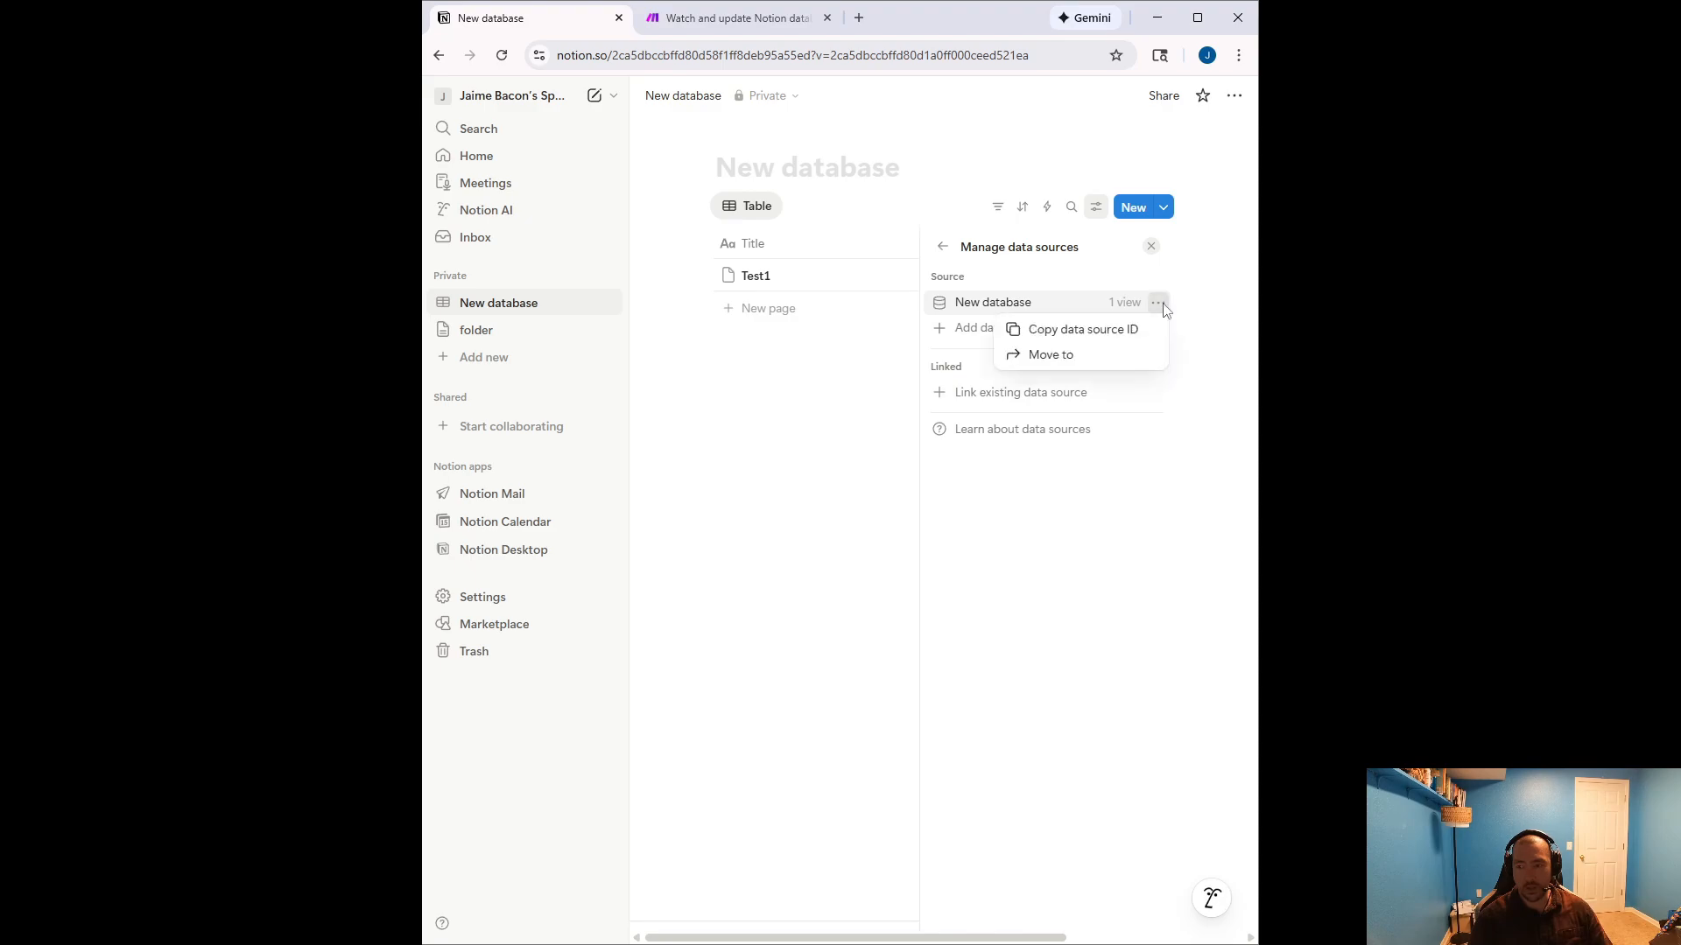
left_click(1095, 340)
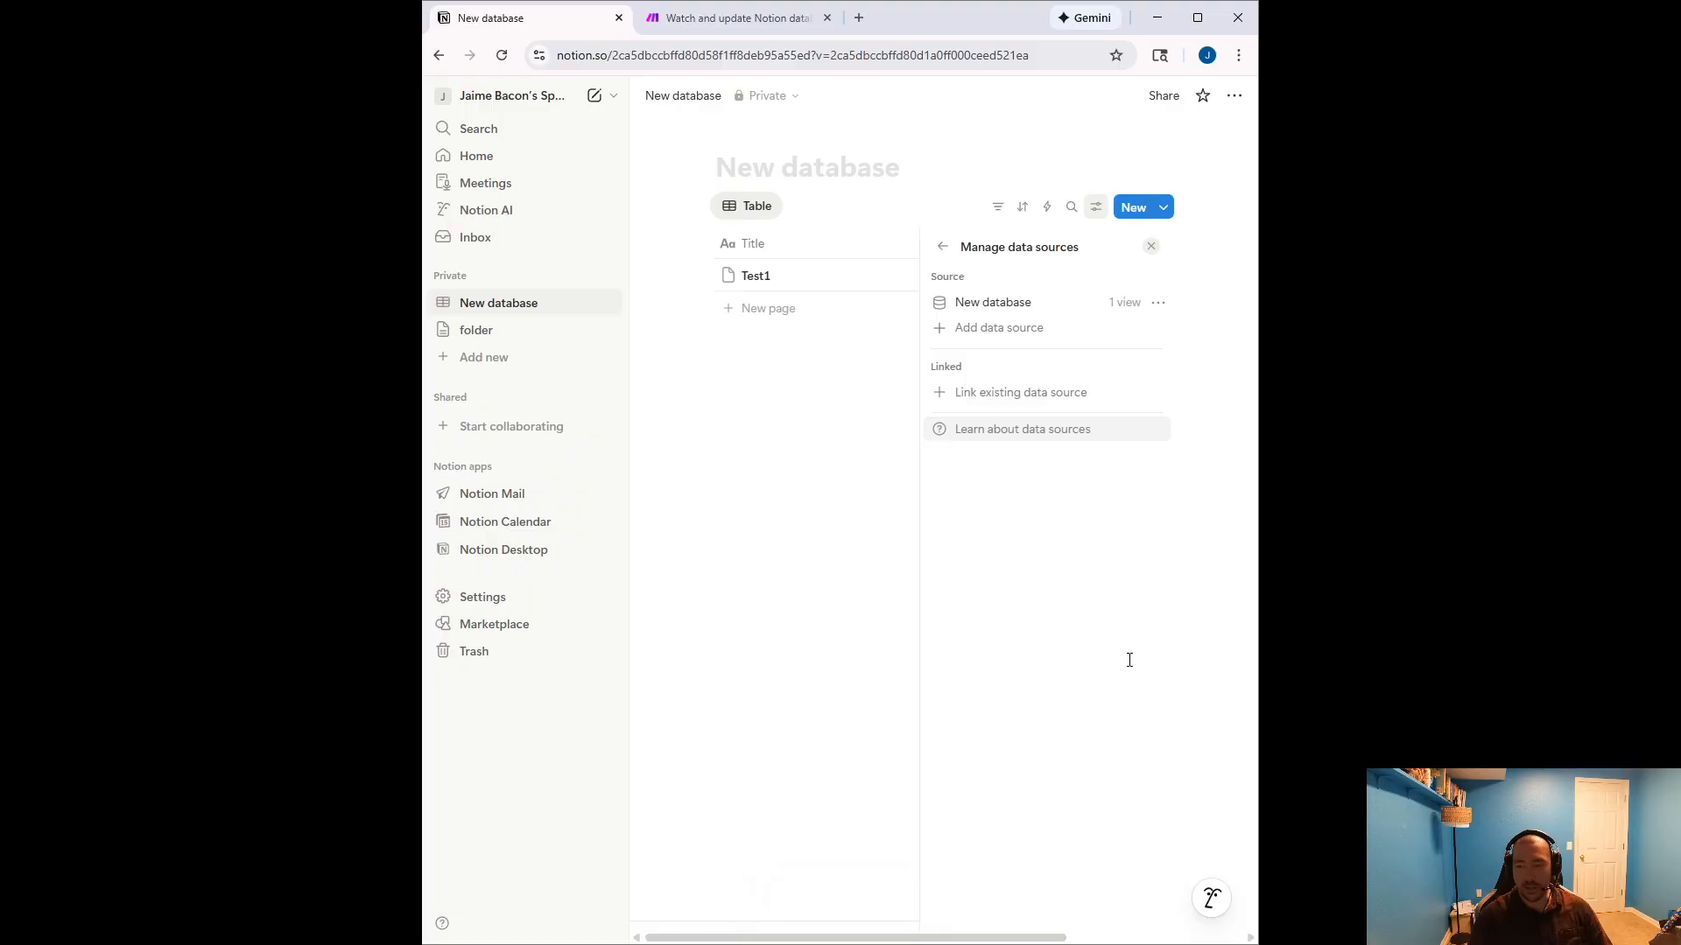
Switch to Make, replace the Data Source ID of the Watch Data Source Items module with the copied ID and save the module
left_click(731, 27)
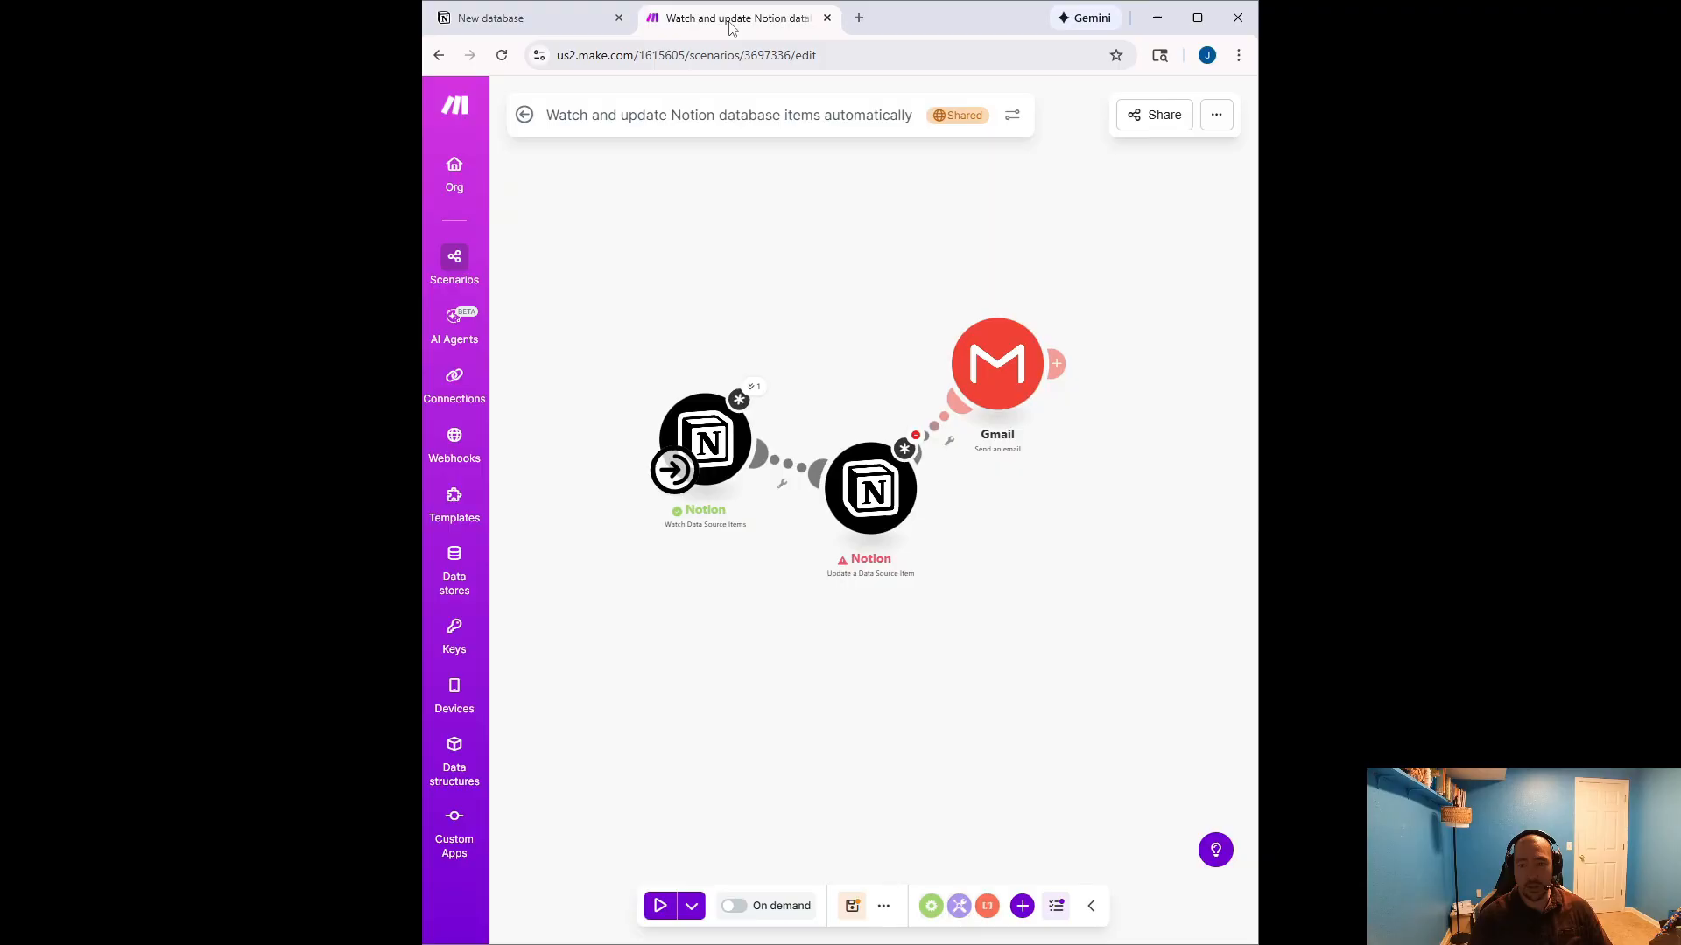
left_click(720, 451)
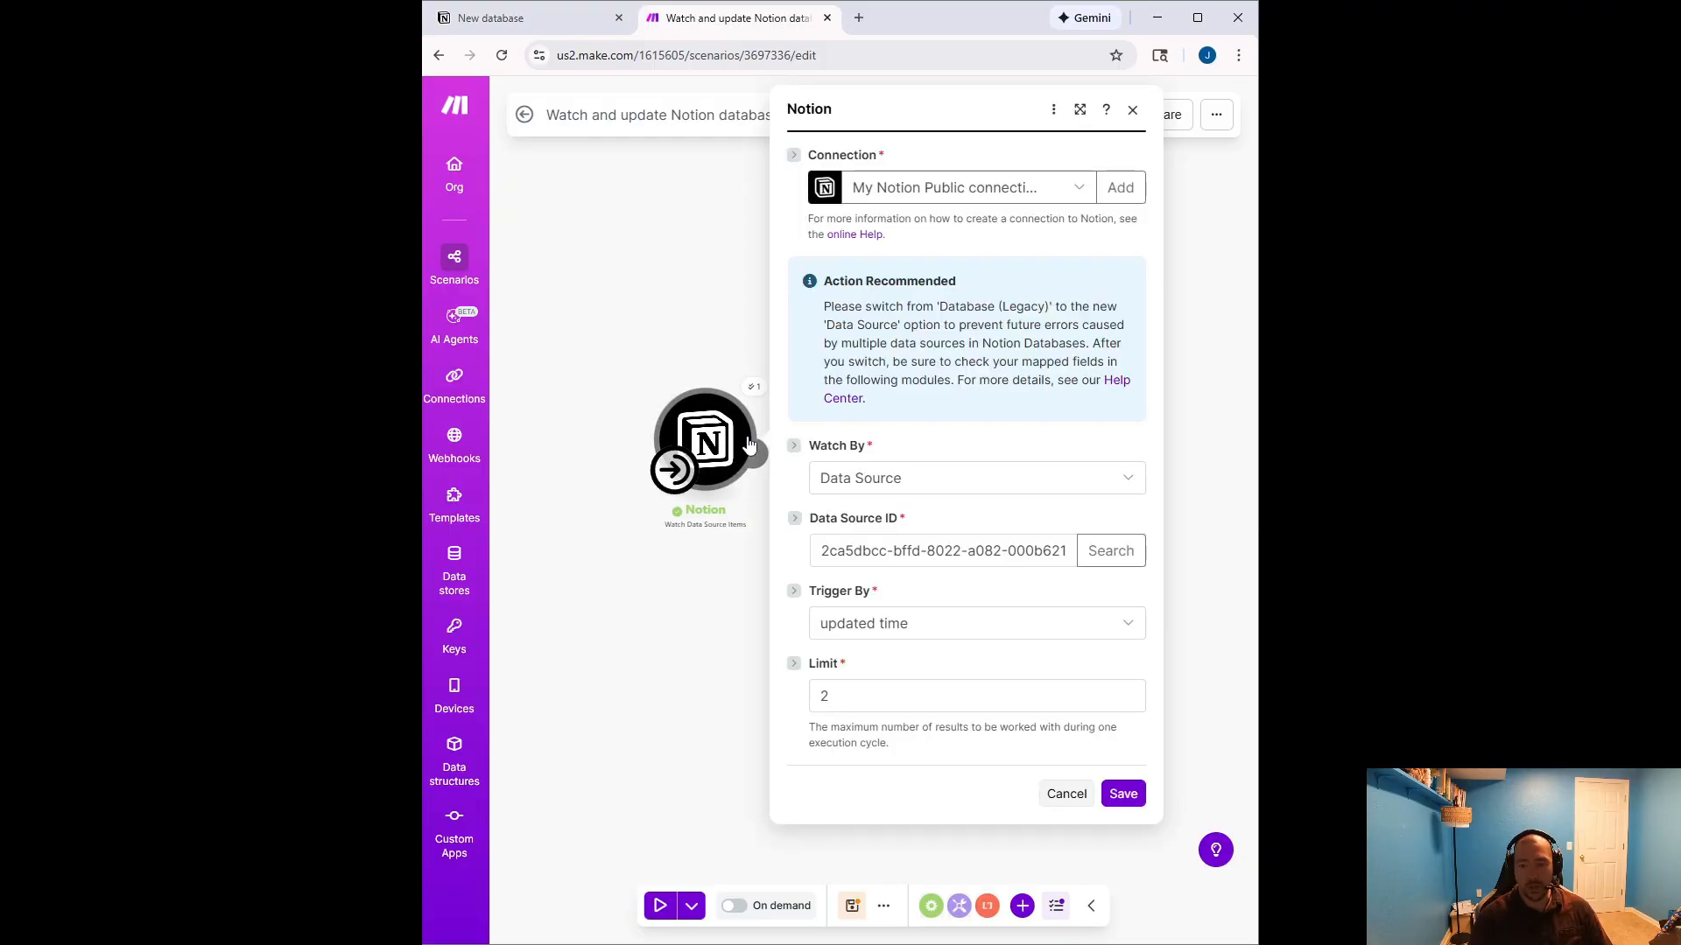
triple_click(903, 550)
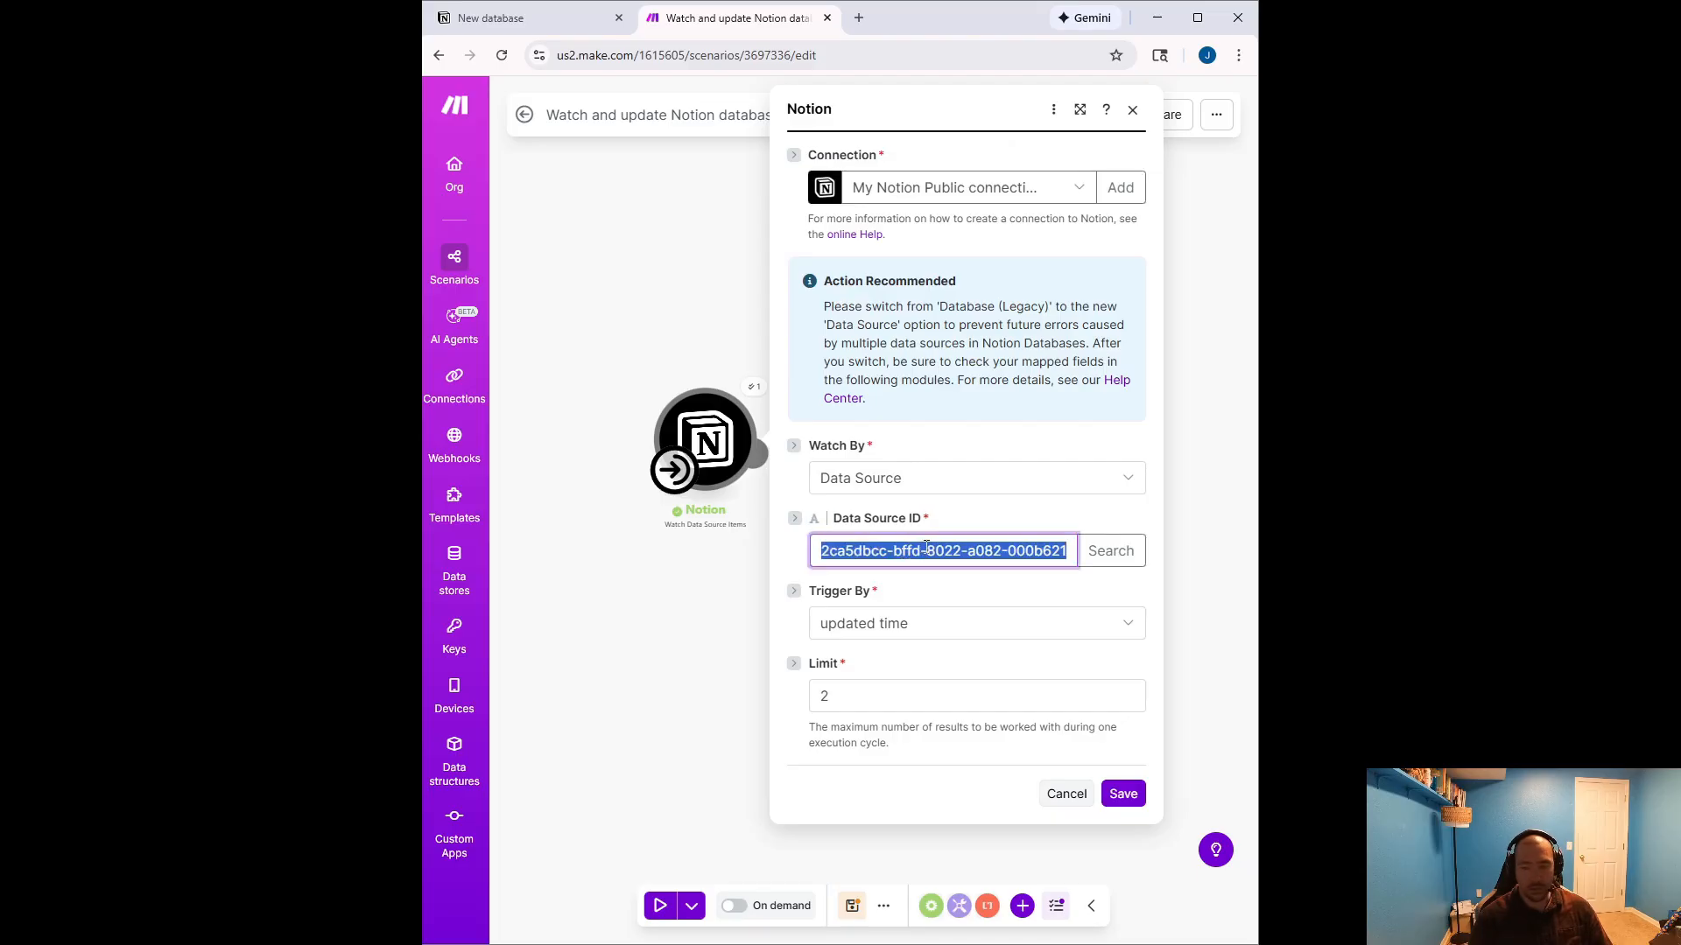
key("ctrl+v")
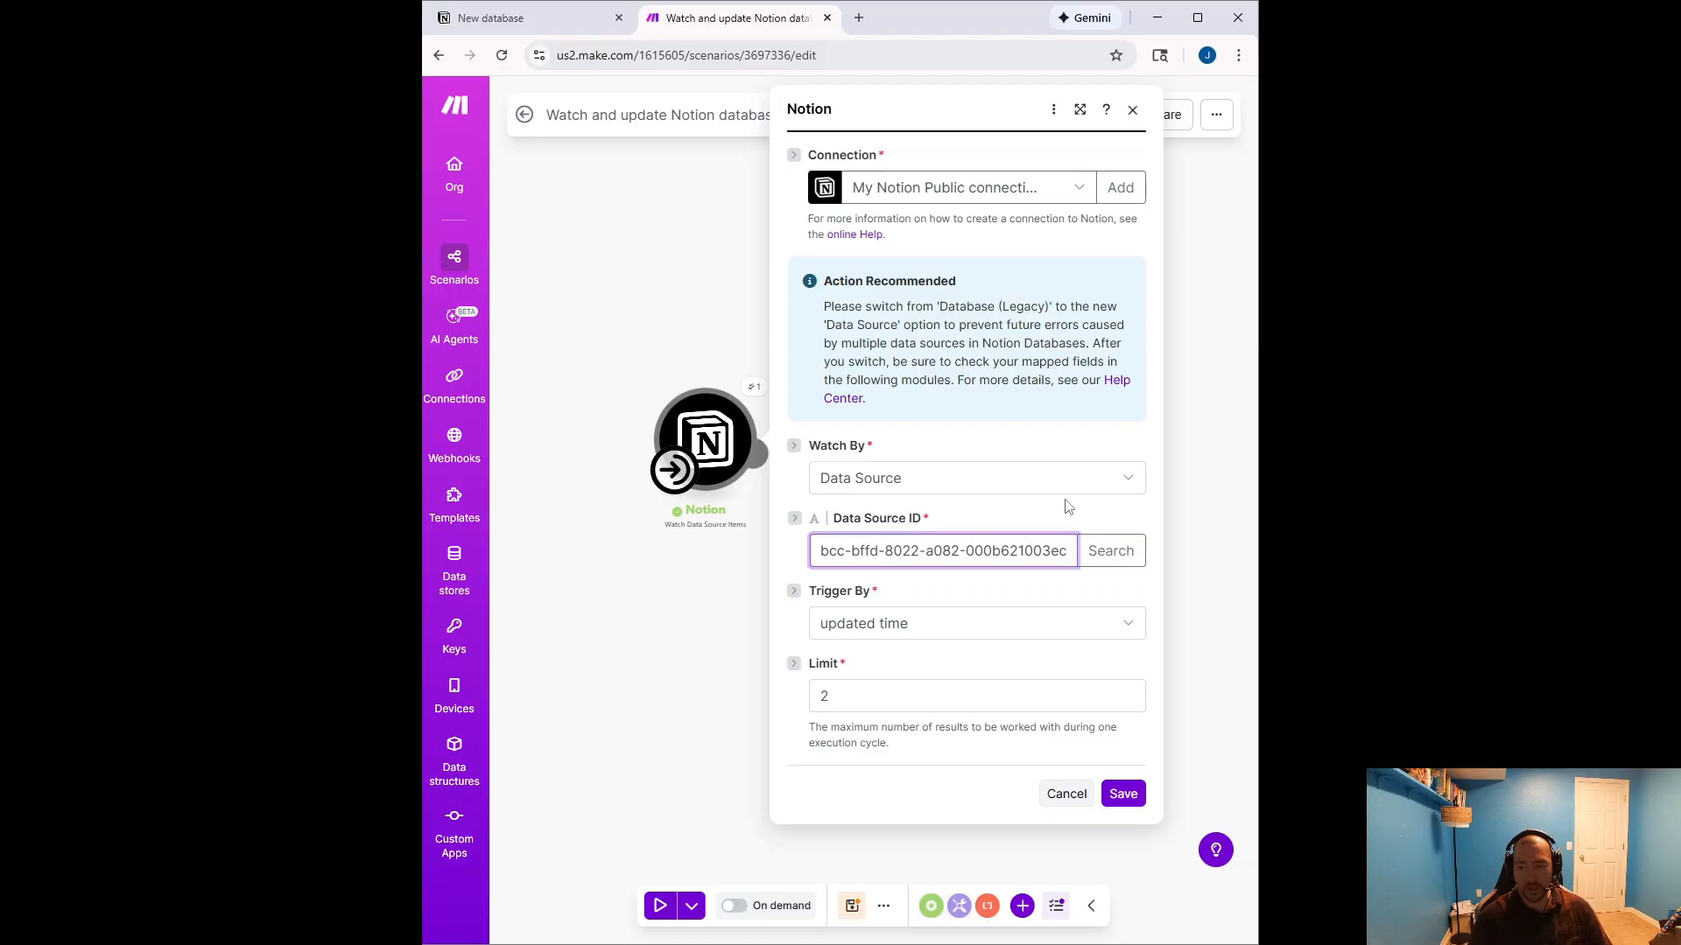
left_click(1113, 602)
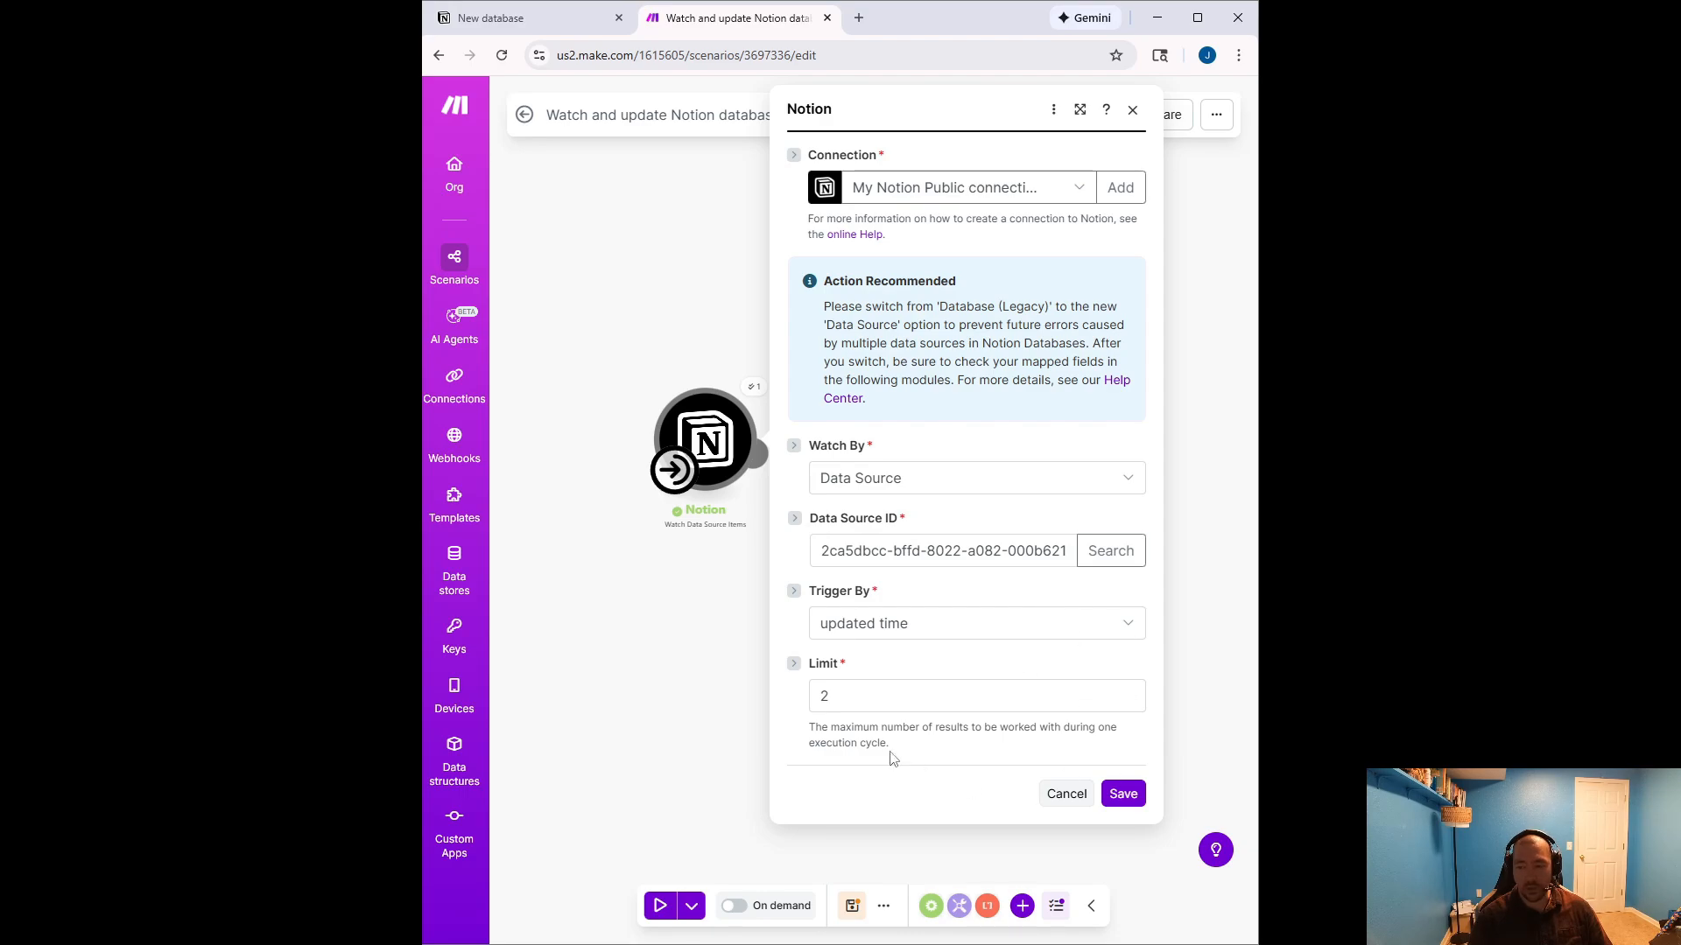
left_click(1123, 794)
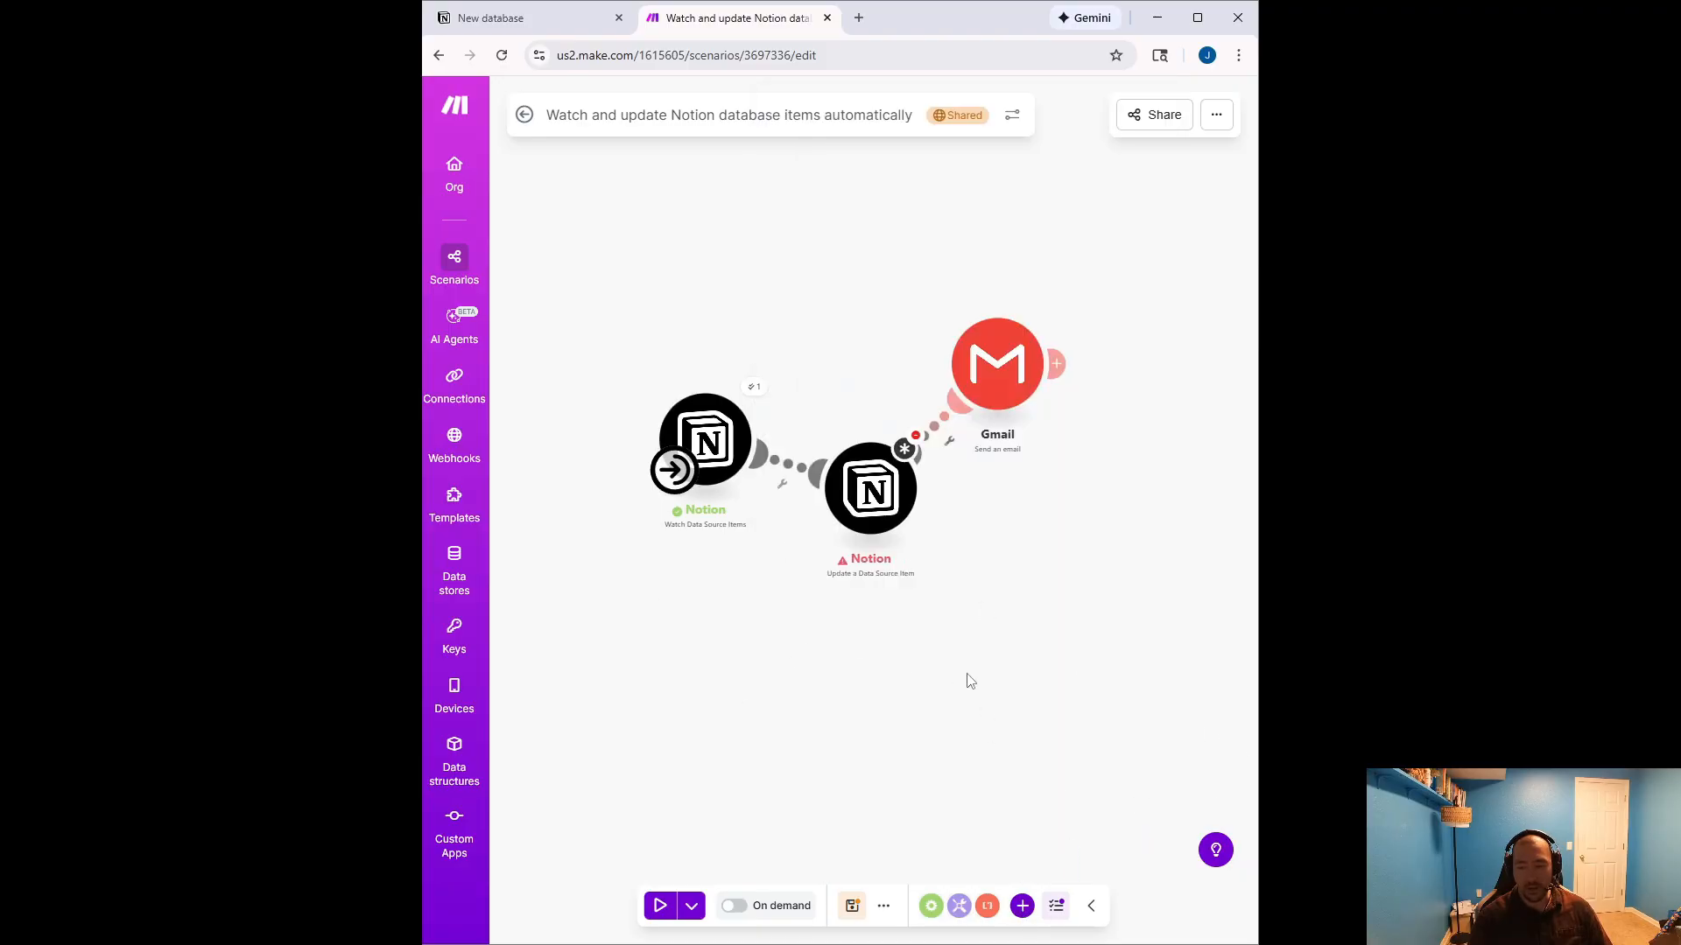
Review the settings of the Update a Data Source Item module and close it
left_click(872, 501)
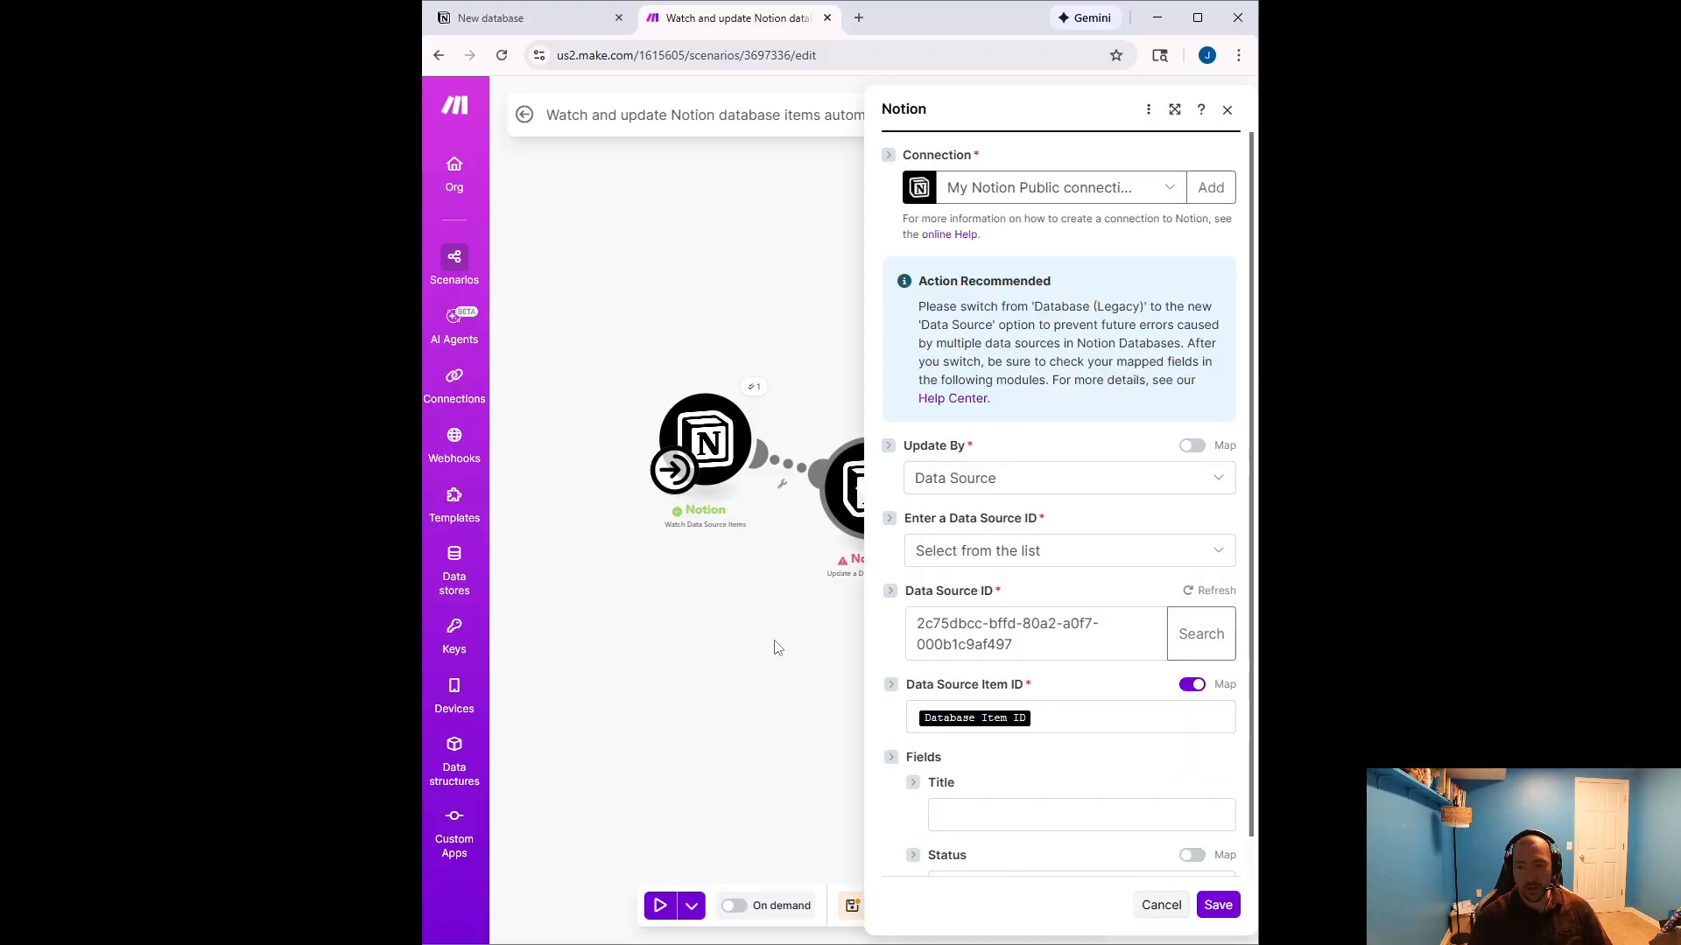
left_click(772, 585)
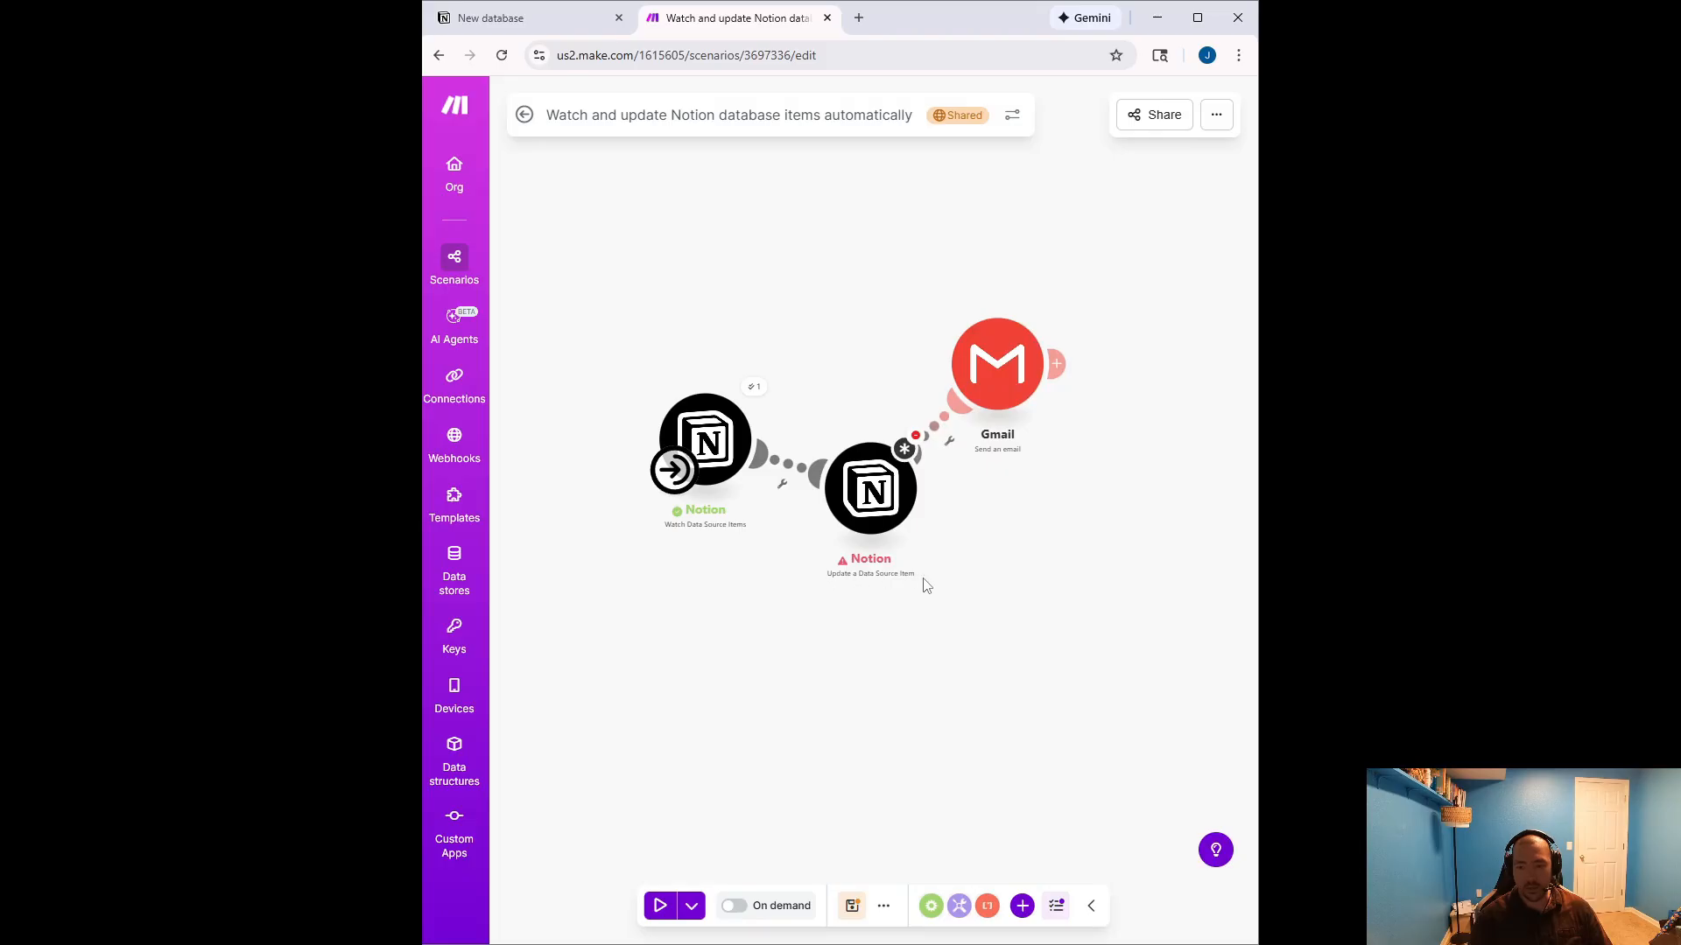
In the Update a Data Source Item module, clear the Data Source Item ID and map it to the Database Item ID from Watch Data Source Items
left_click(881, 506)
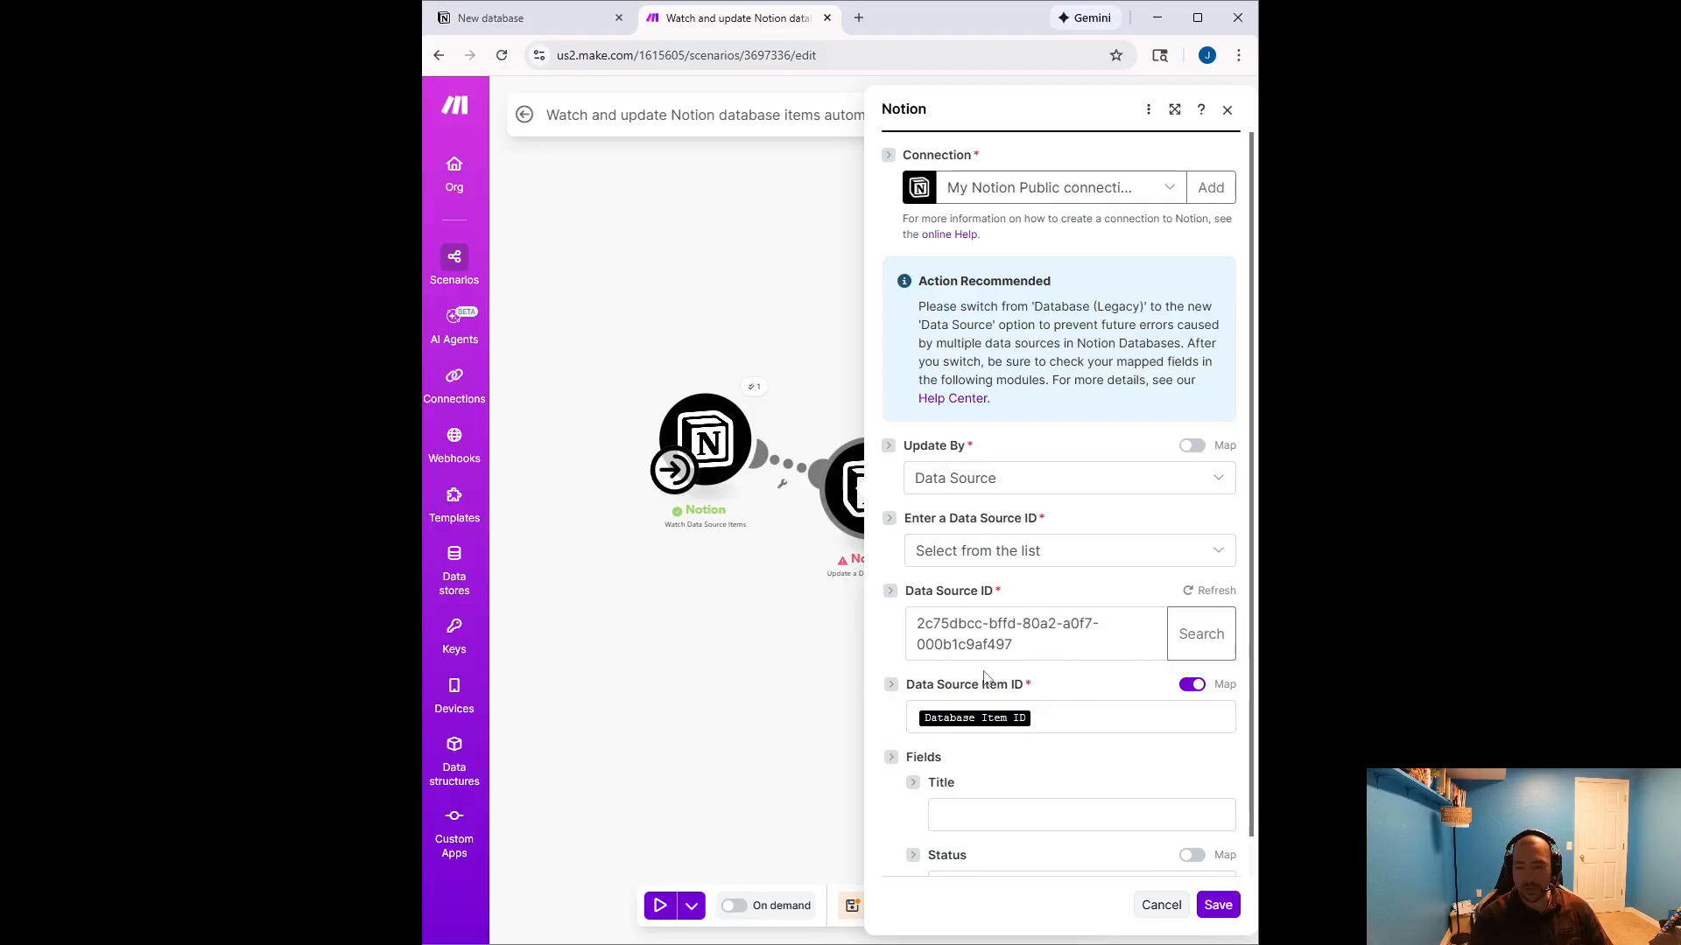
scroll(1095, 670, "down", 1)
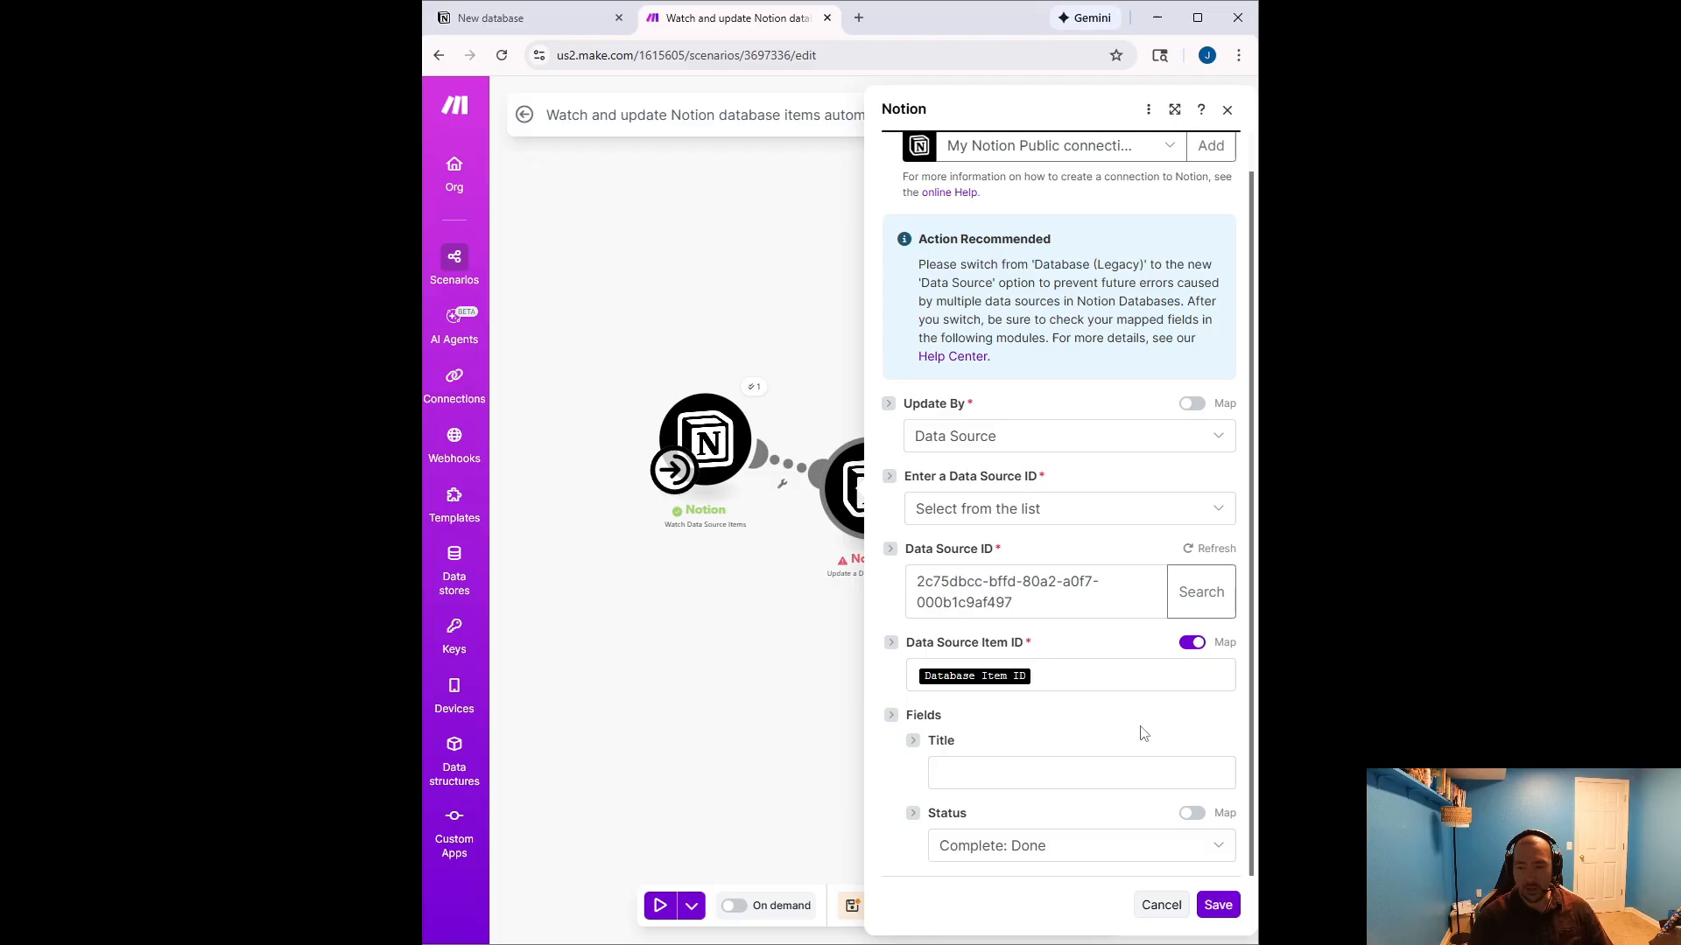
left_click(1092, 671)
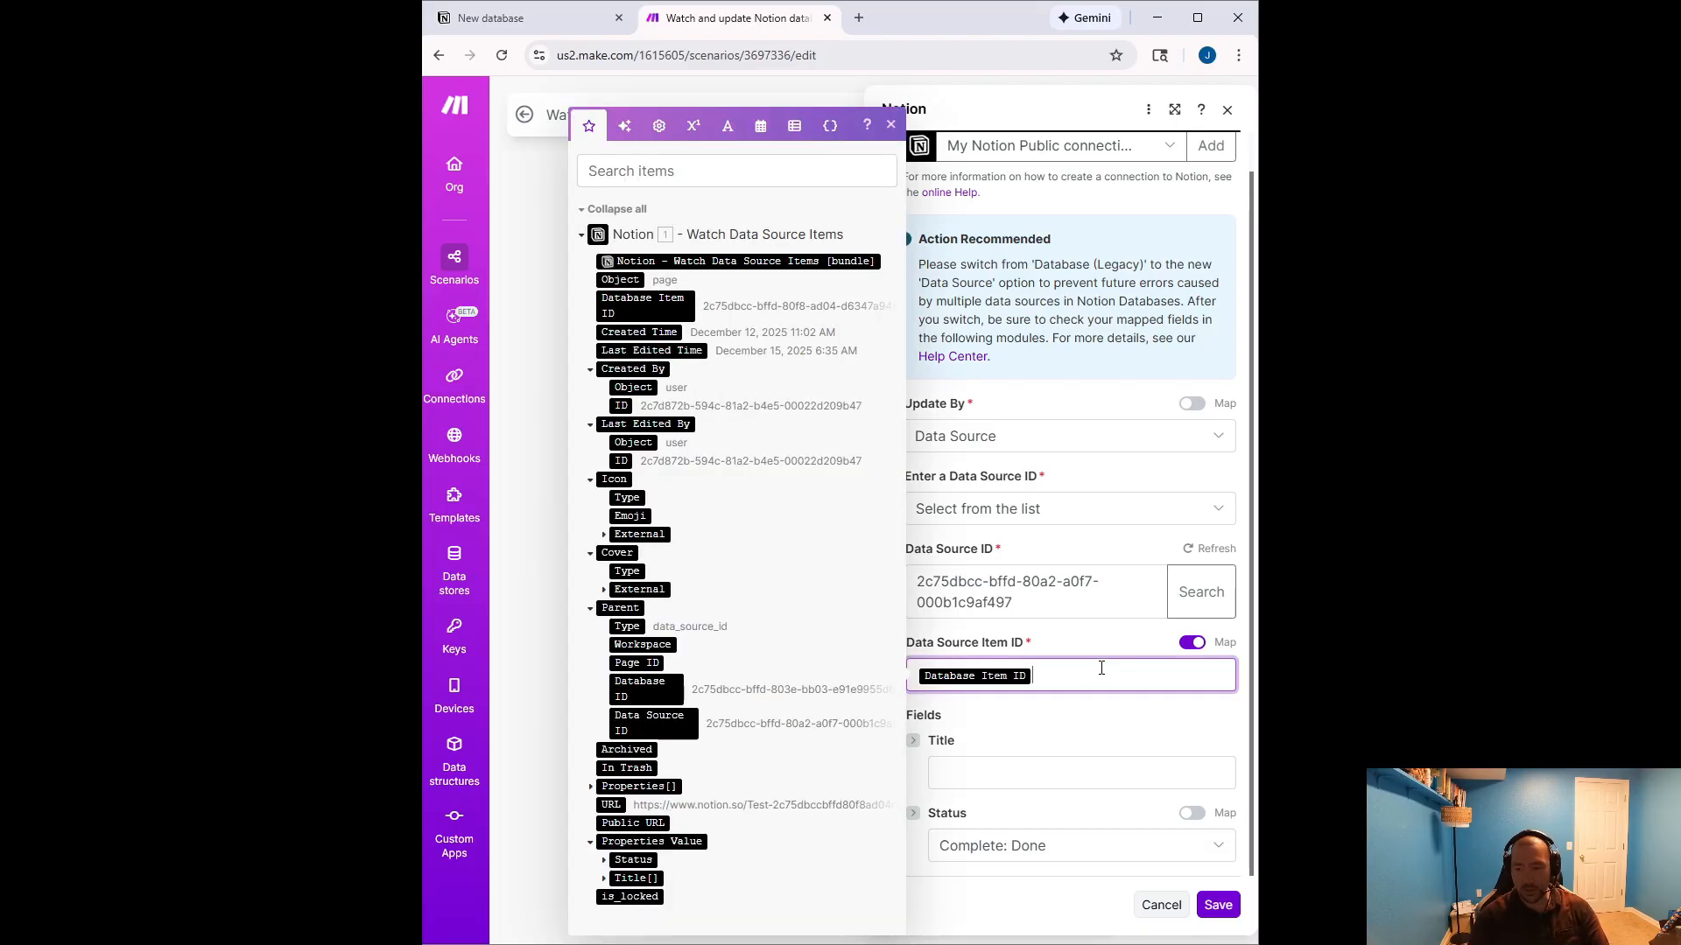
key("BackSpace")
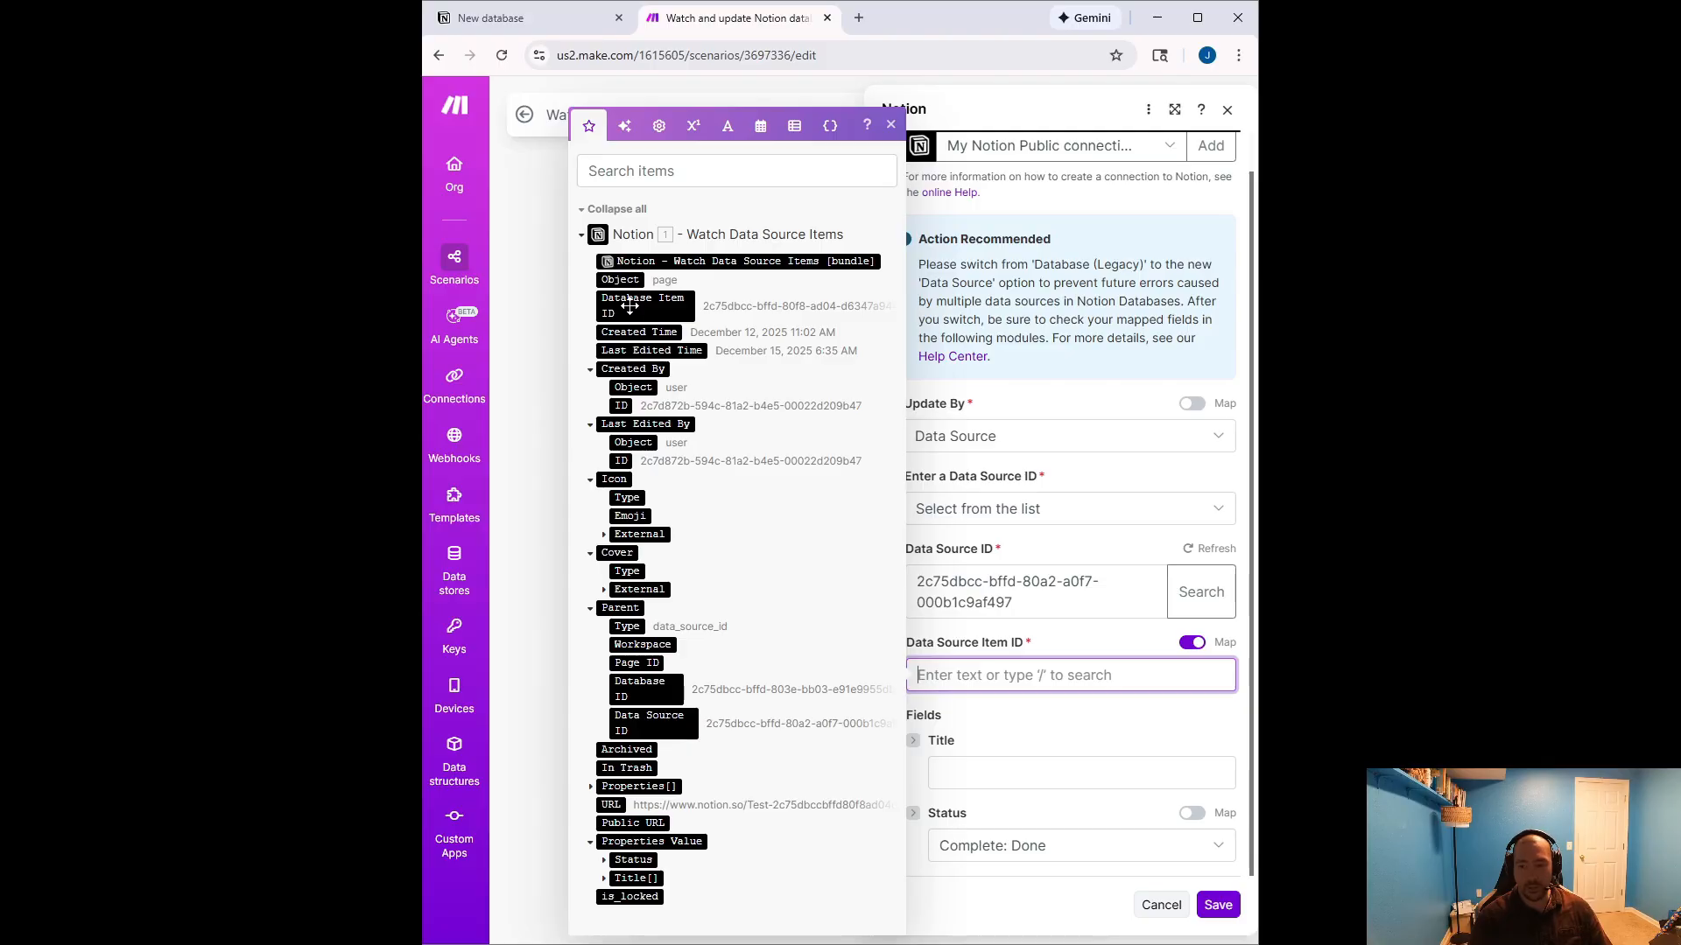
left_click(630, 304)
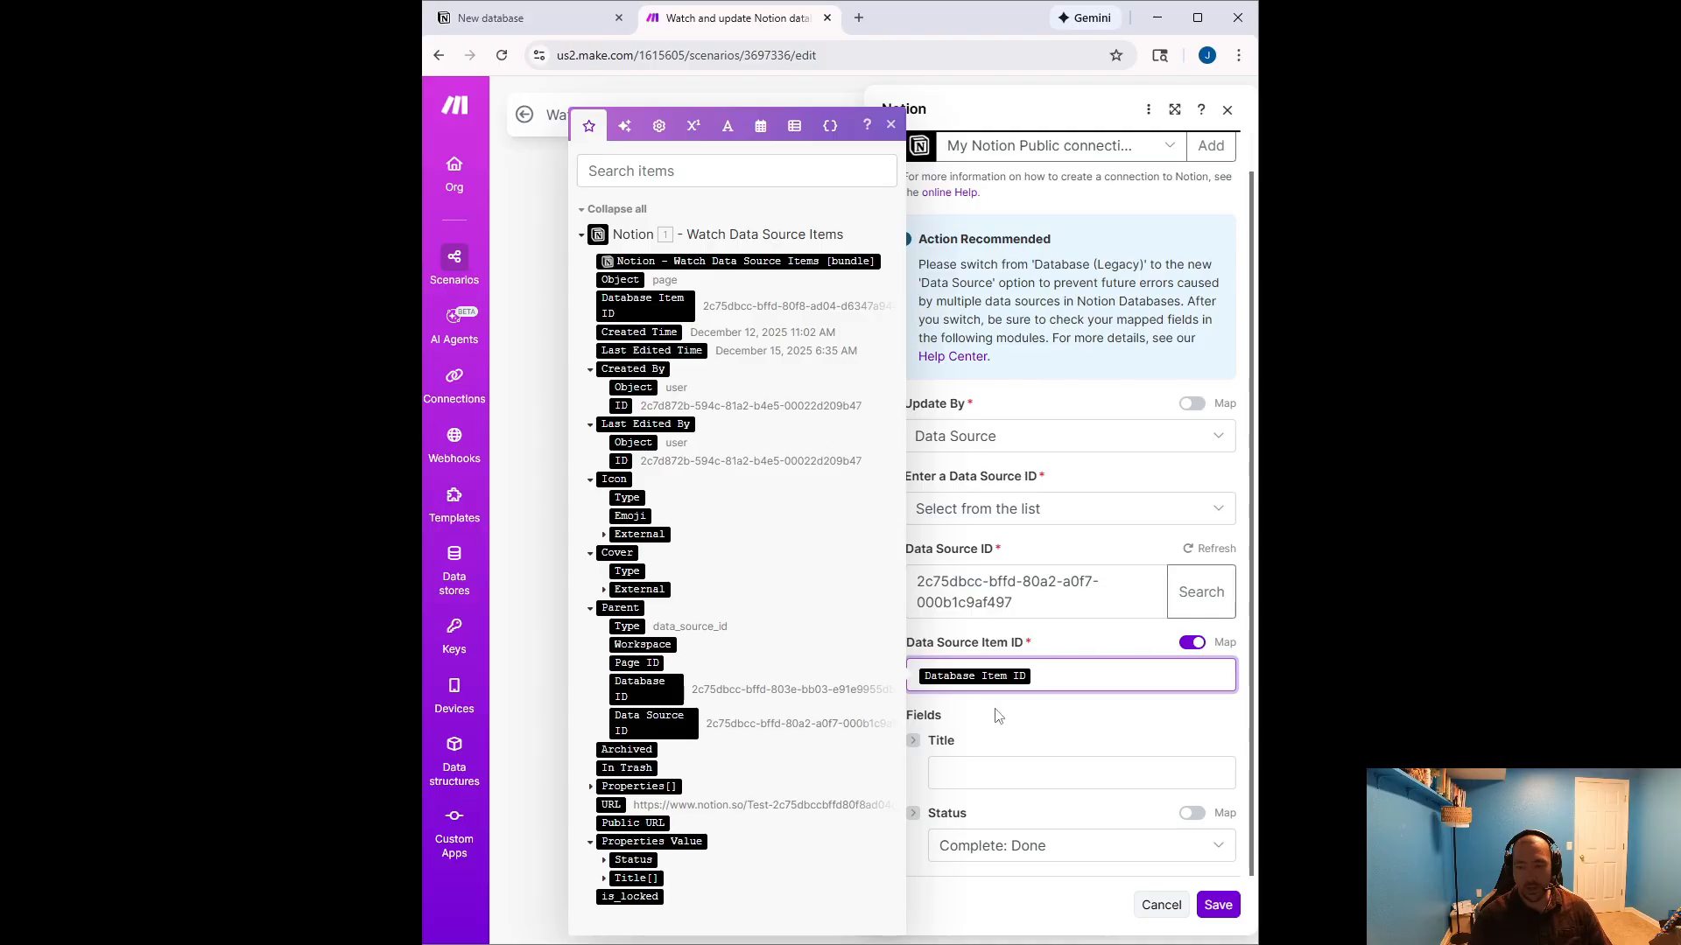
left_click(1066, 746)
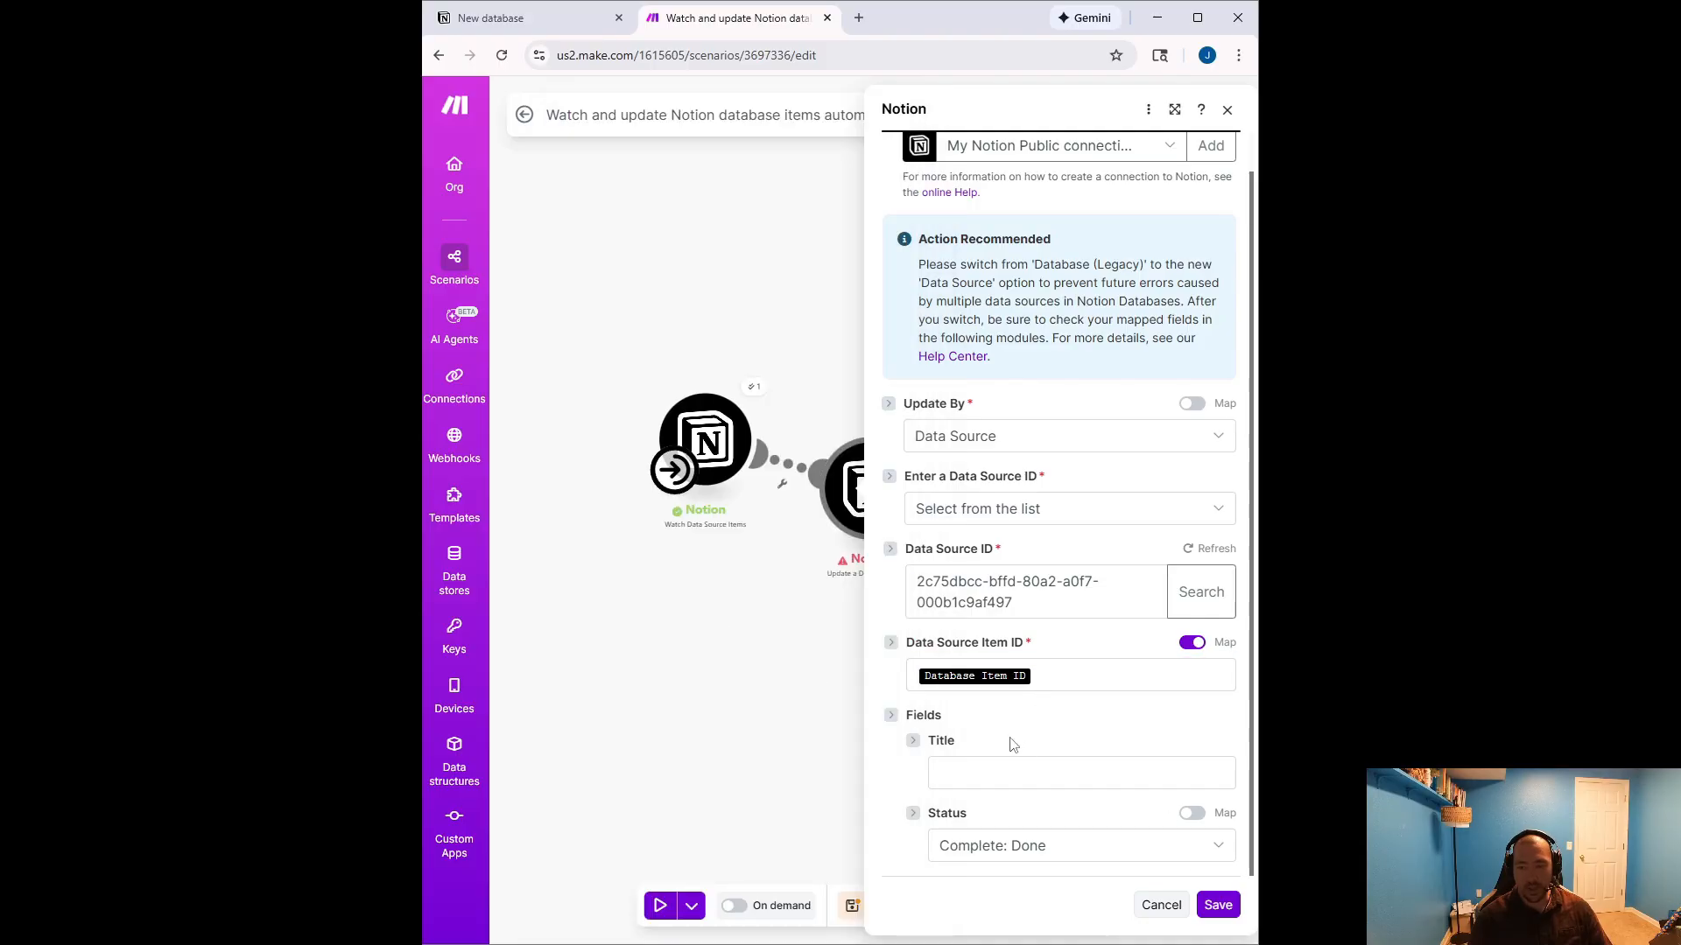
Set the Status field of the Update a Data Source Item module to Done and save the module
left_click(891, 720)
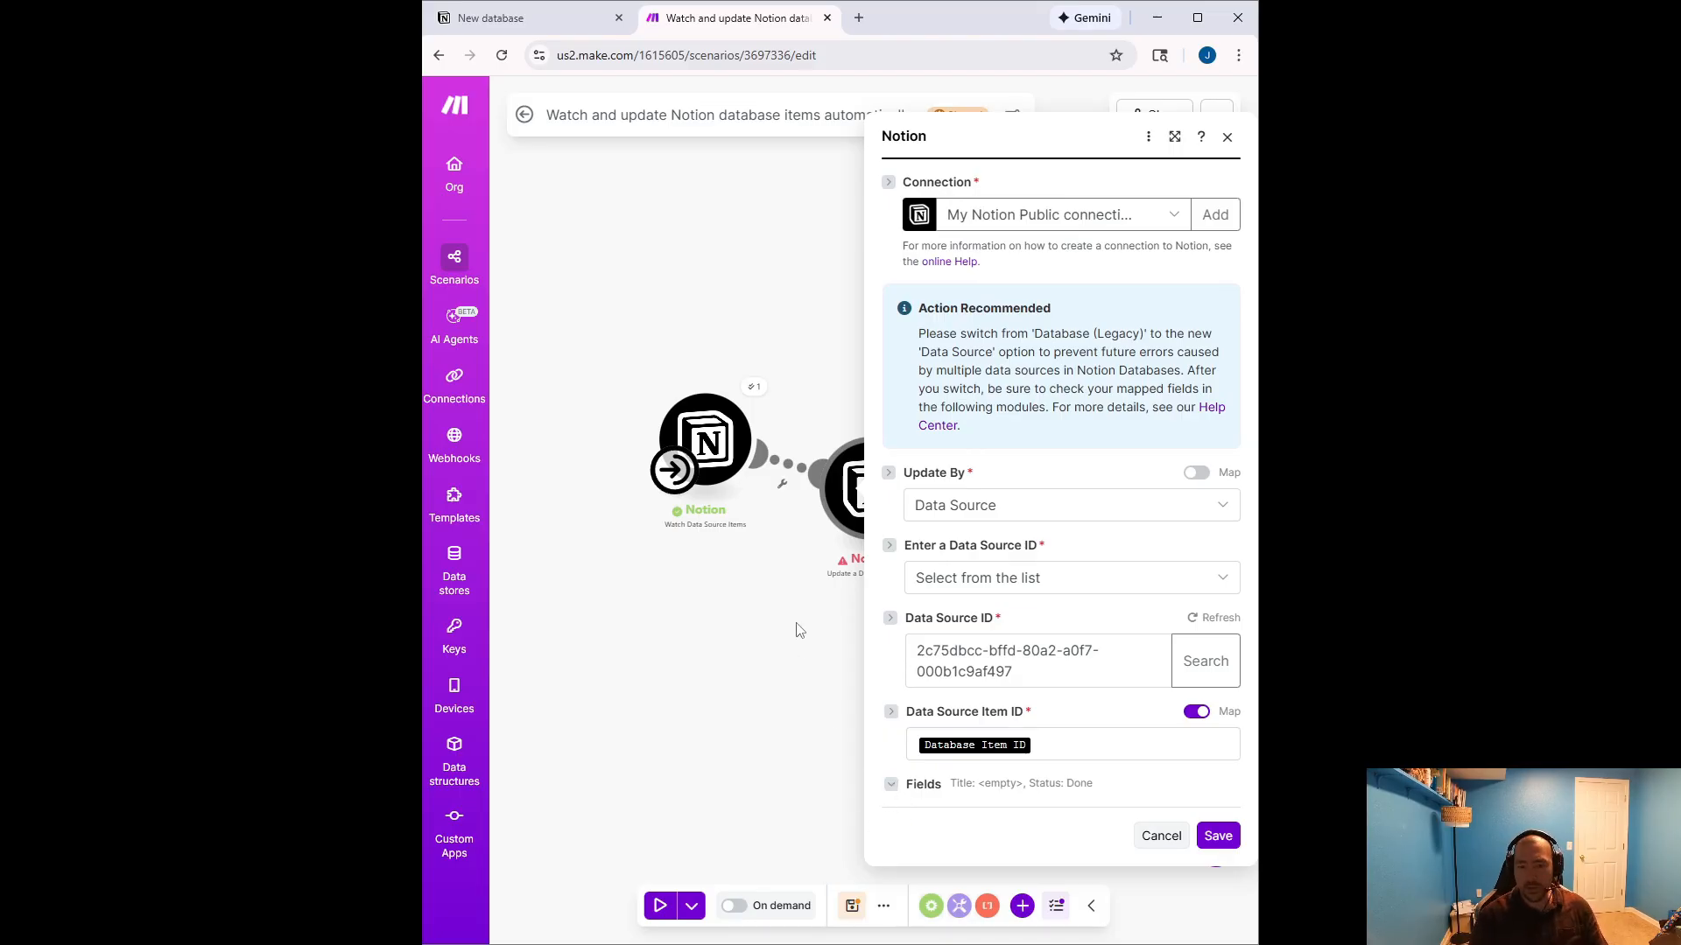
left_click(892, 786)
scroll(1078, 770, "down", 1)
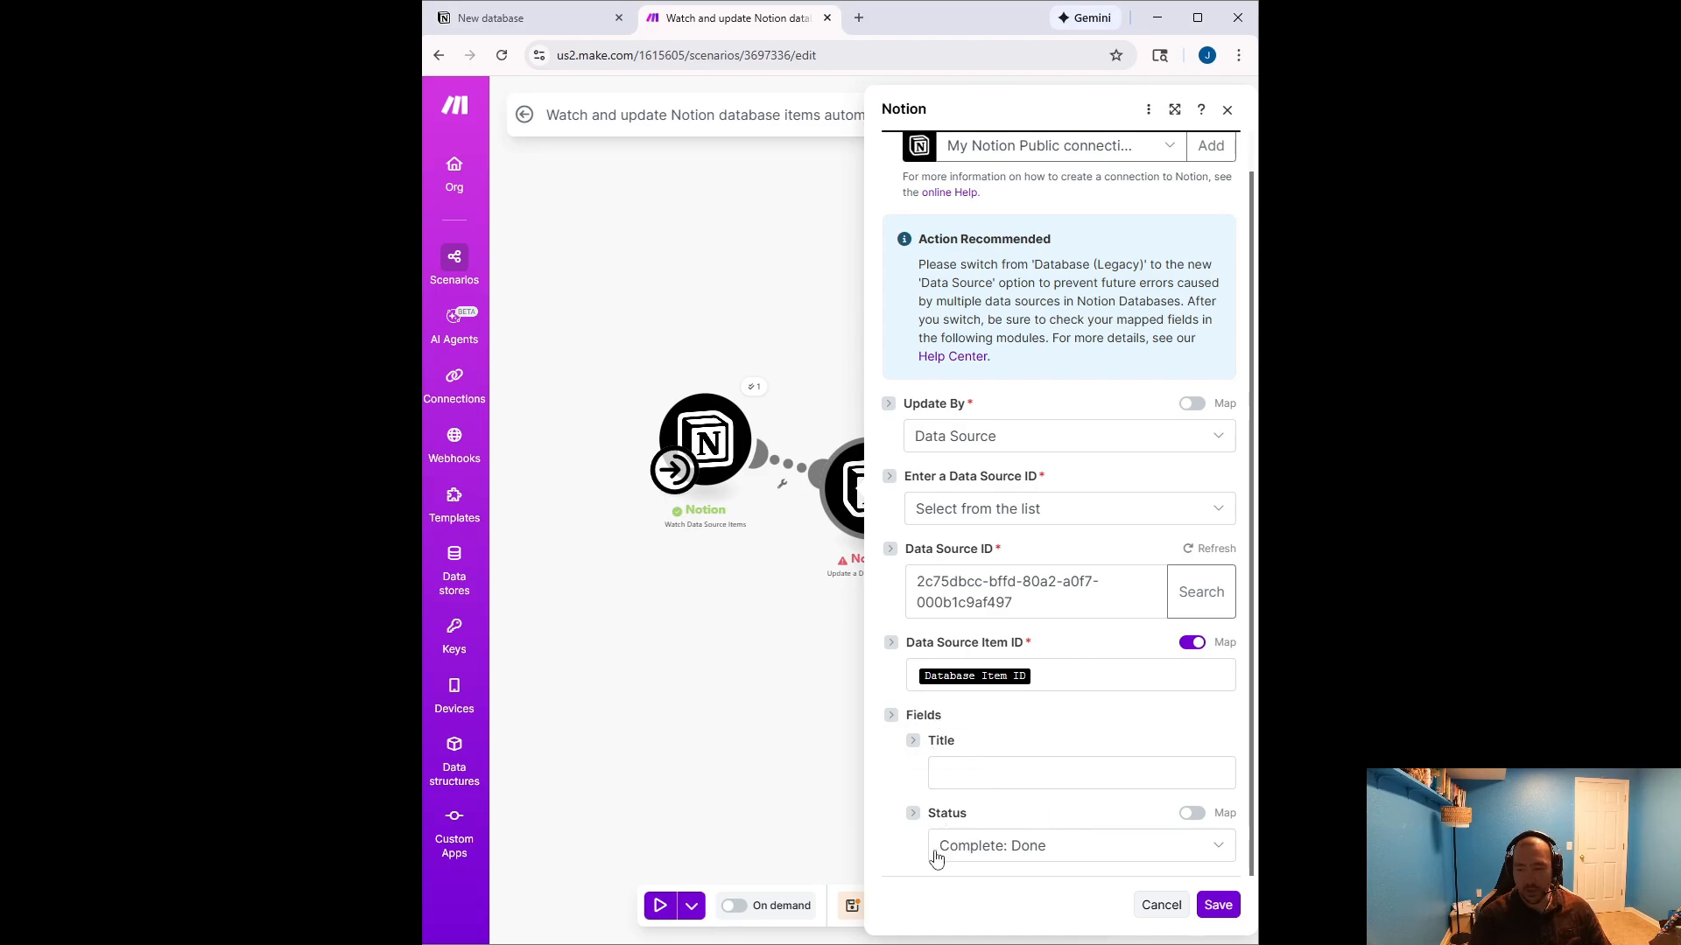
left_click(1224, 852)
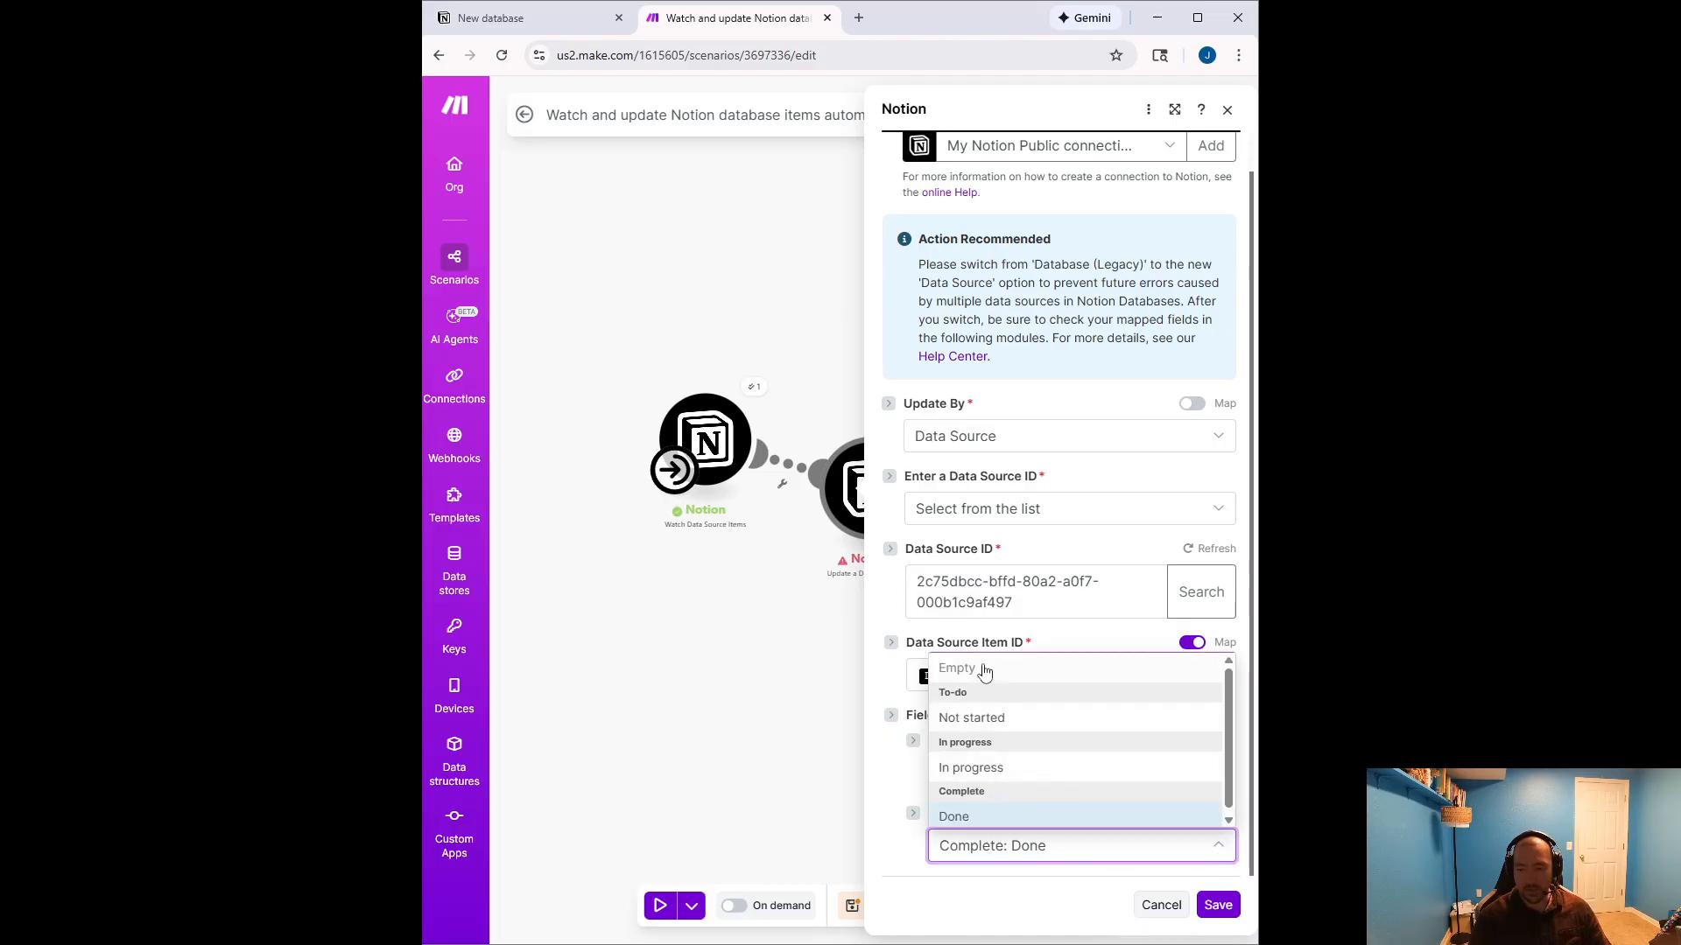
left_click(968, 818)
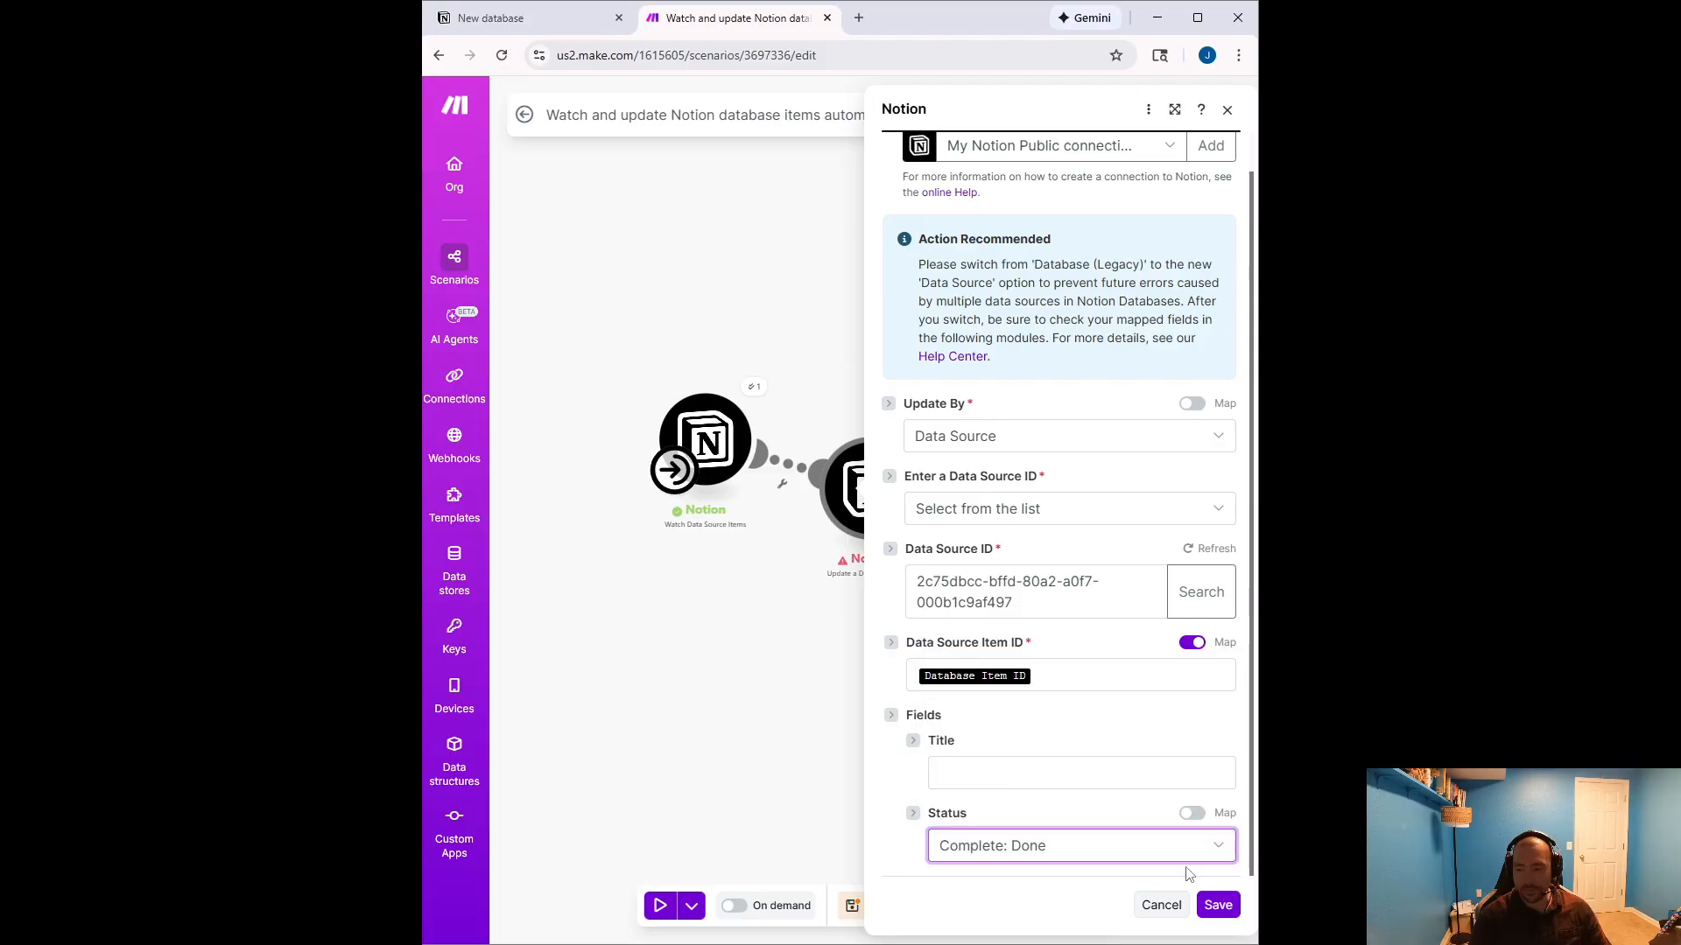
left_click(1220, 909)
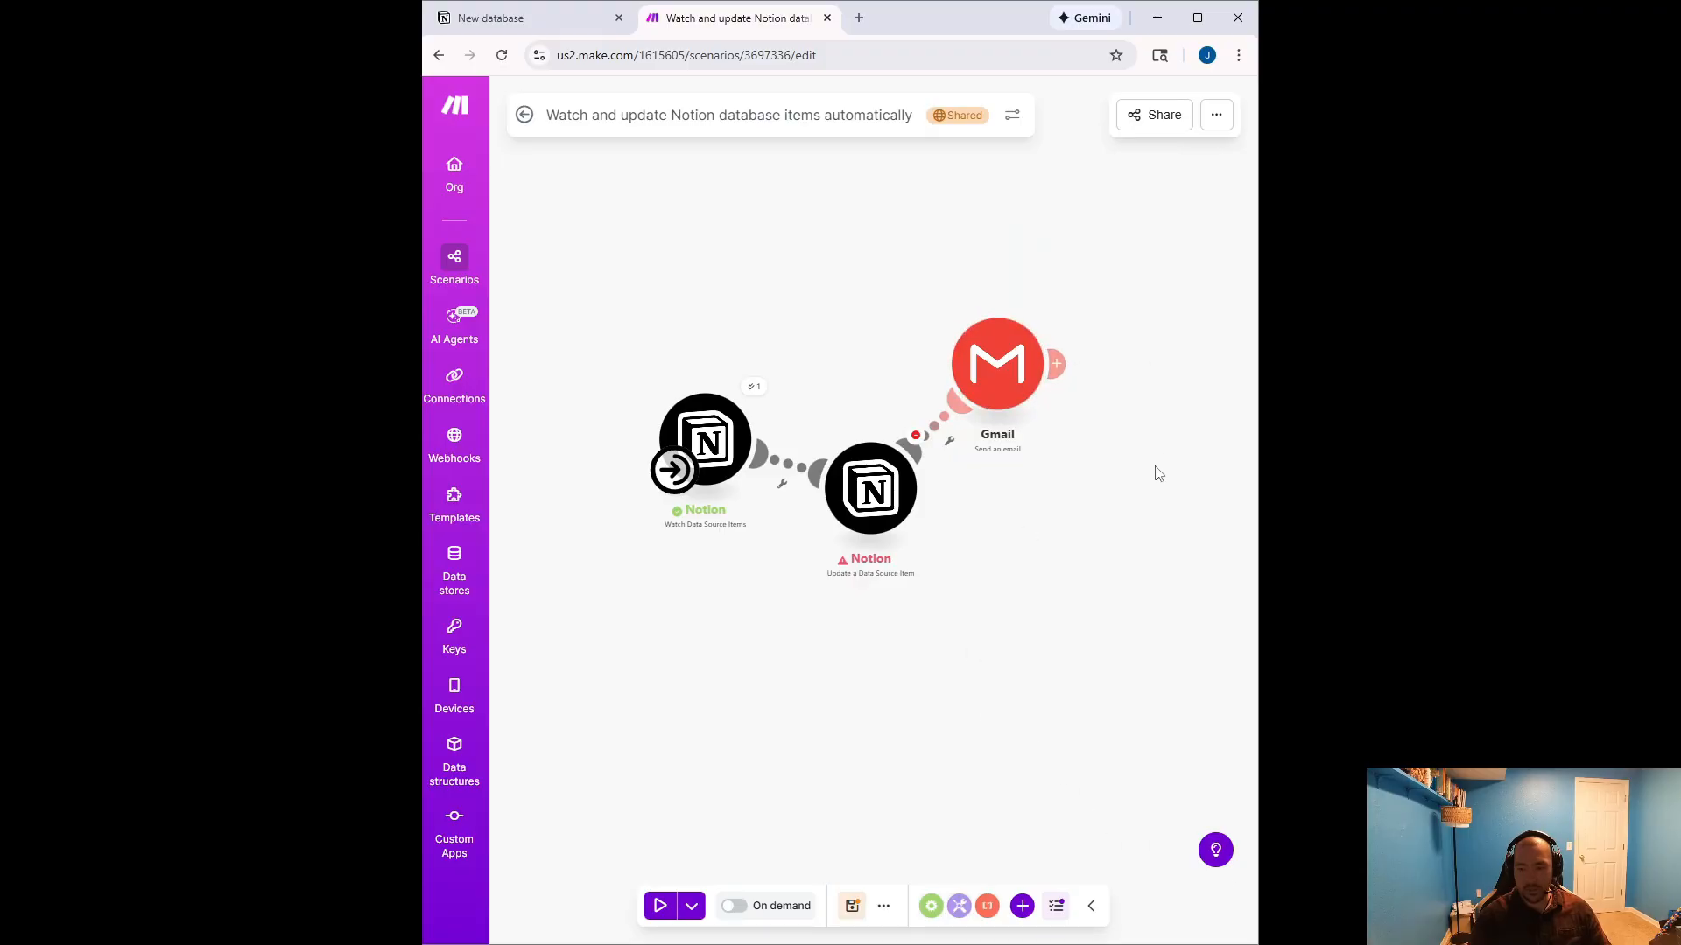
Review and save the Gmail Send an email module, and save the scenario
left_click(1002, 374)
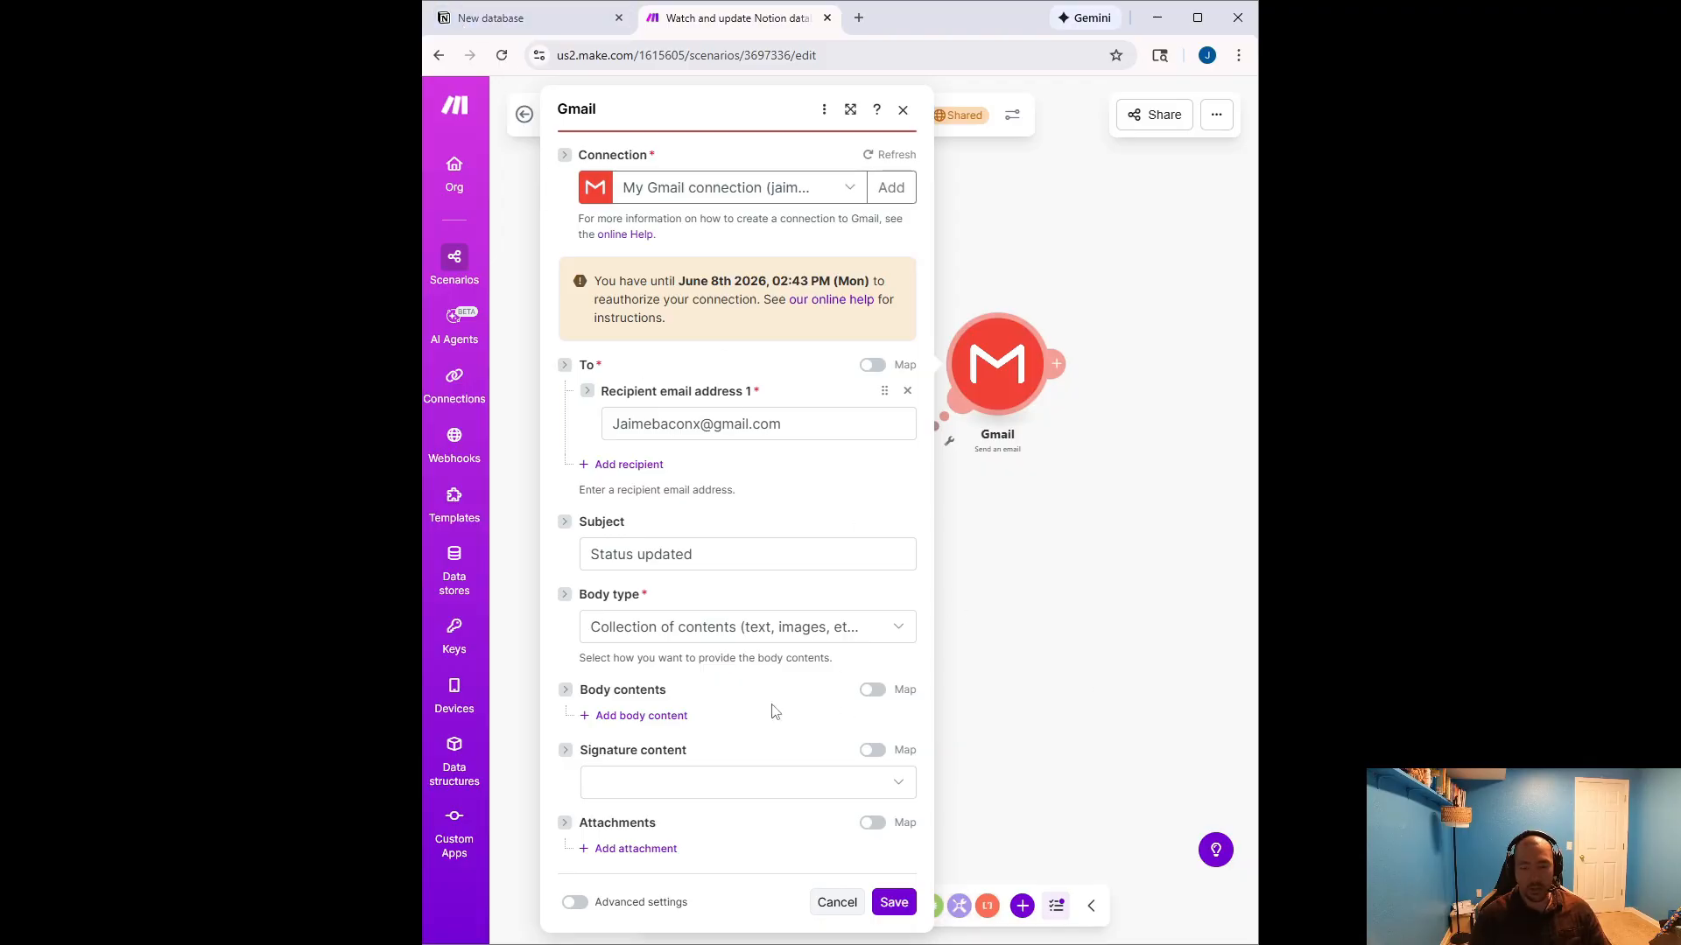
left_click(894, 903)
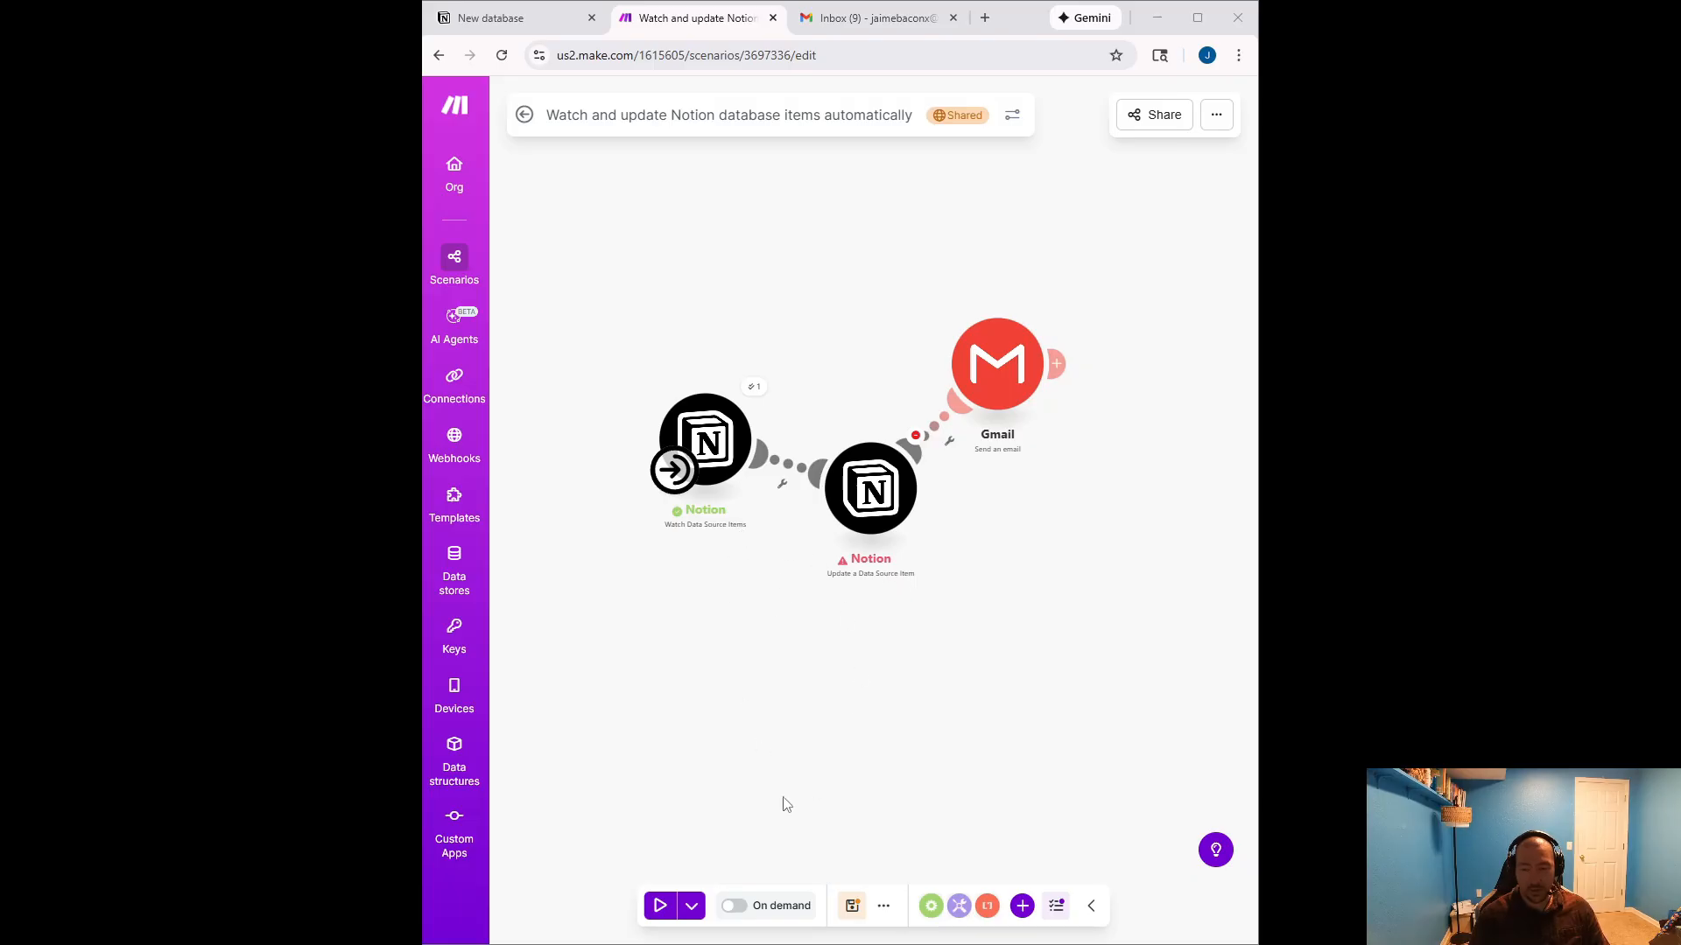
left_click(854, 907)
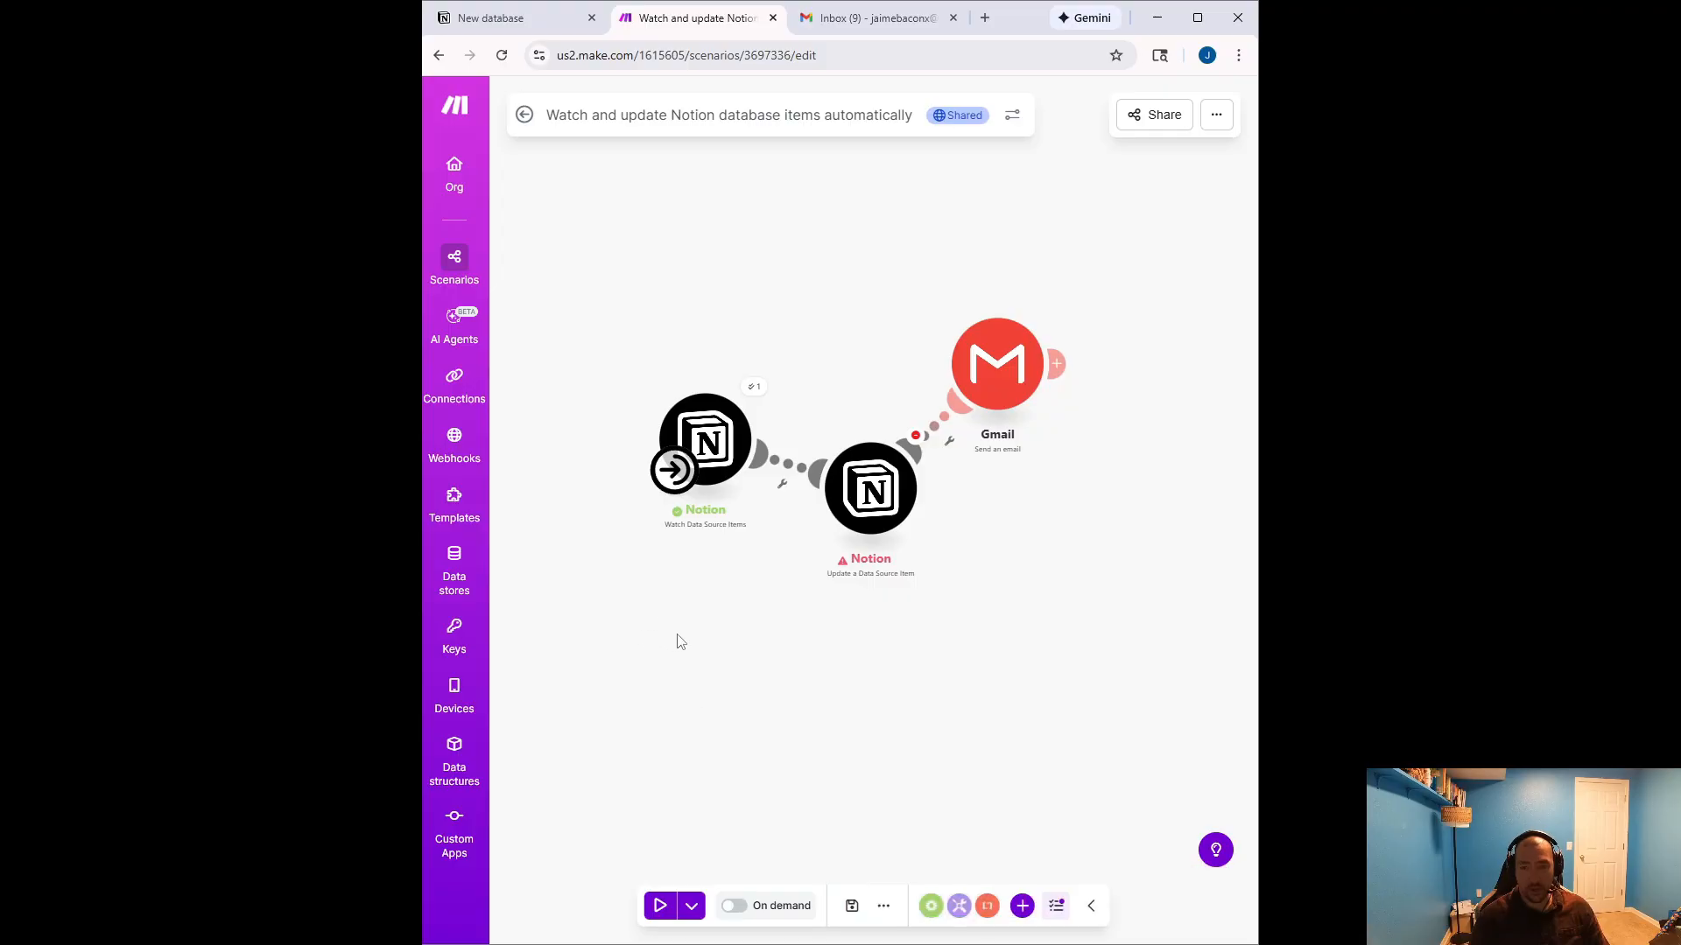
Check the Test1 item in Notion and the Gmail inbox, and switch back to Make to run the scenario once
left_click(494, 17)
left_click(862, 500)
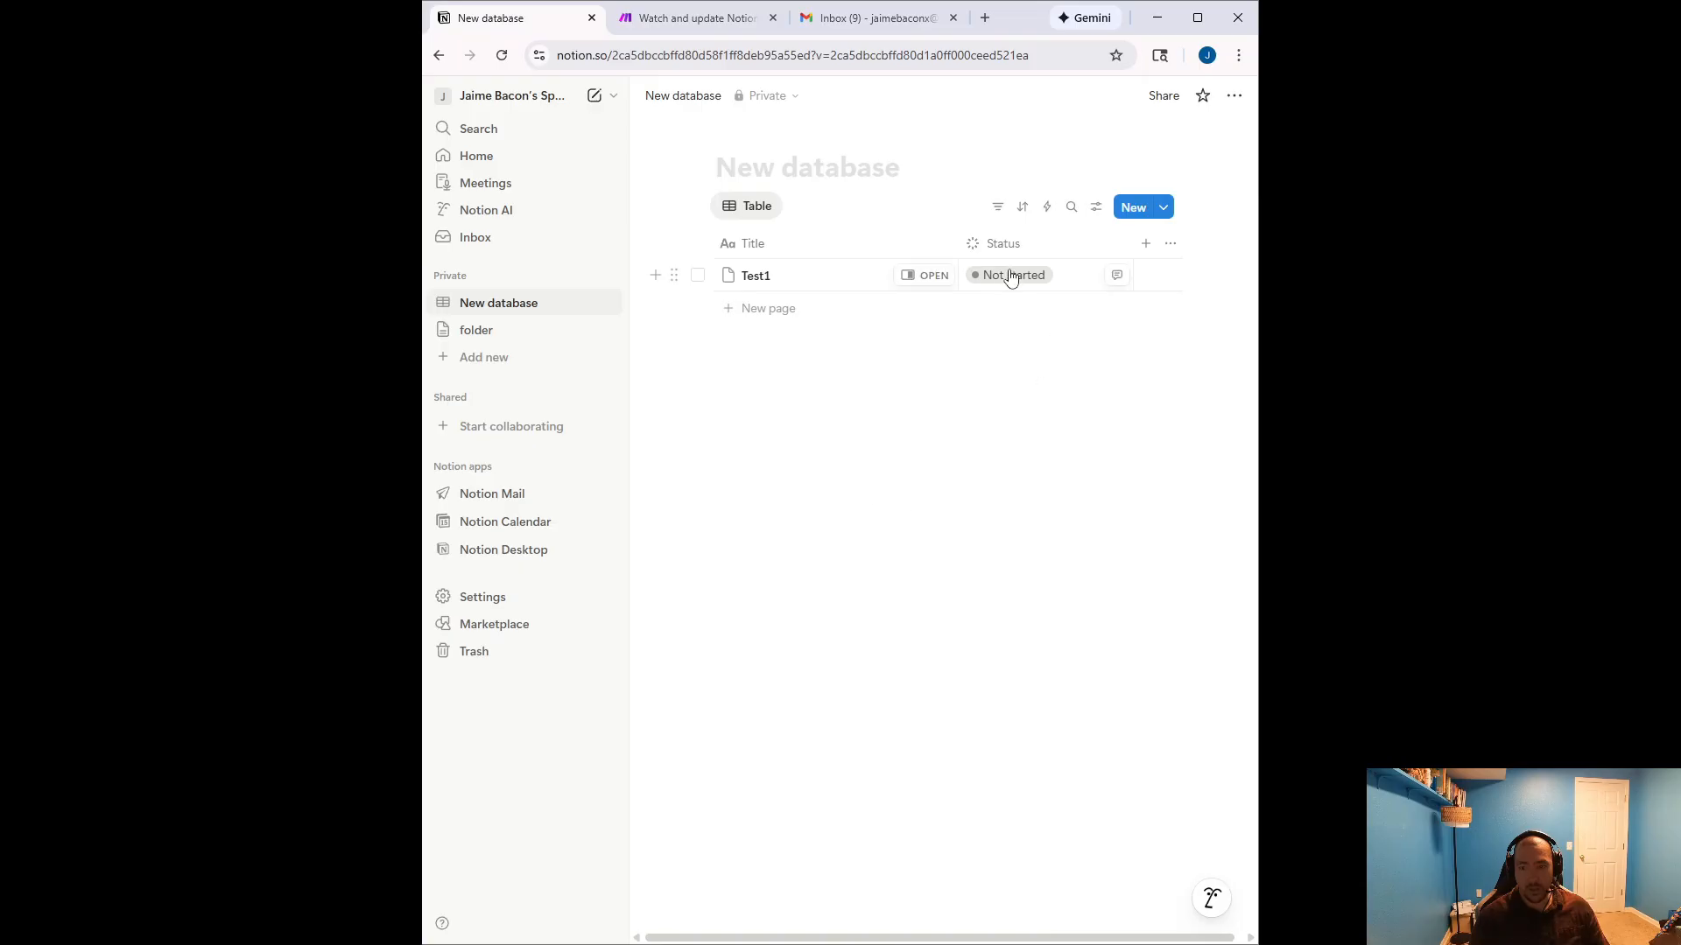
left_click(858, 20)
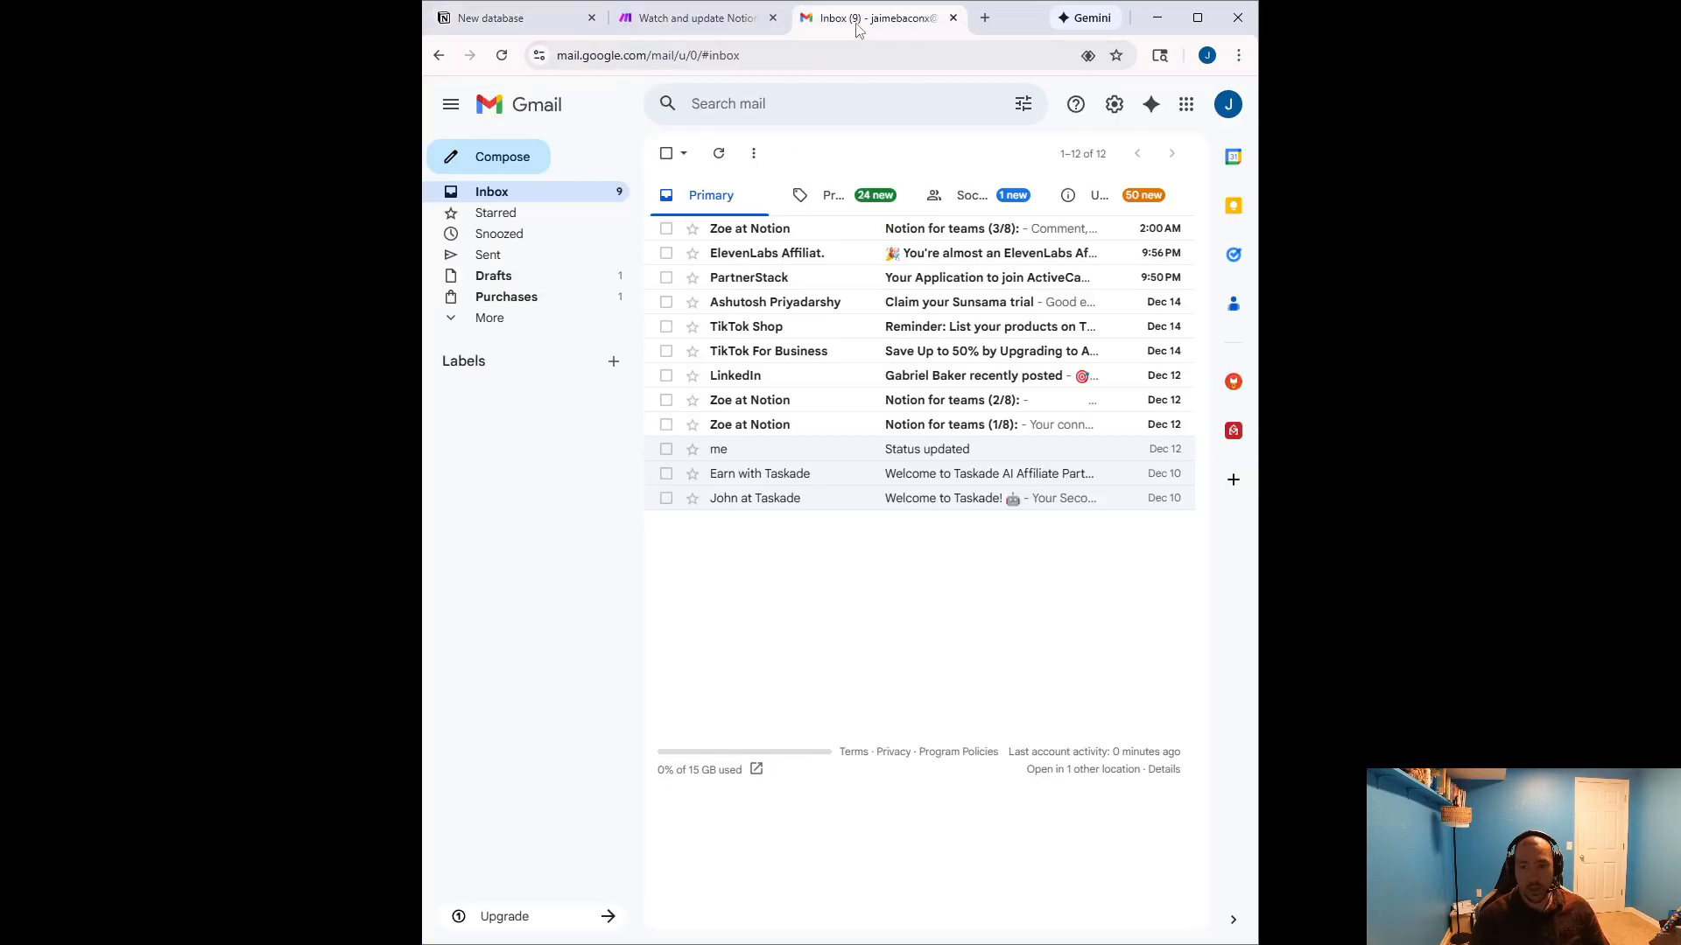
left_click(697, 17)
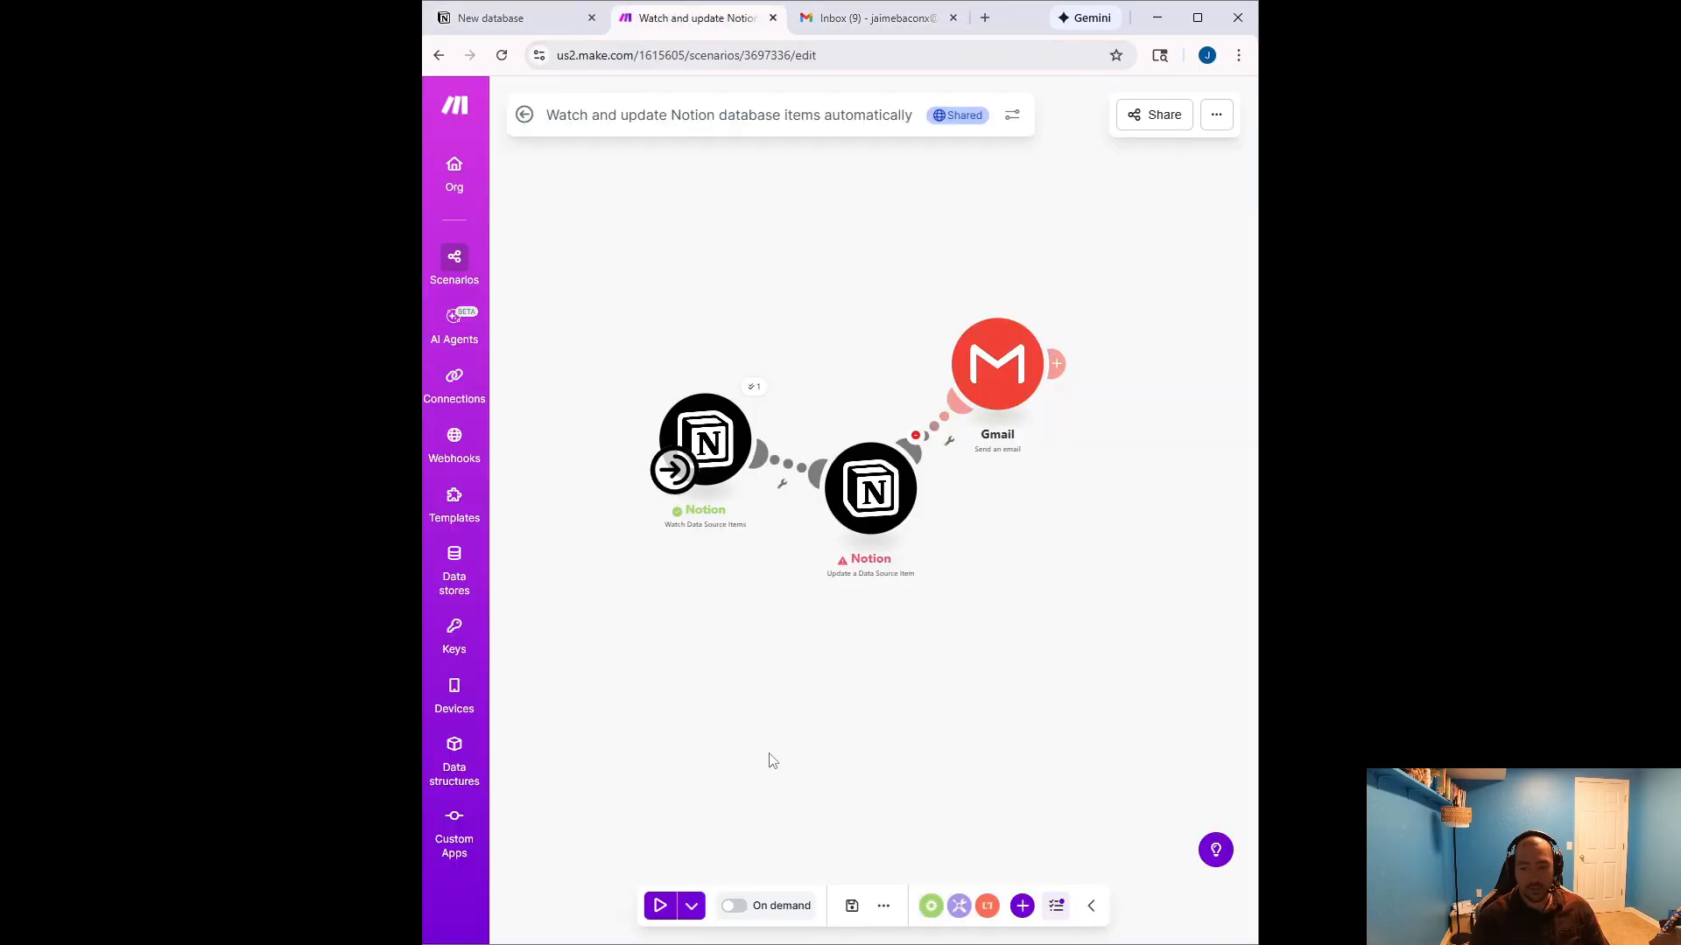
left_click(660, 908)
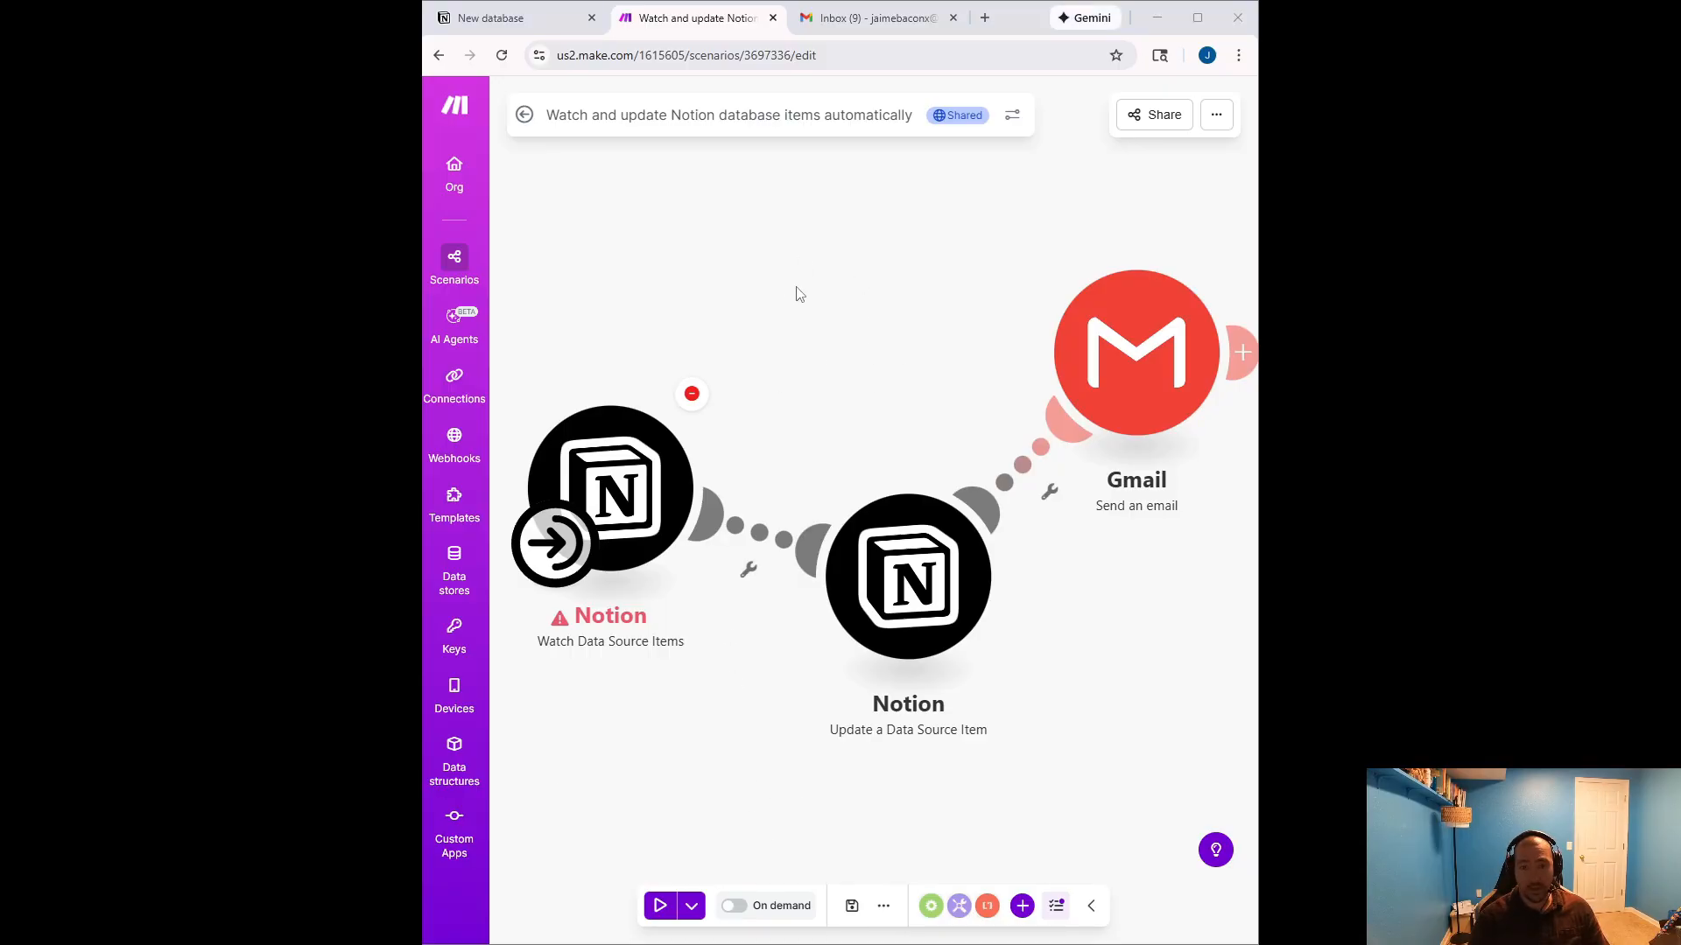
Switch to Notion and search for "make" among the connections that can be added to the New database page
left_click(484, 20)
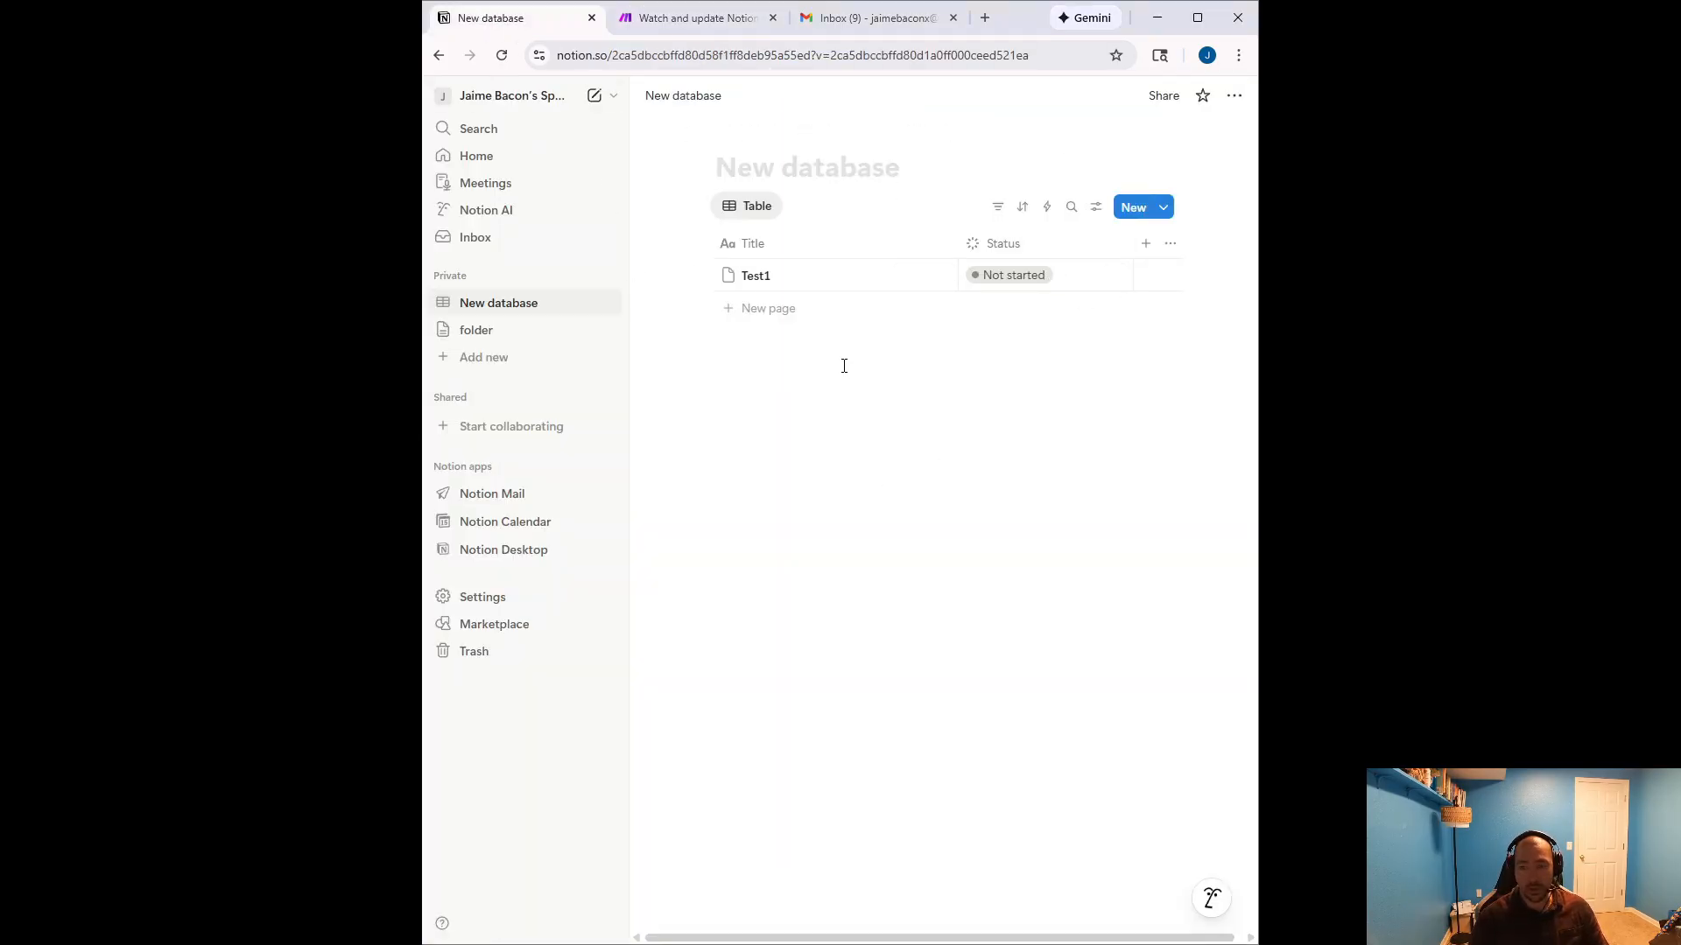
left_click(1234, 101)
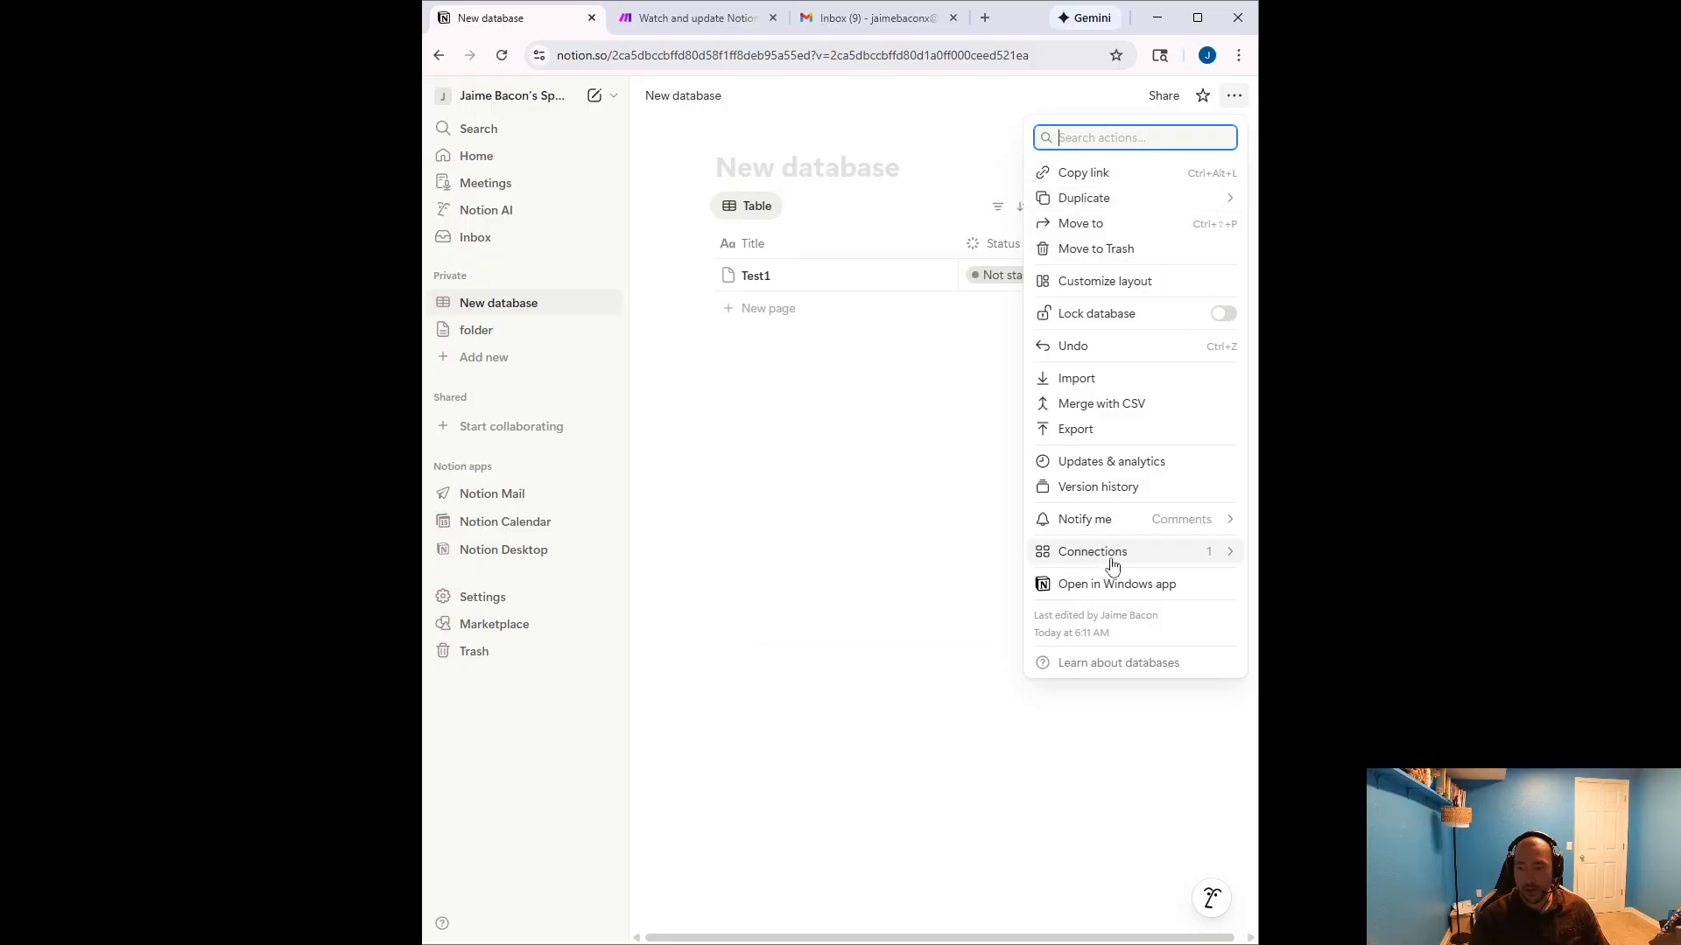
mouse_move(1113, 565)
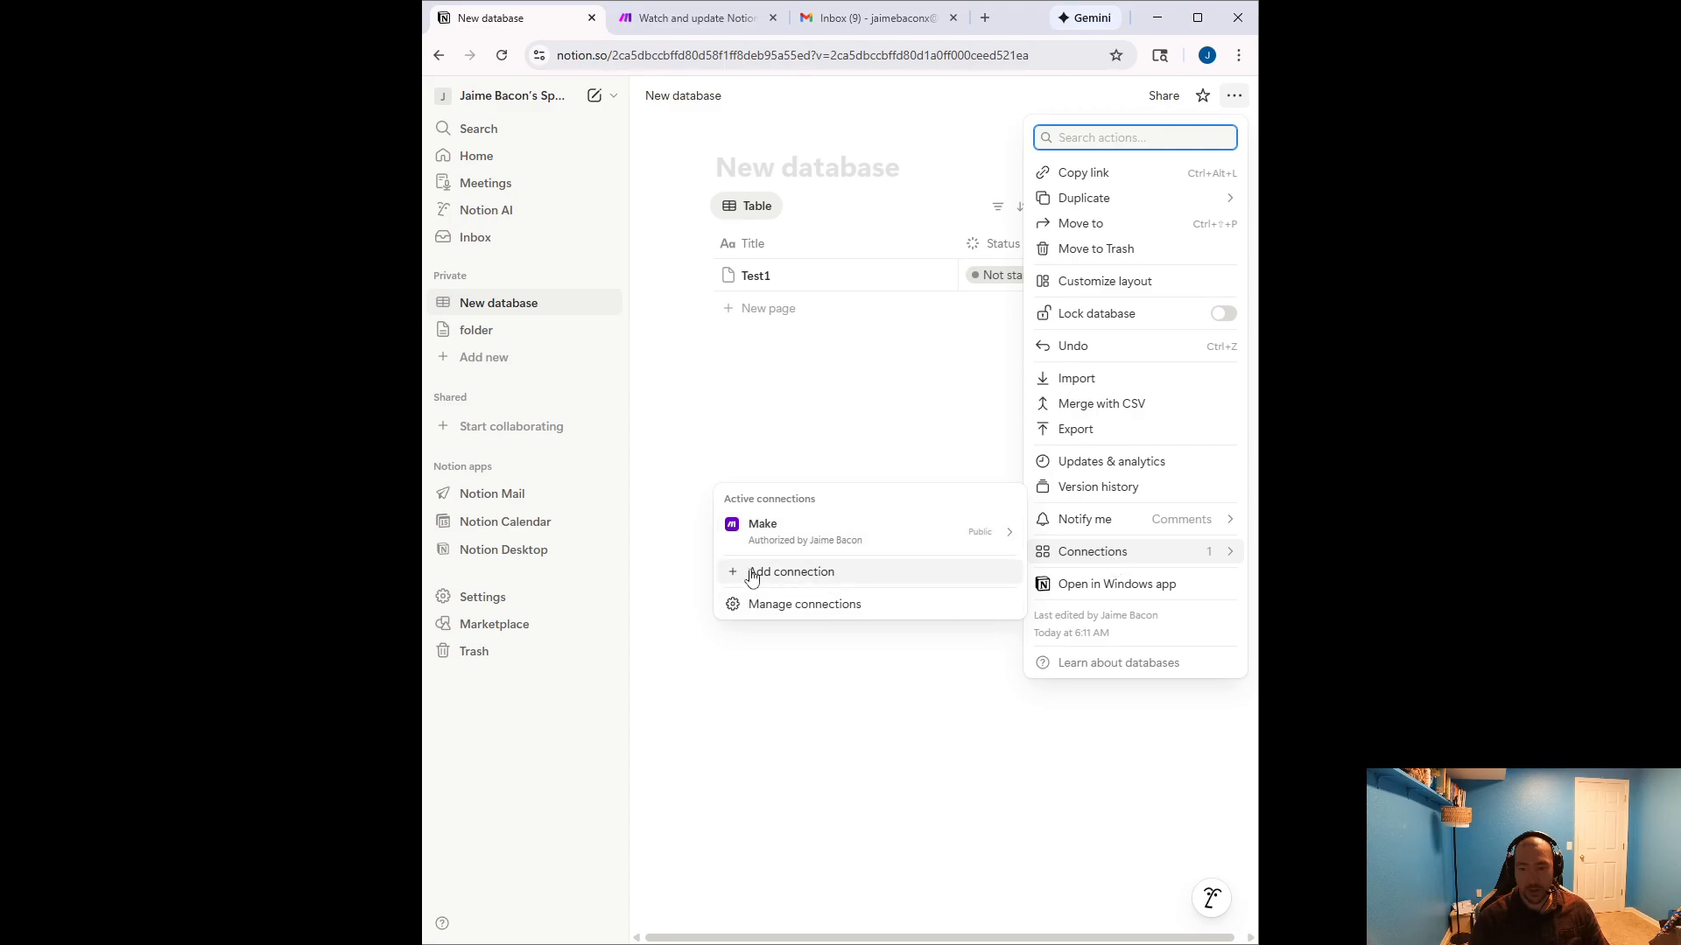
mouse_move(773, 541)
left_click(758, 582)
type("mak")
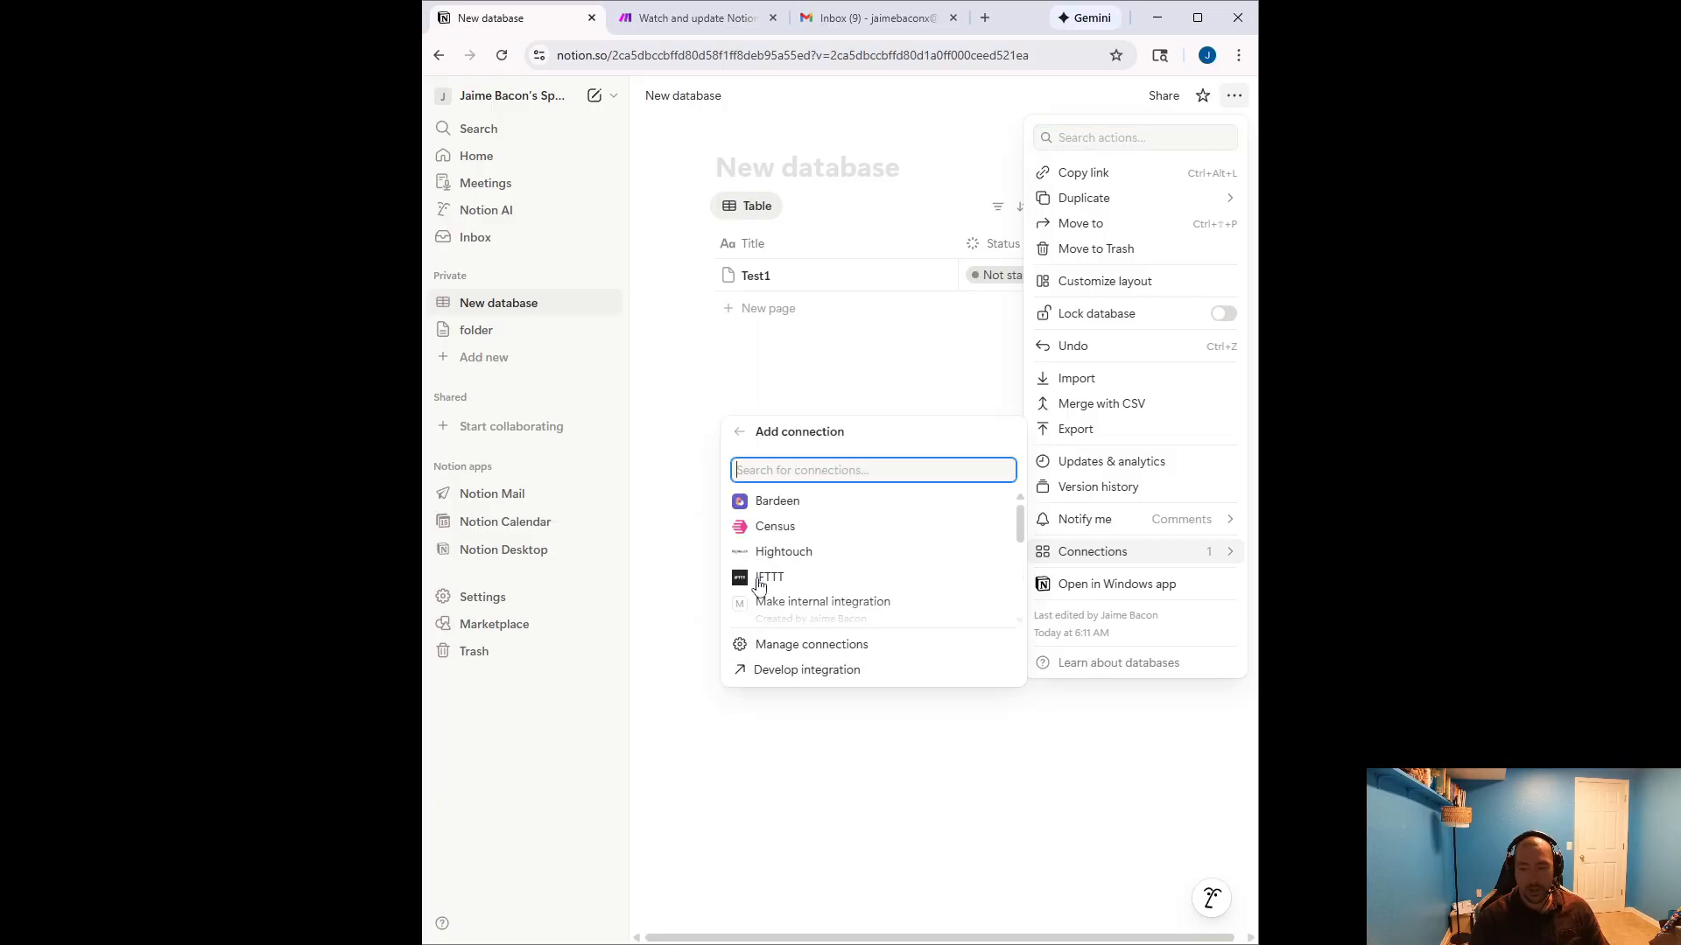
type("e")
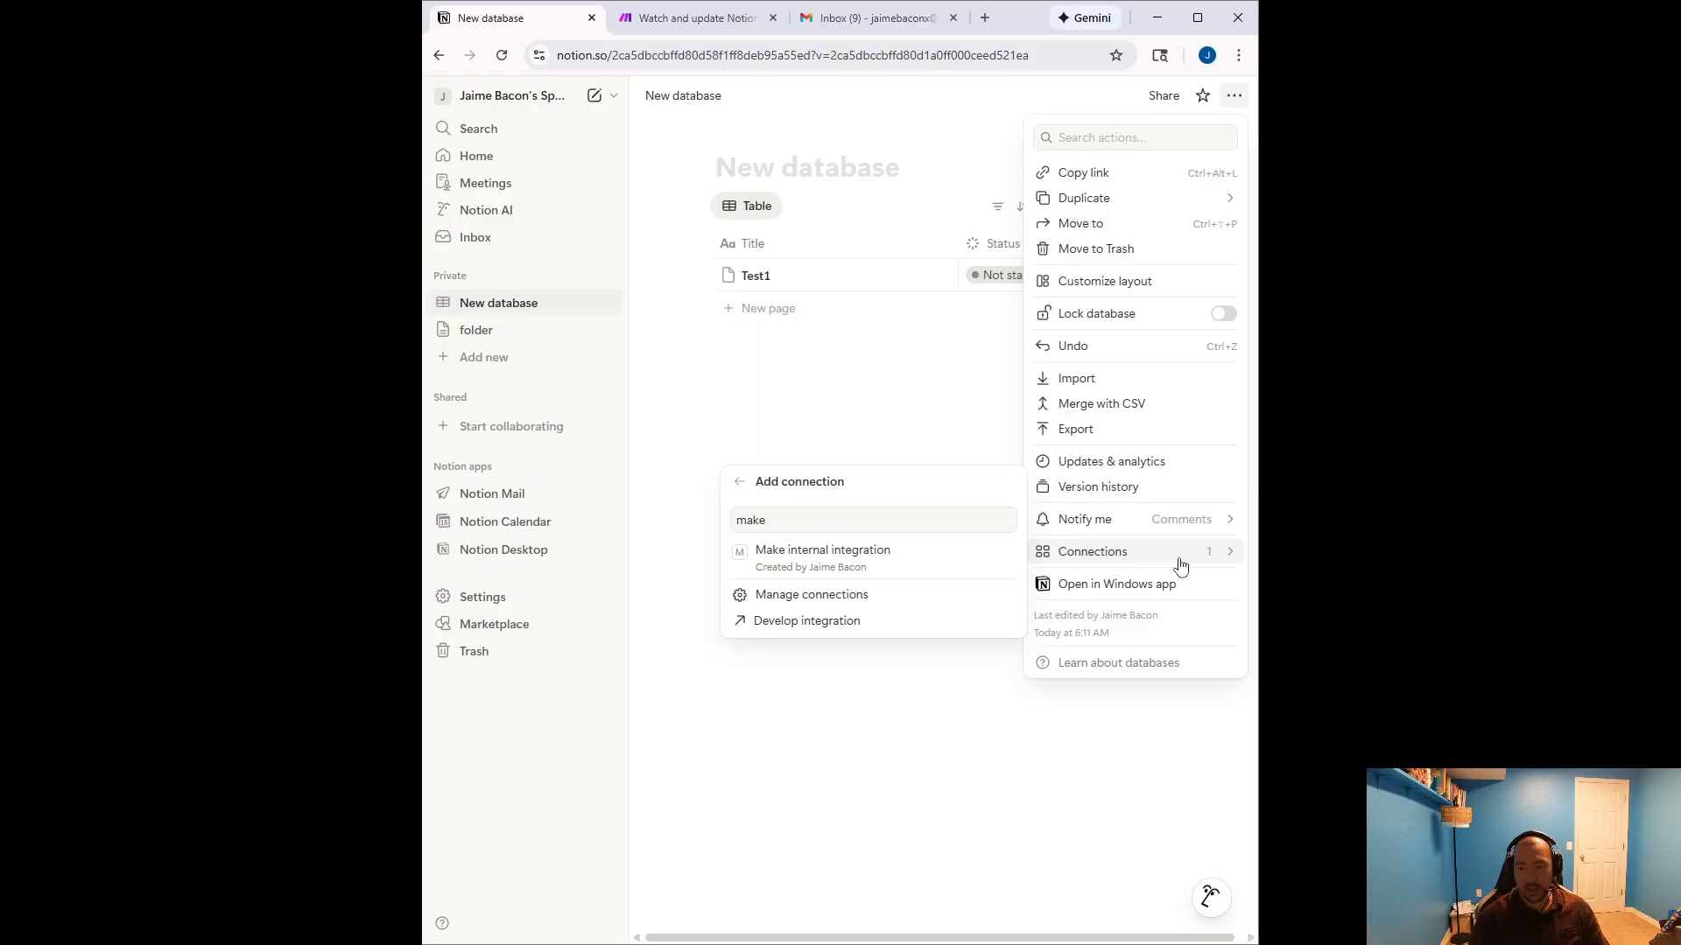
left_click(686, 524)
mouse_move(1066, 552)
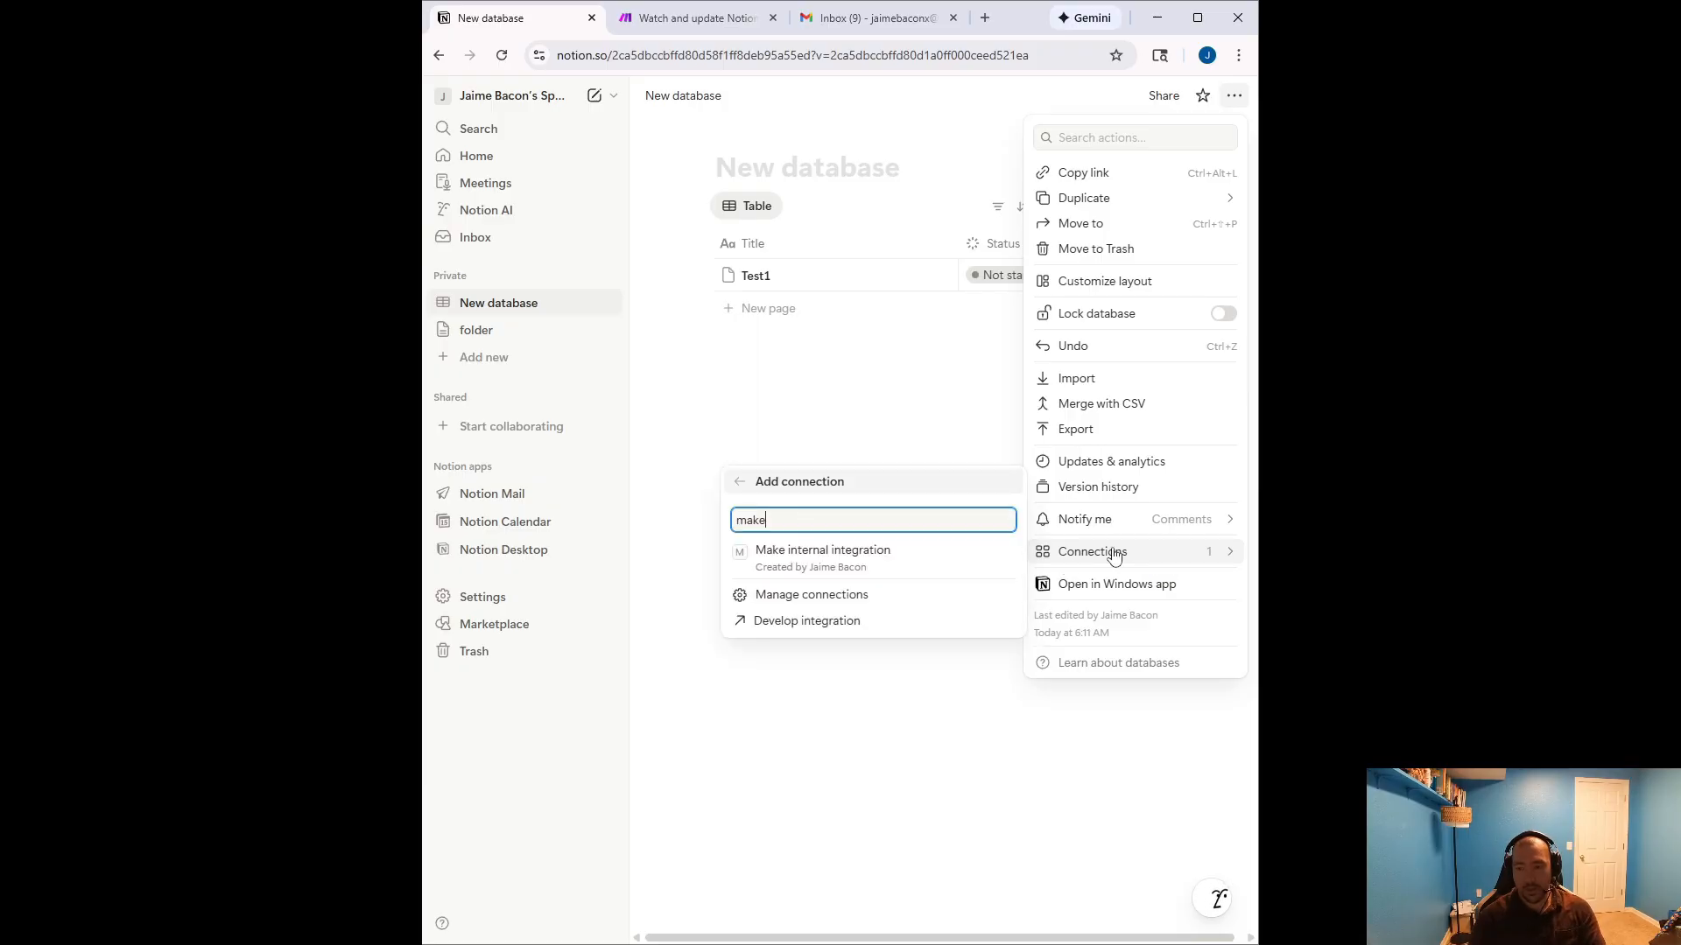
key("BackSpace")
key("BackSpace")
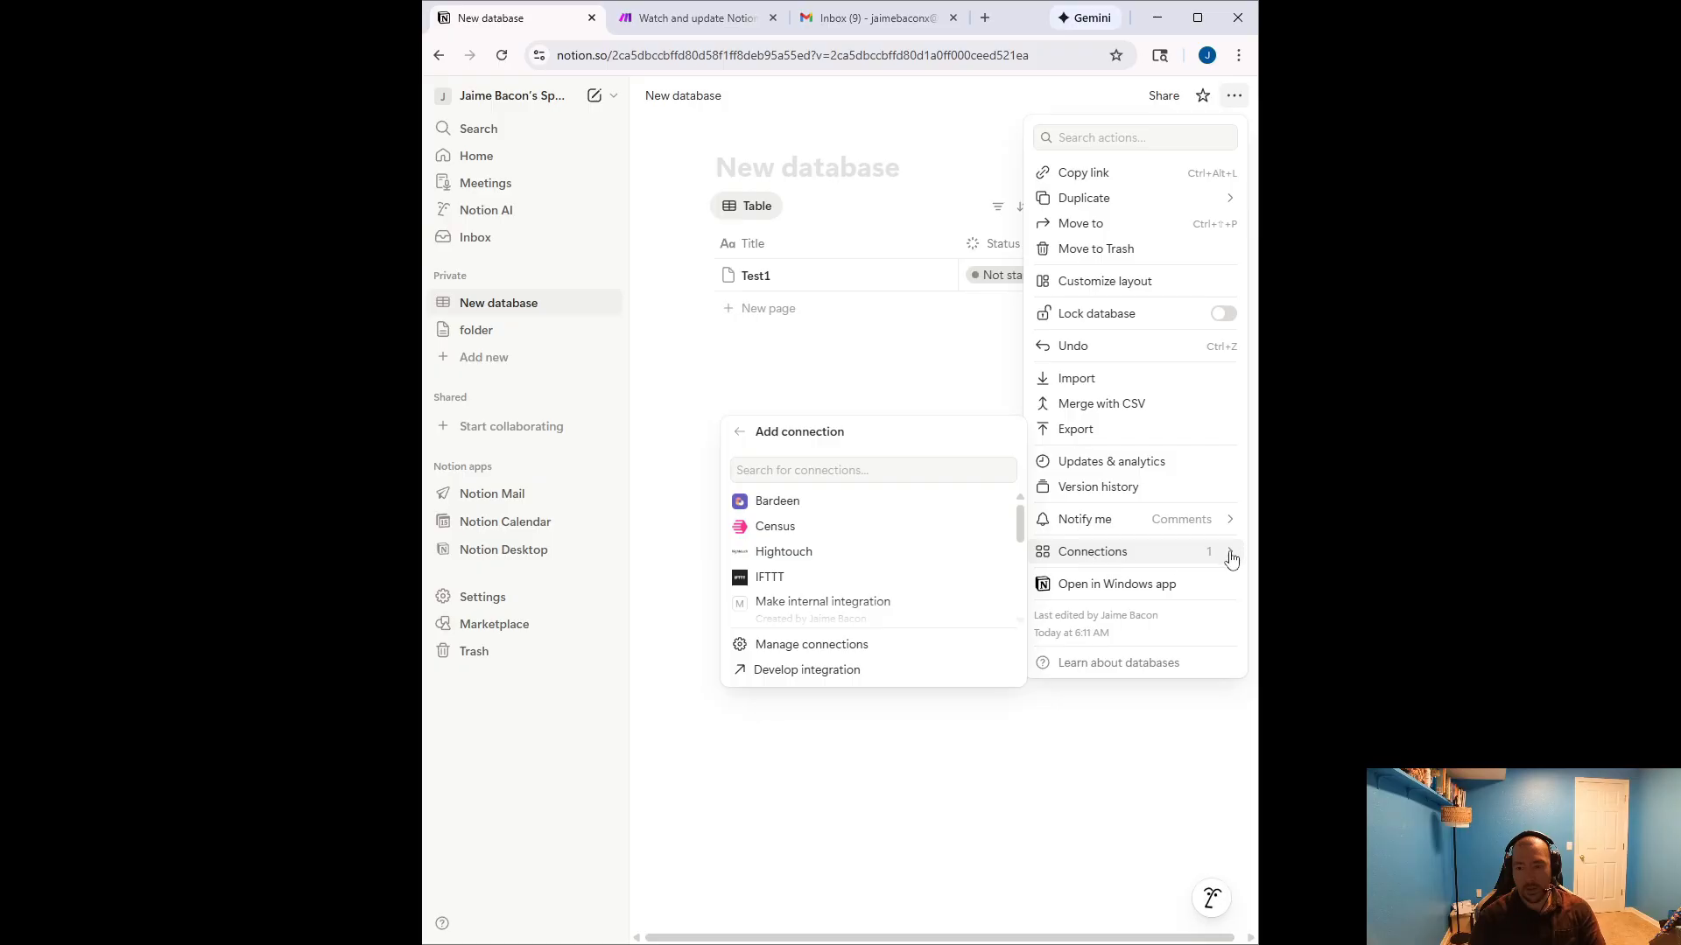
left_click(1094, 796)
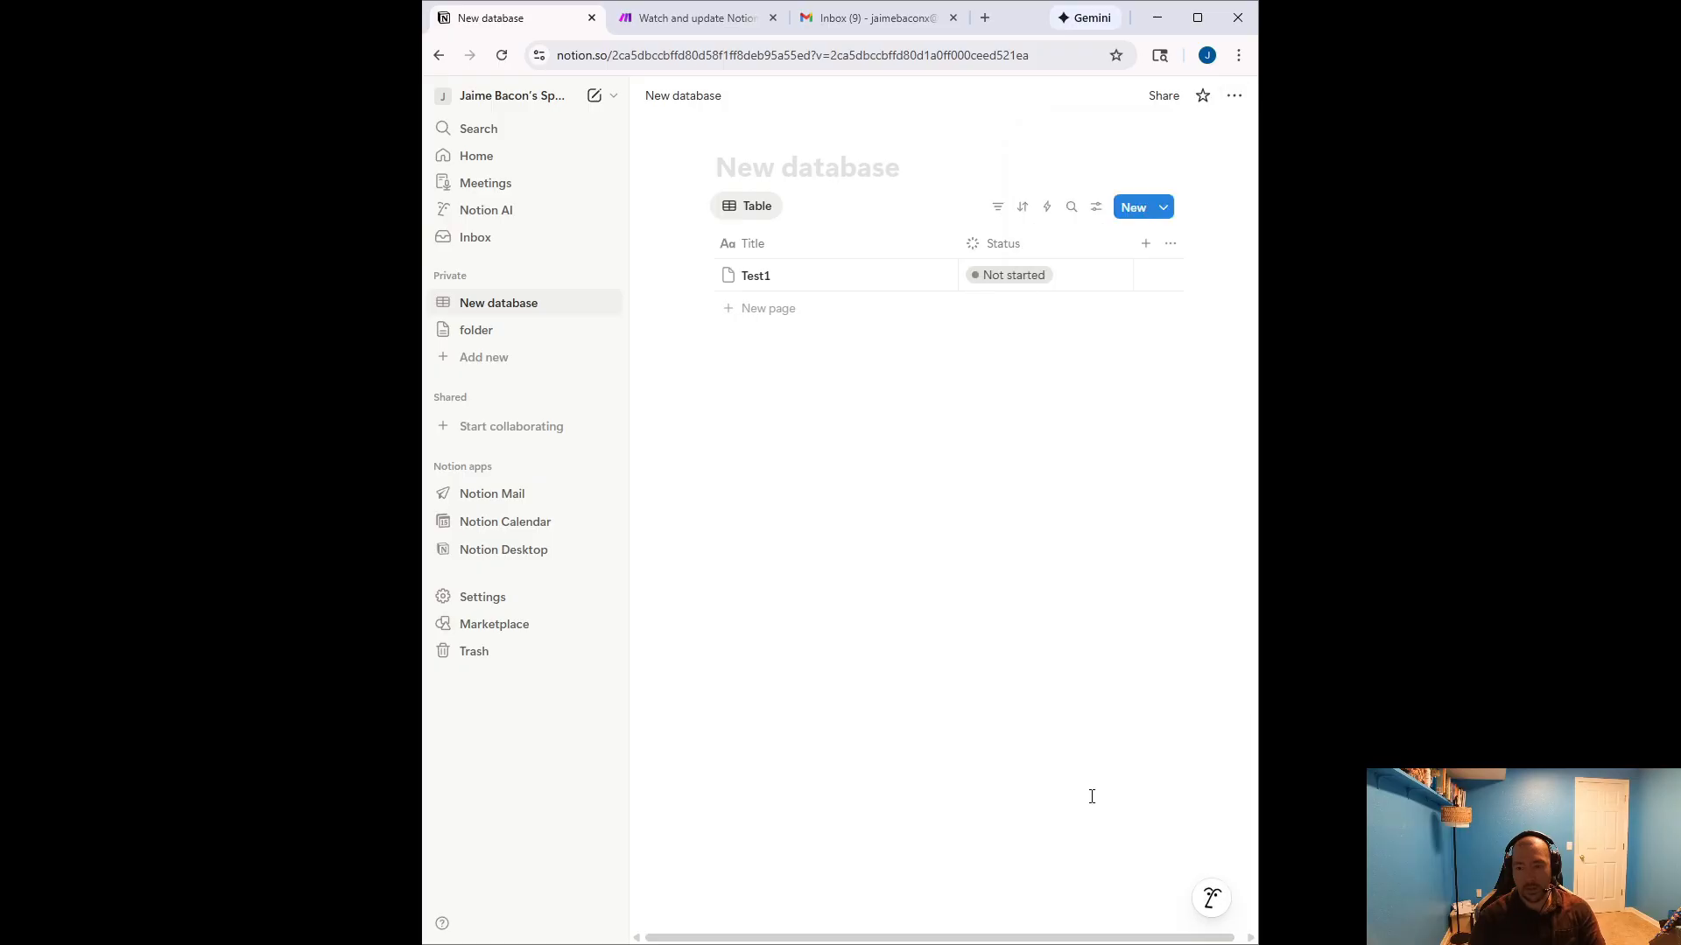
Review the capabilities of the active Make connection on the New database page
left_click(1234, 95)
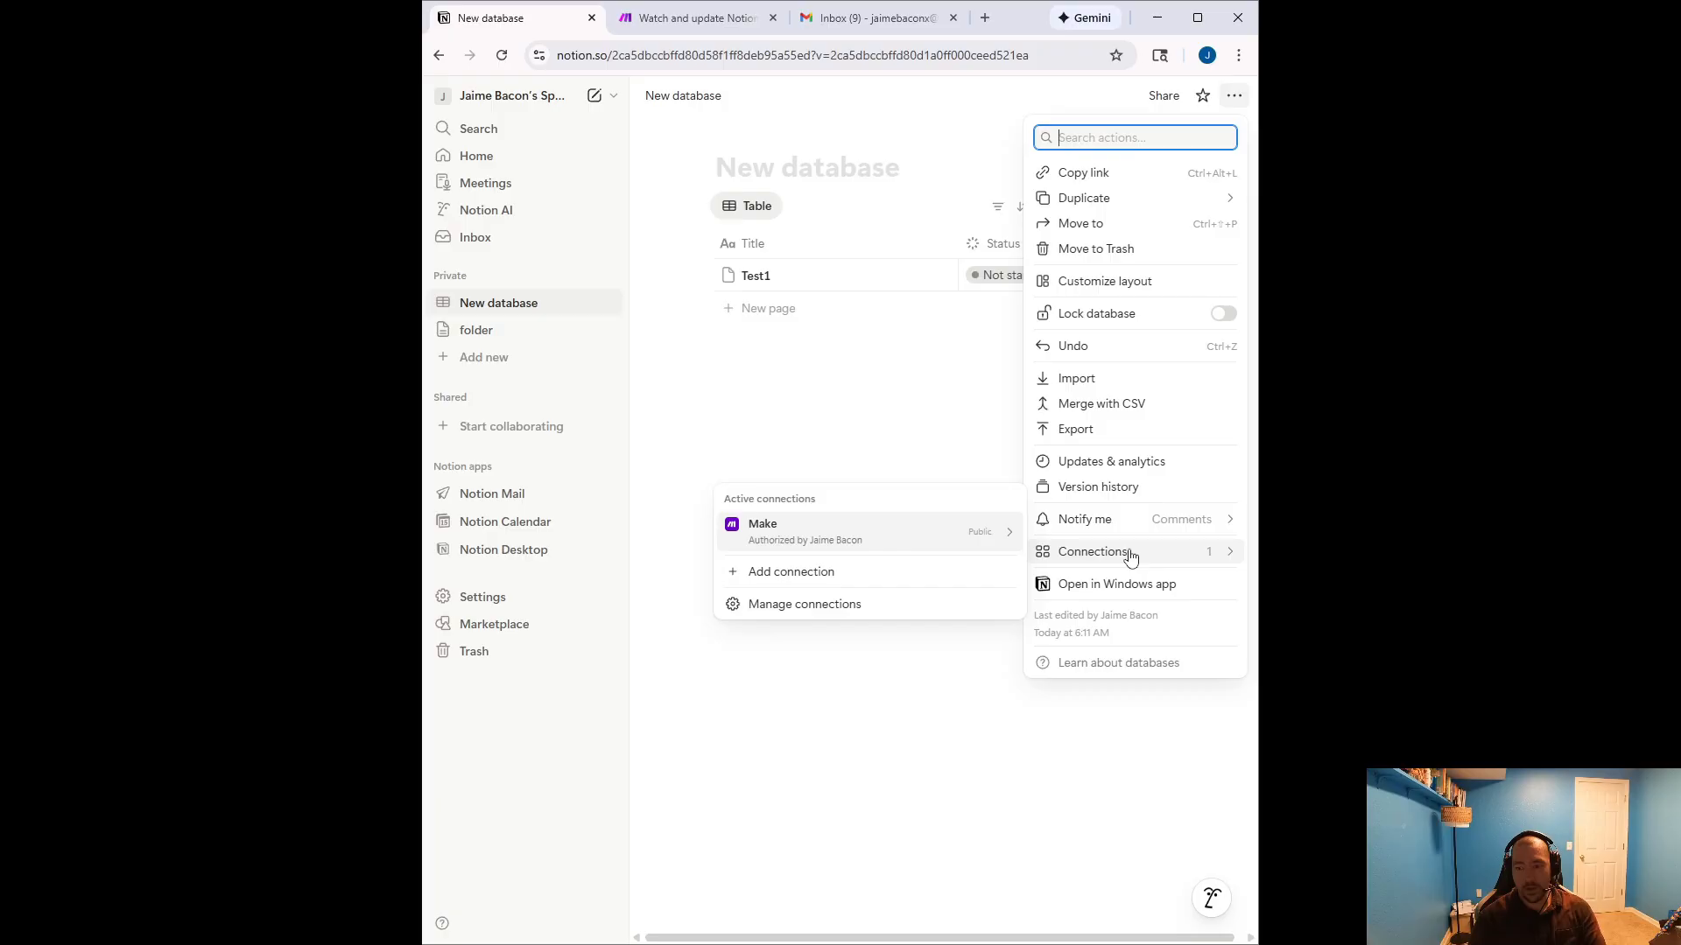
mouse_move(811, 548)
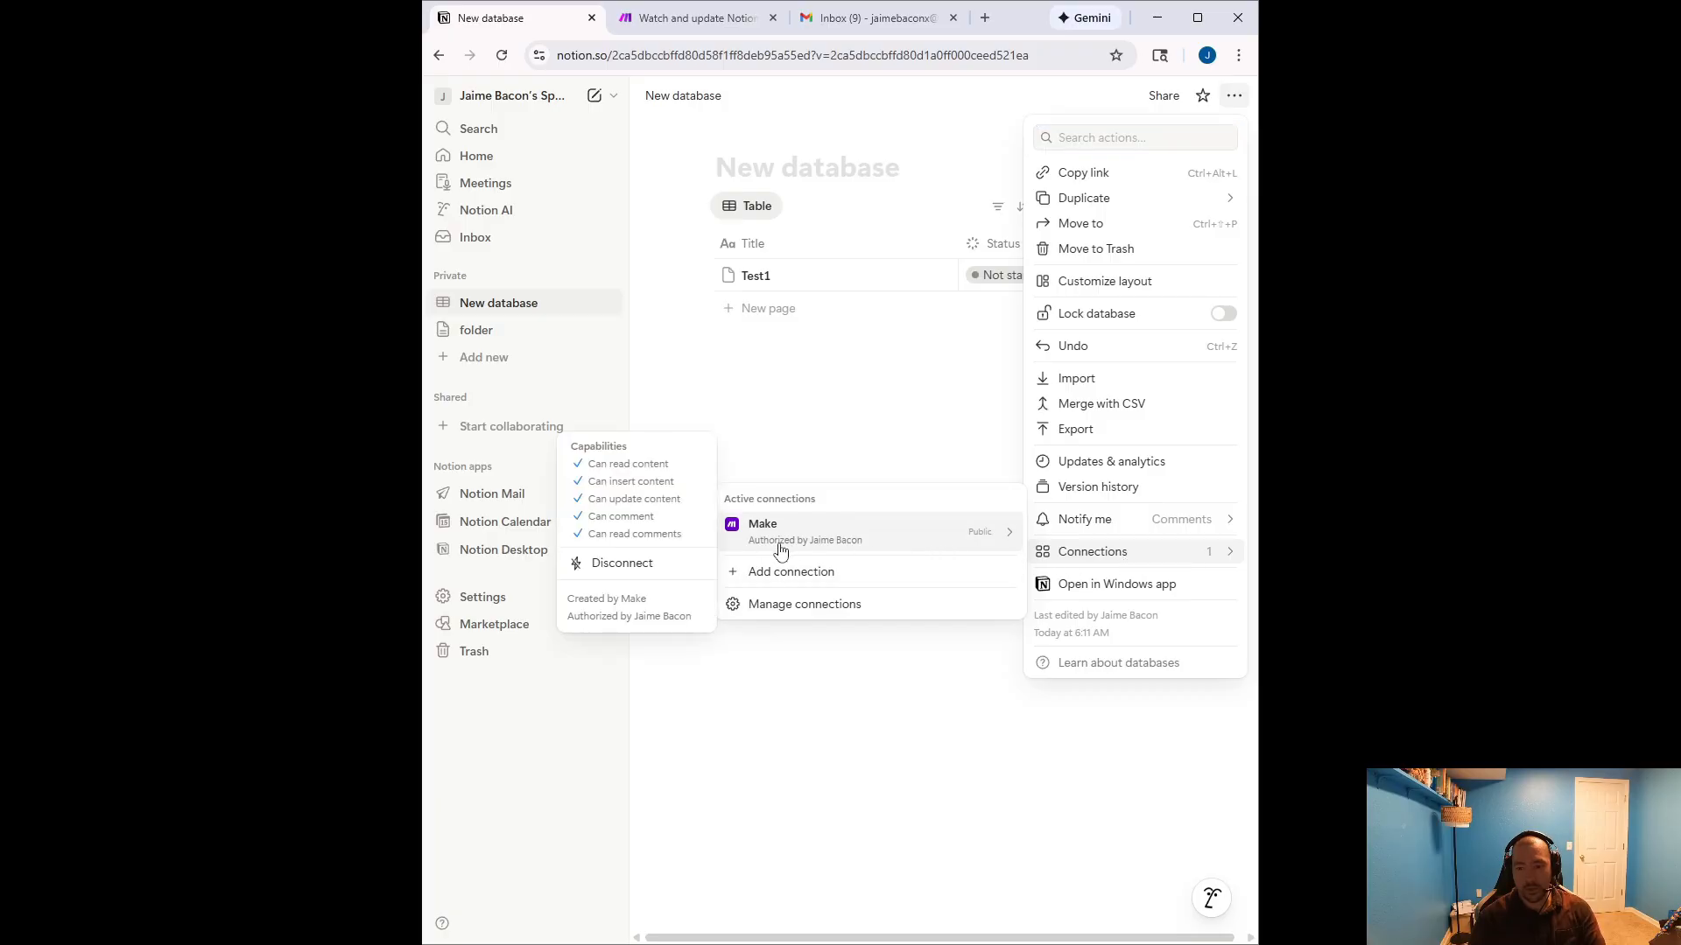
left_click(1008, 732)
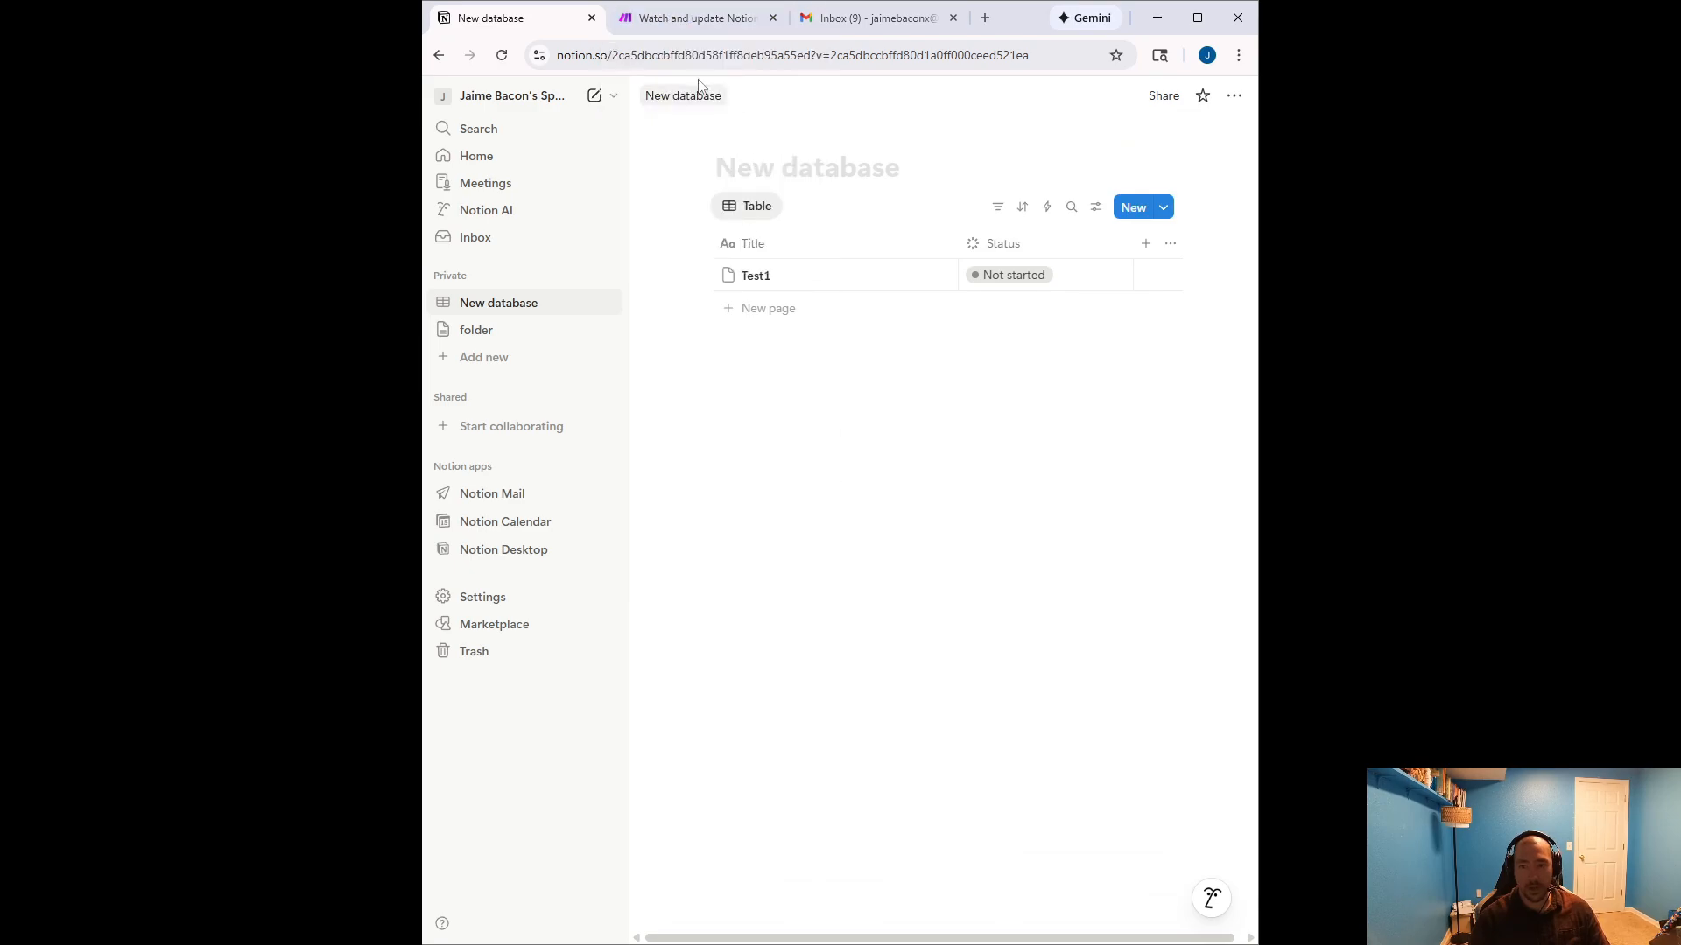
Switch to Make, run the scenario again and check the status of the Test1 item in Notion
left_click(667, 20)
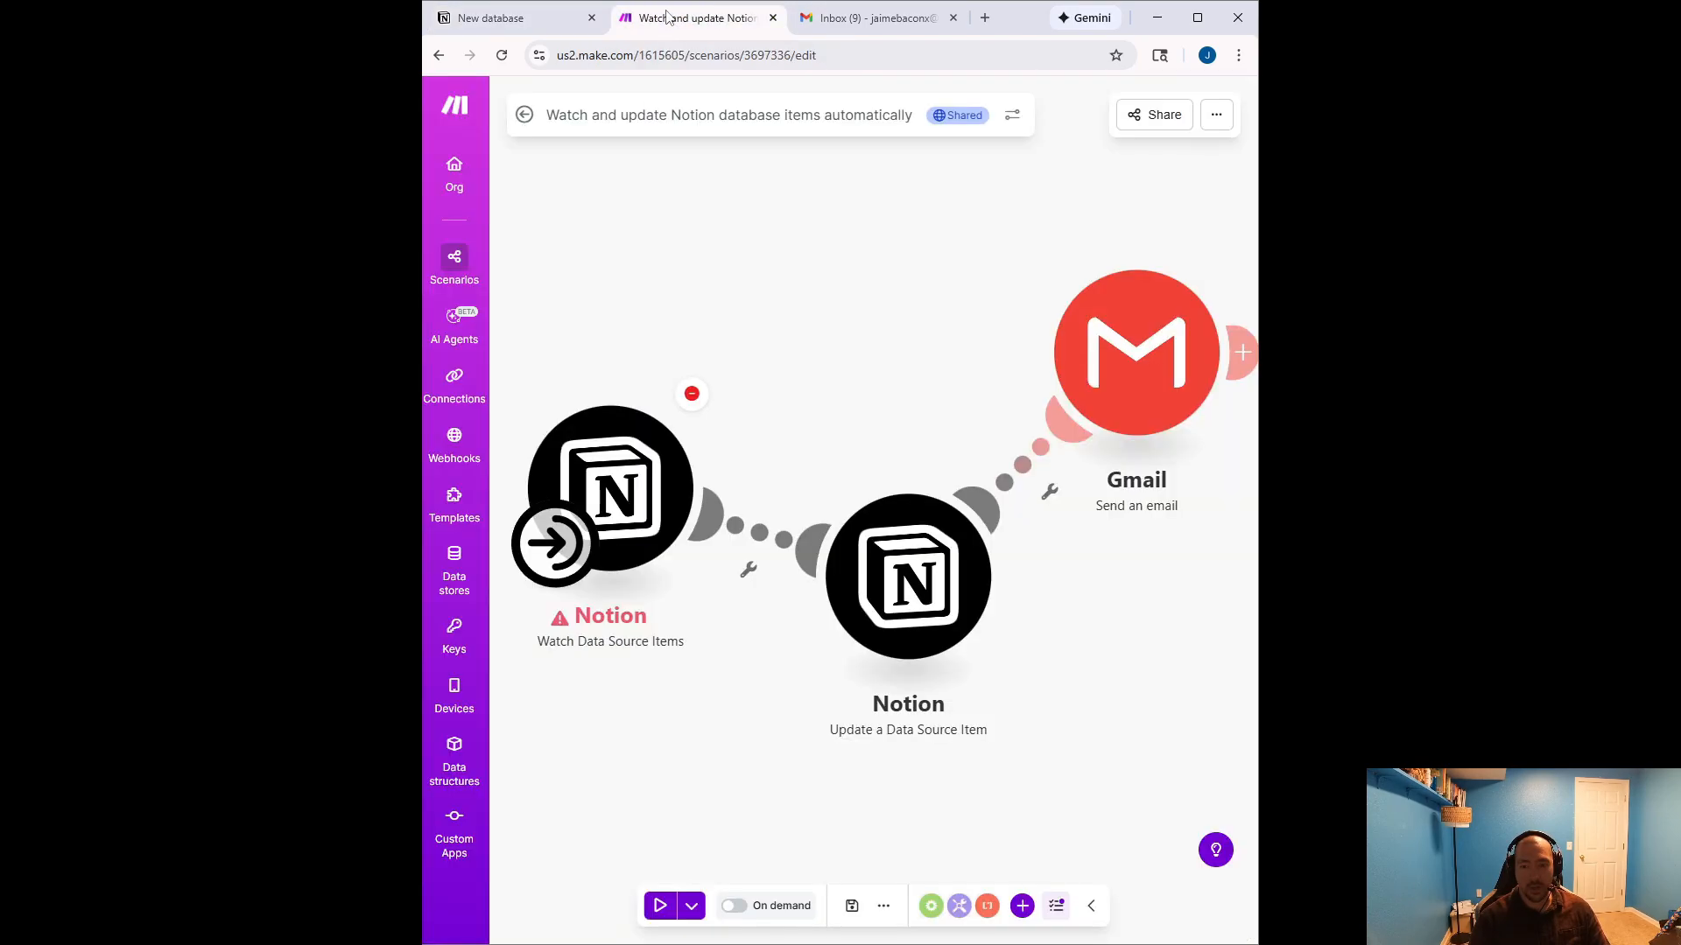
left_click(661, 906)
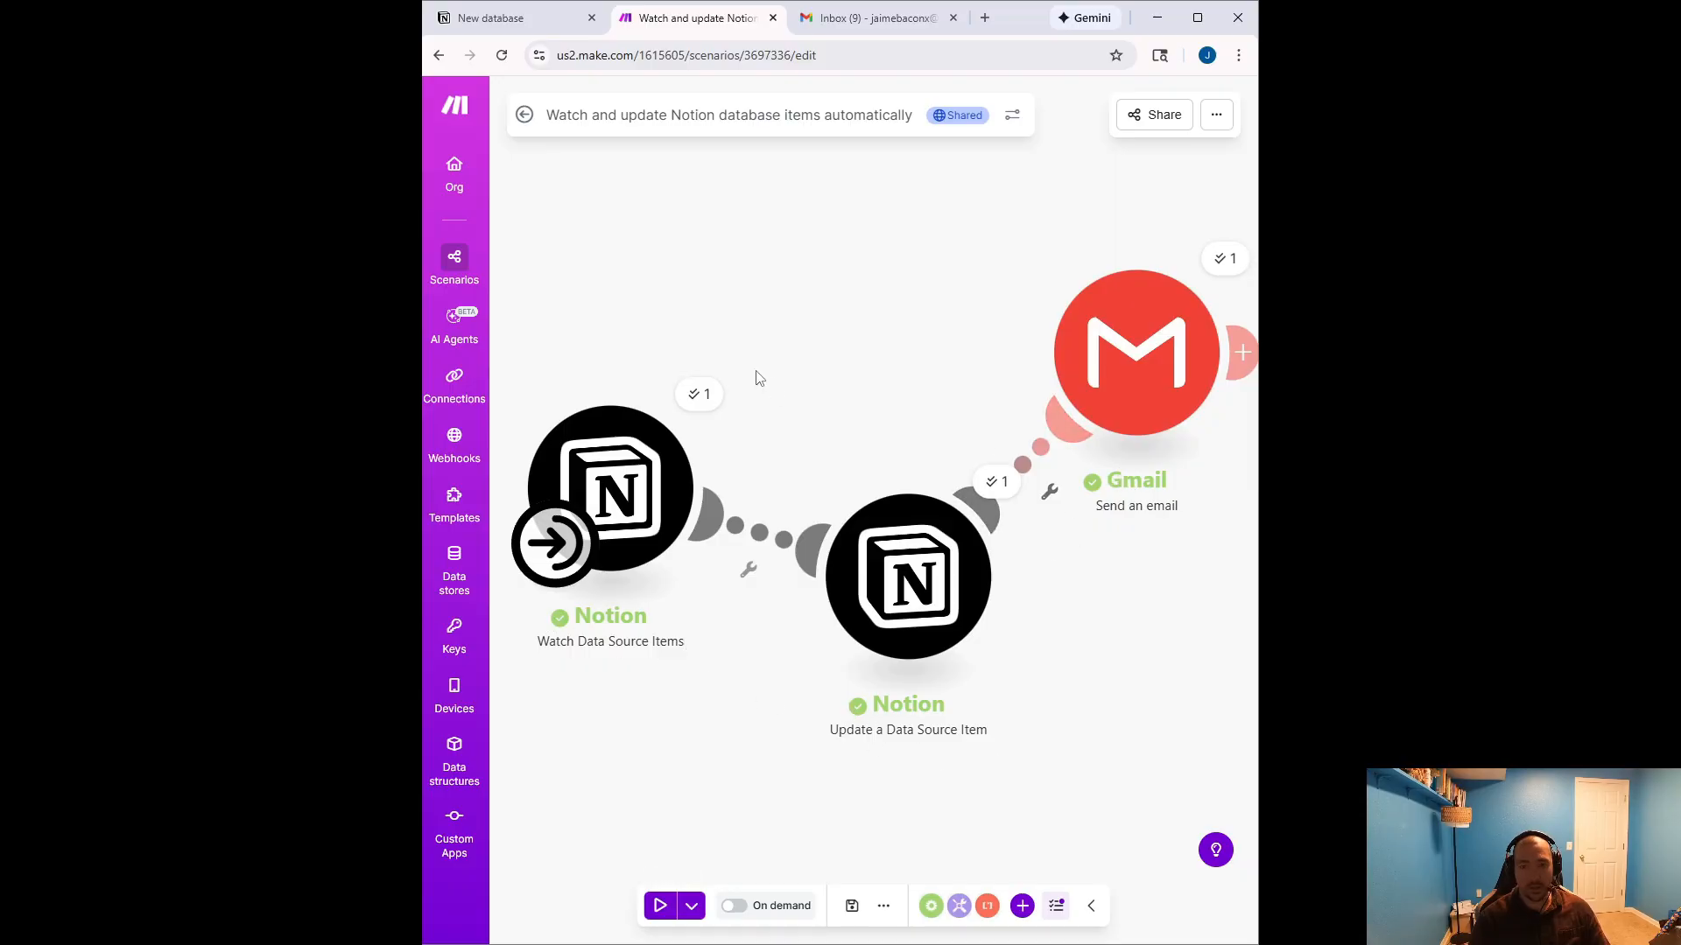
left_click(487, 19)
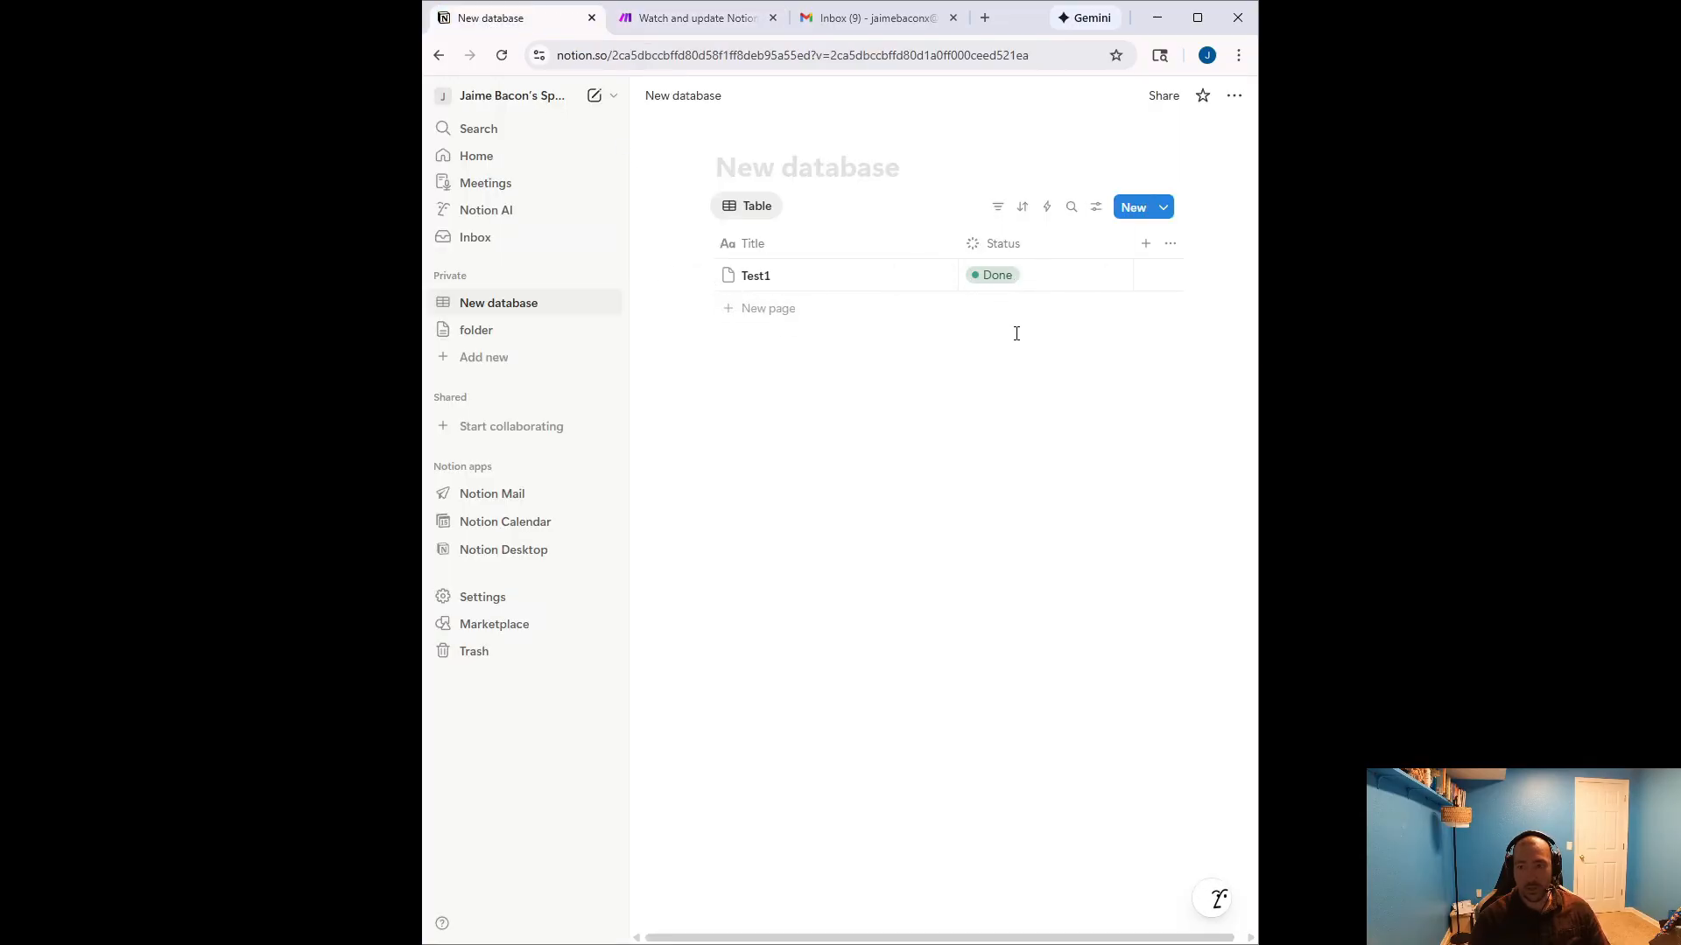
Switch to Gmail, refresh the inbox to open the newest "Status updated" email, and return to the scenario in Make
left_click(858, 20)
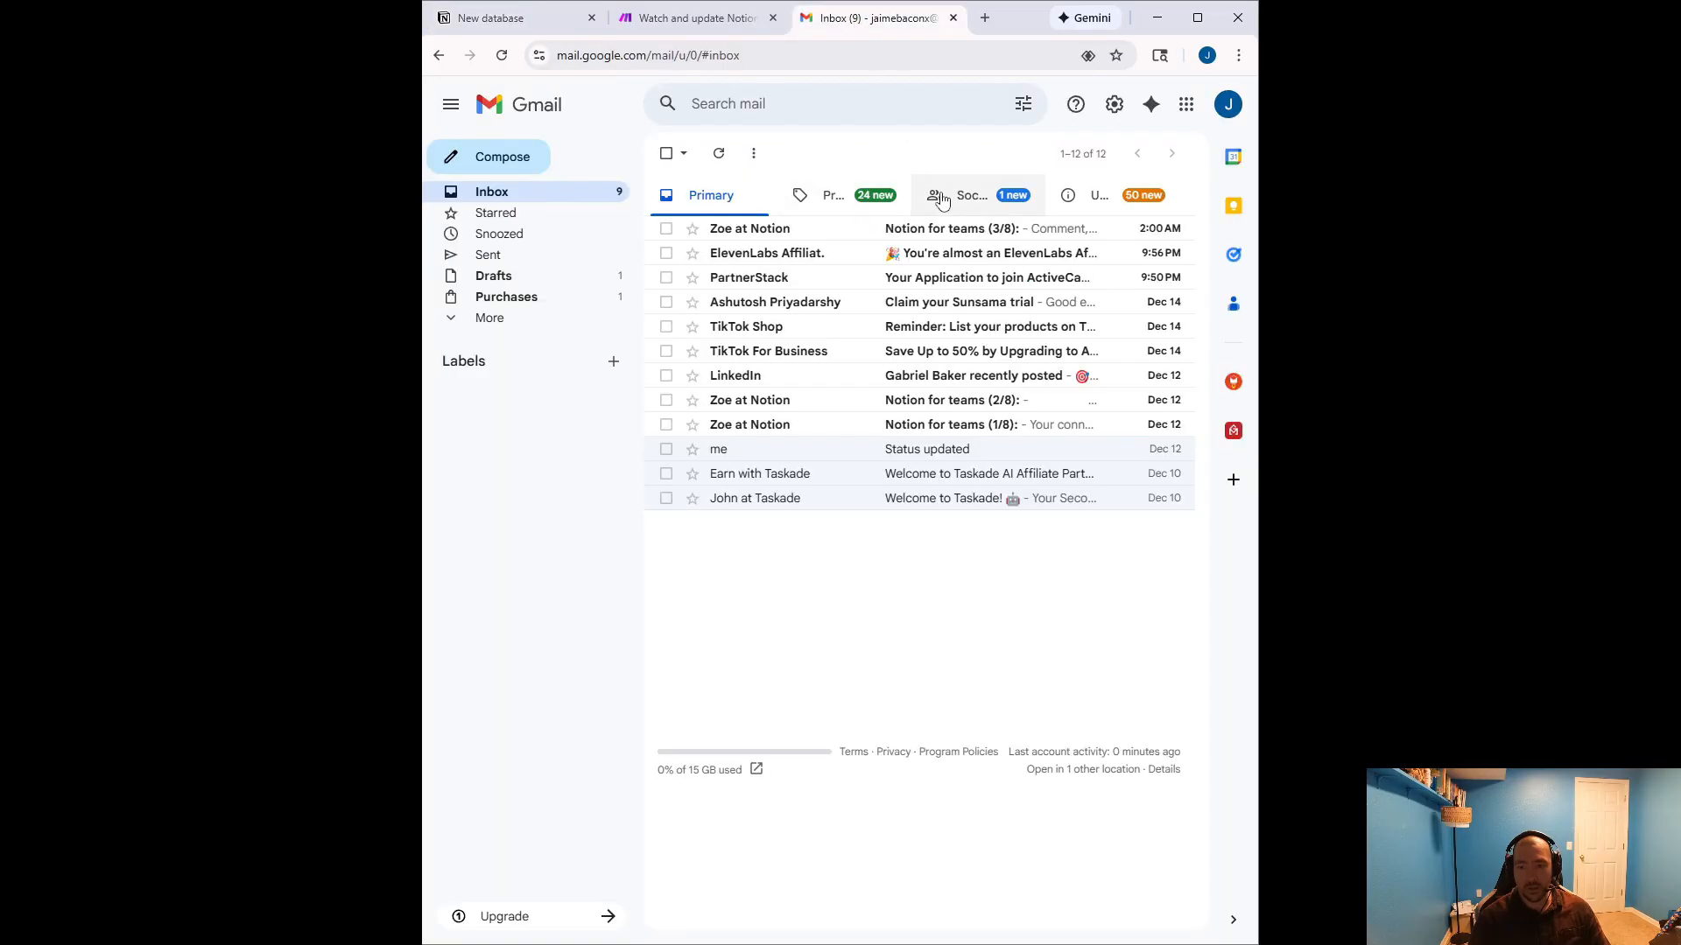
left_click(502, 55)
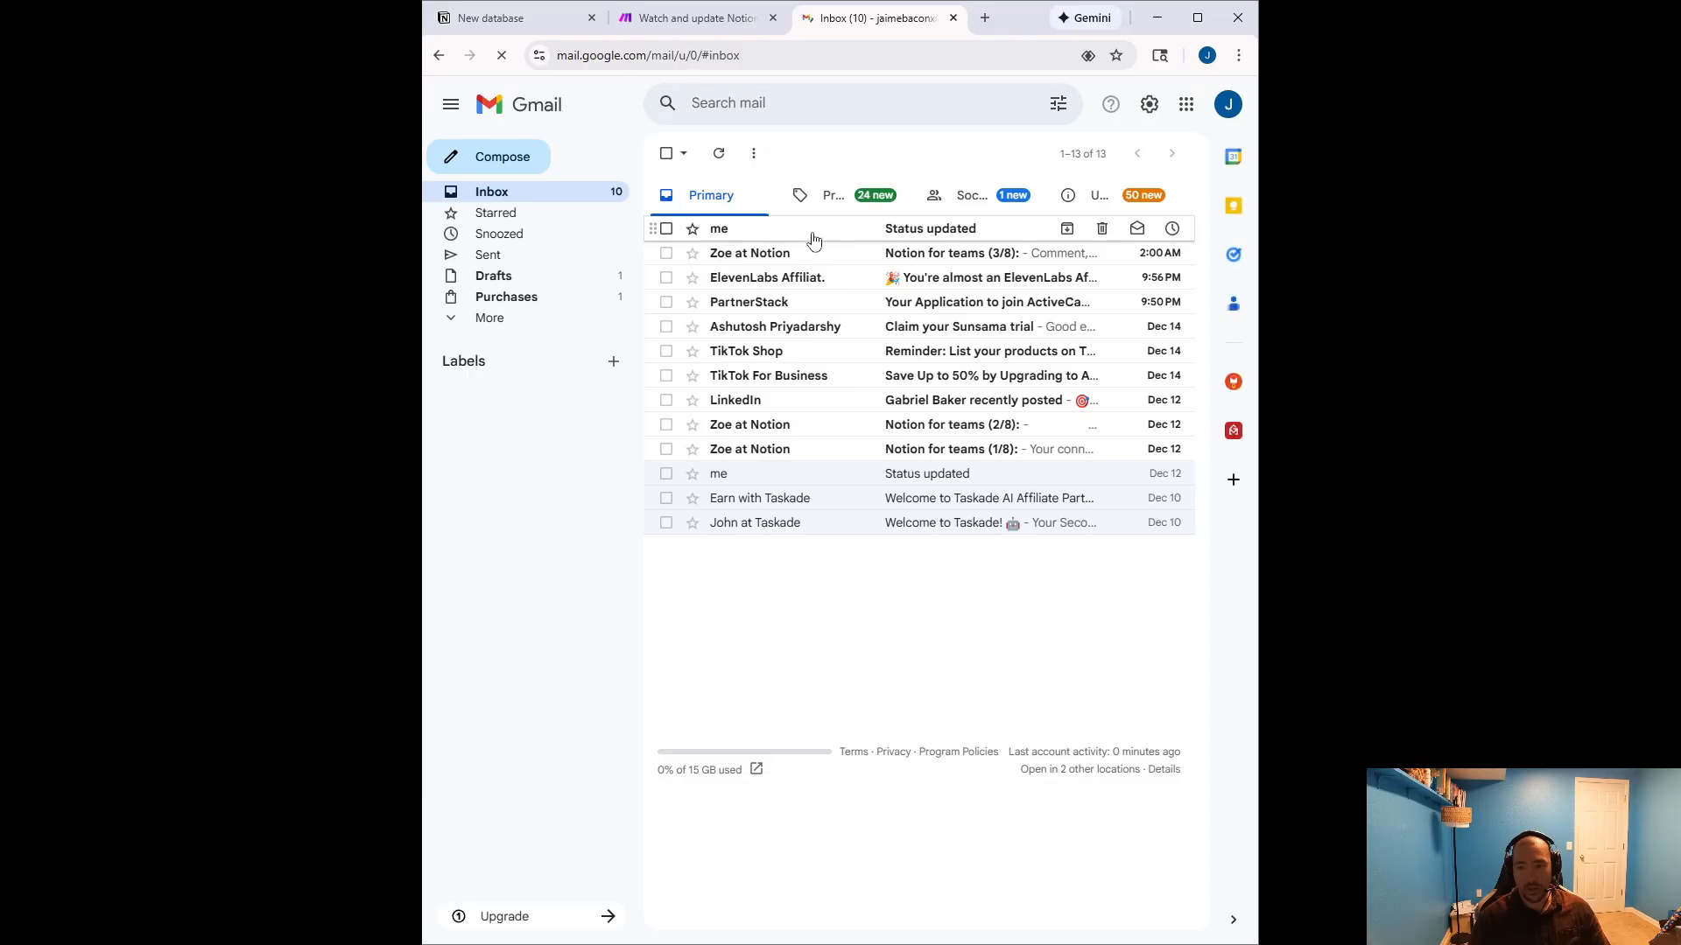
left_click(778, 234)
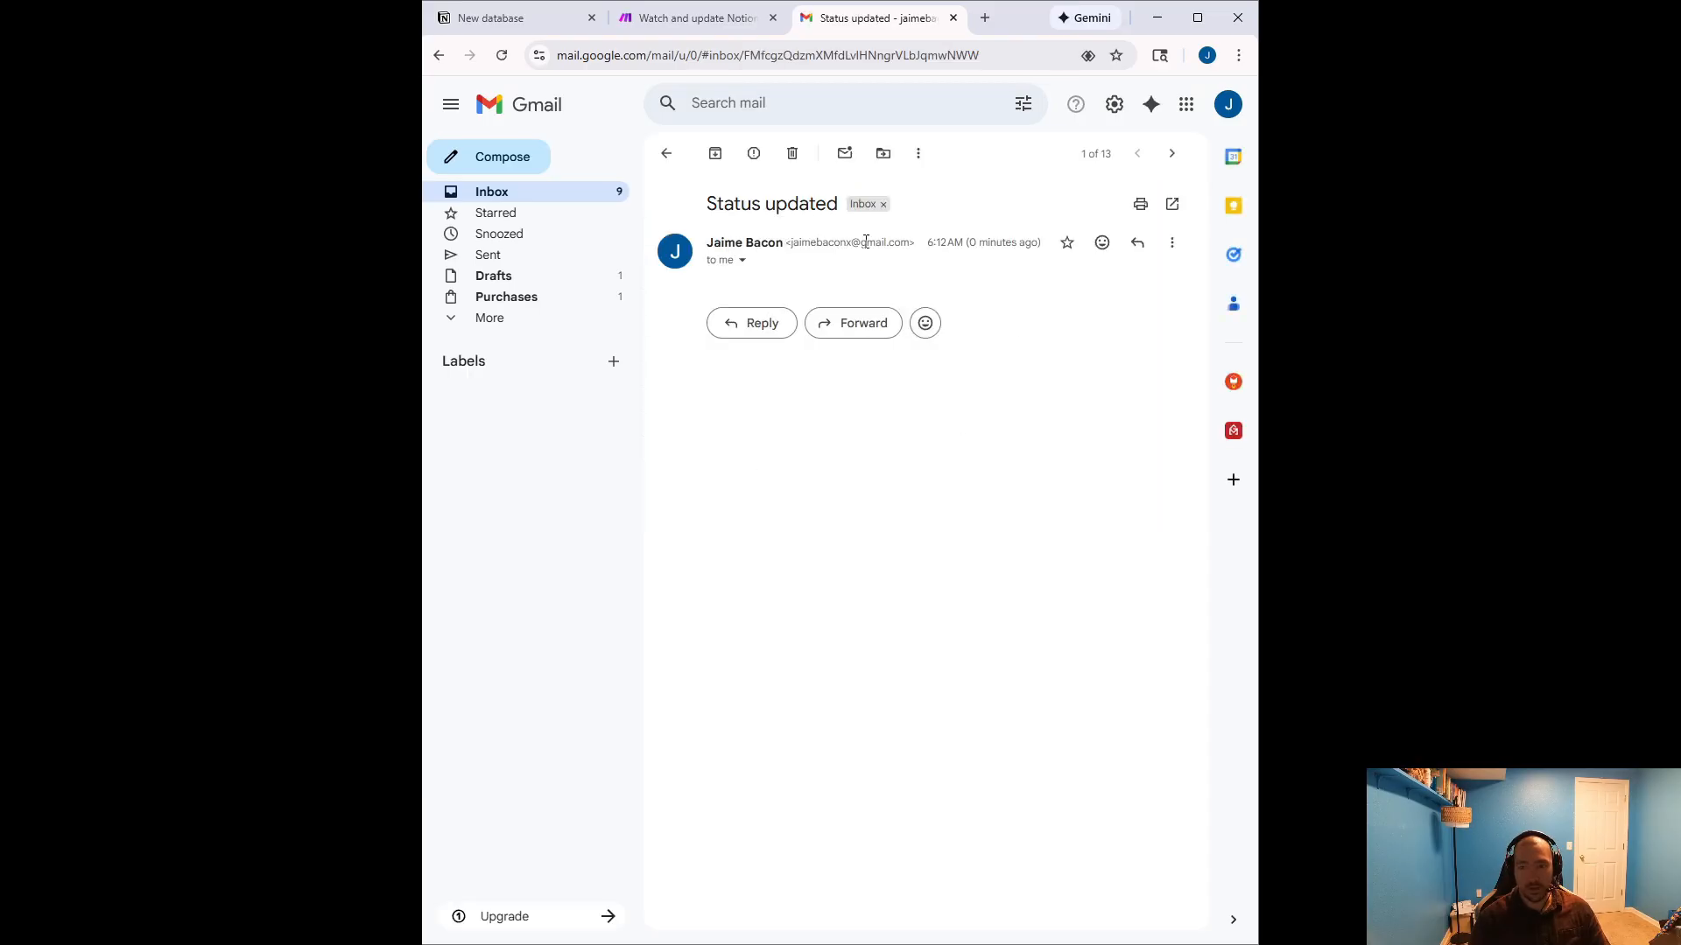
left_click(705, 20)
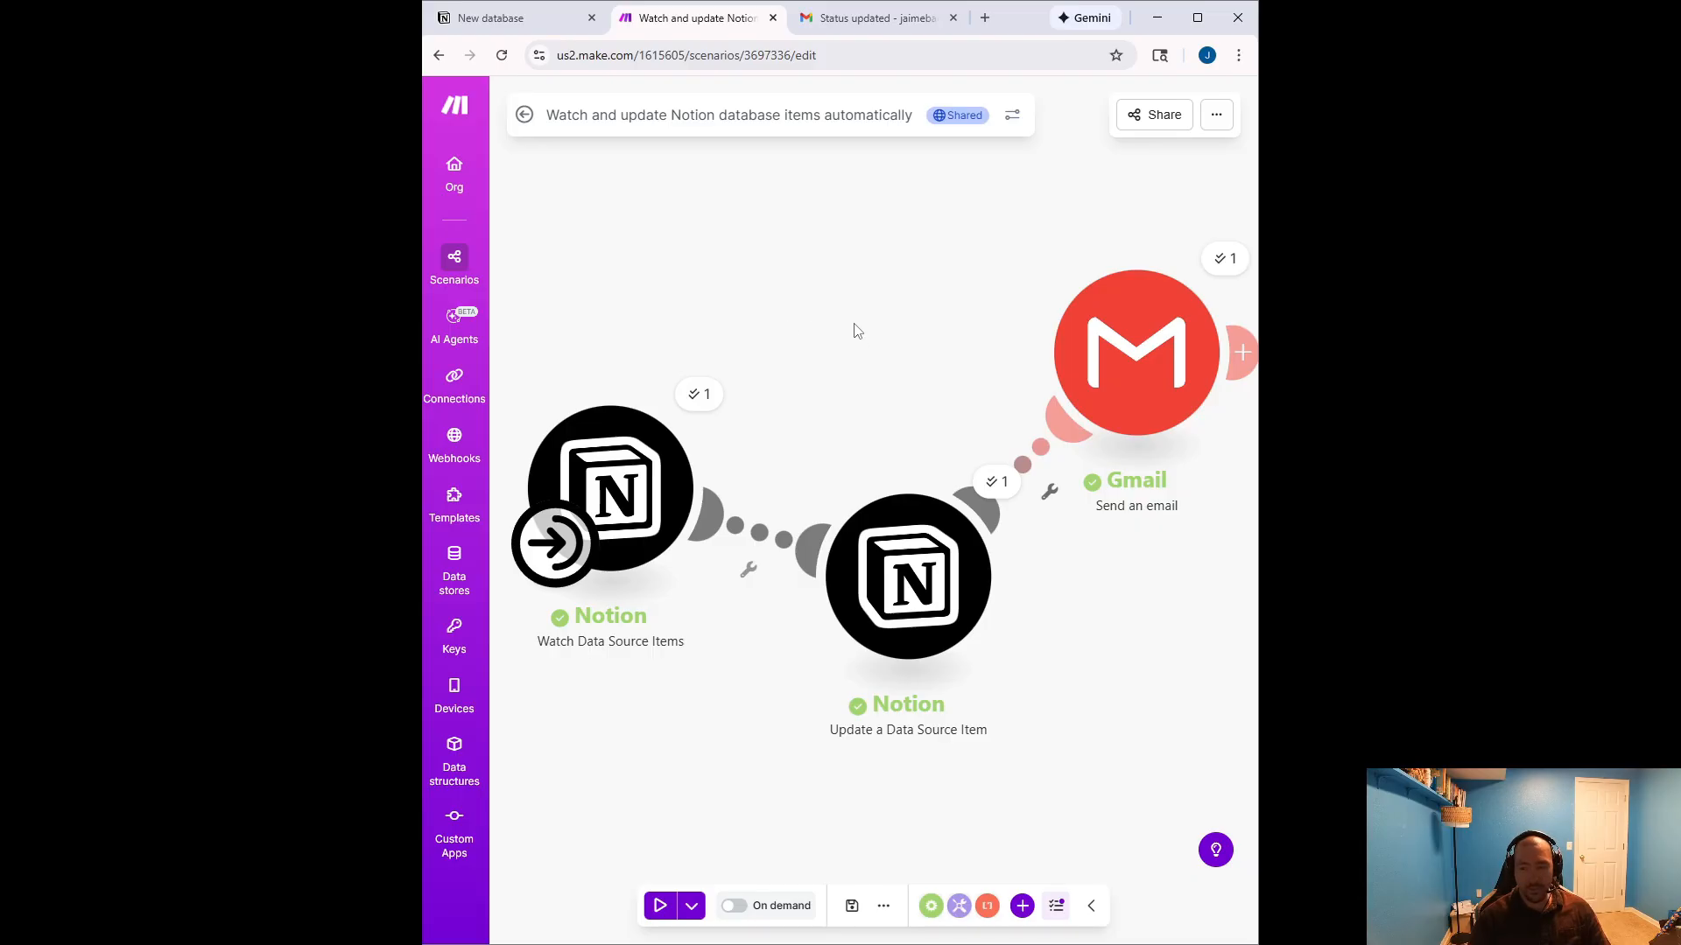
scroll(832, 300, "down", 1)
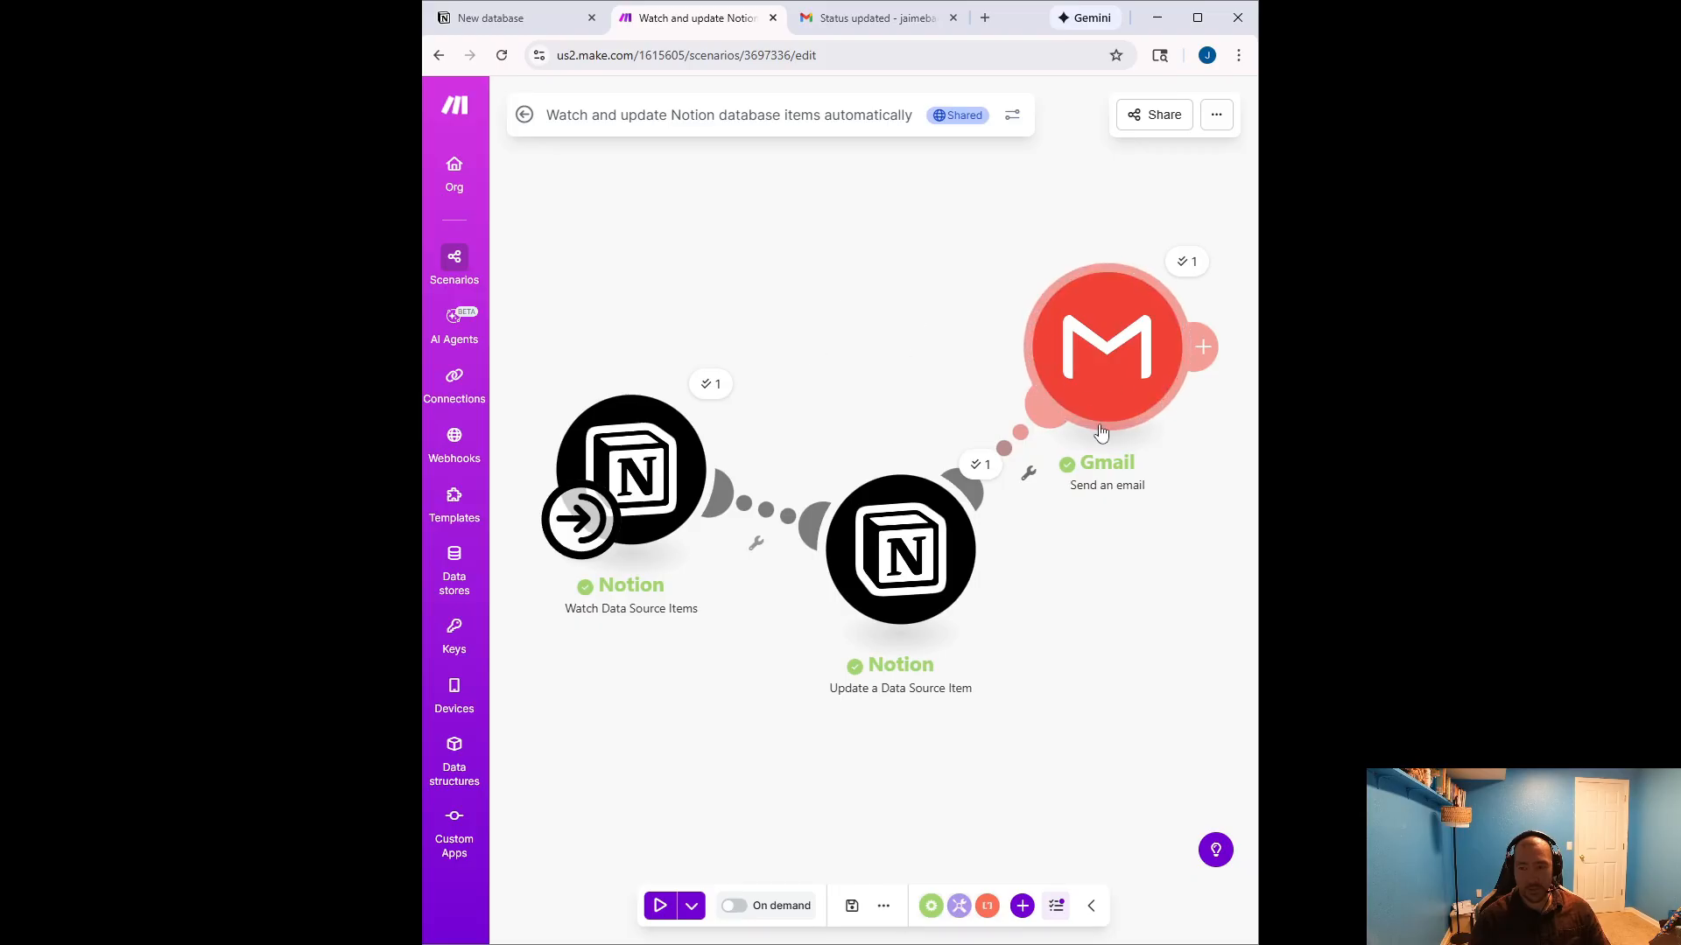